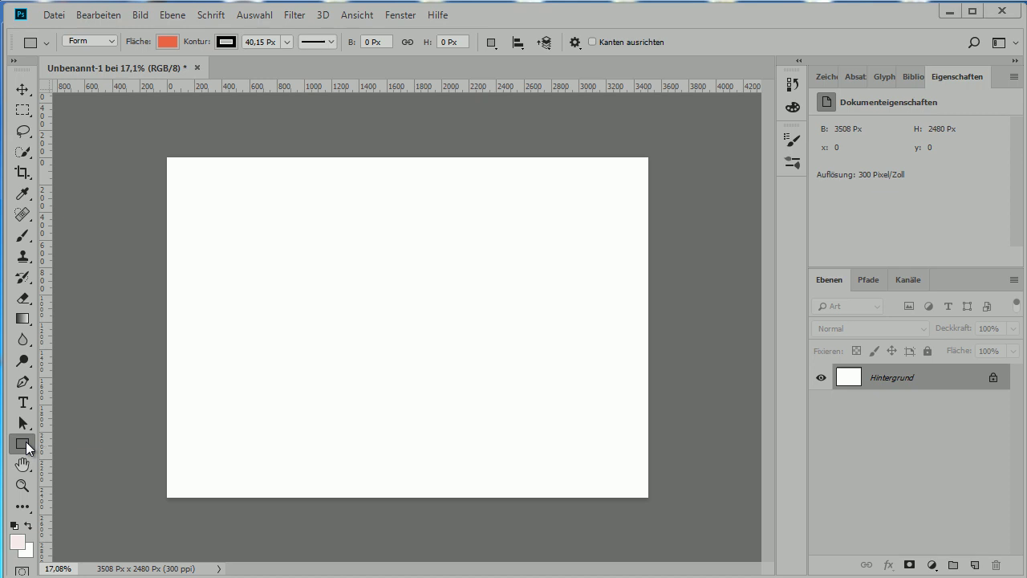
Browse the shape tool flyout and keep Rechteck-Werkzeug, then switch to the Pen tool and view its variants.
right_click(26, 446)
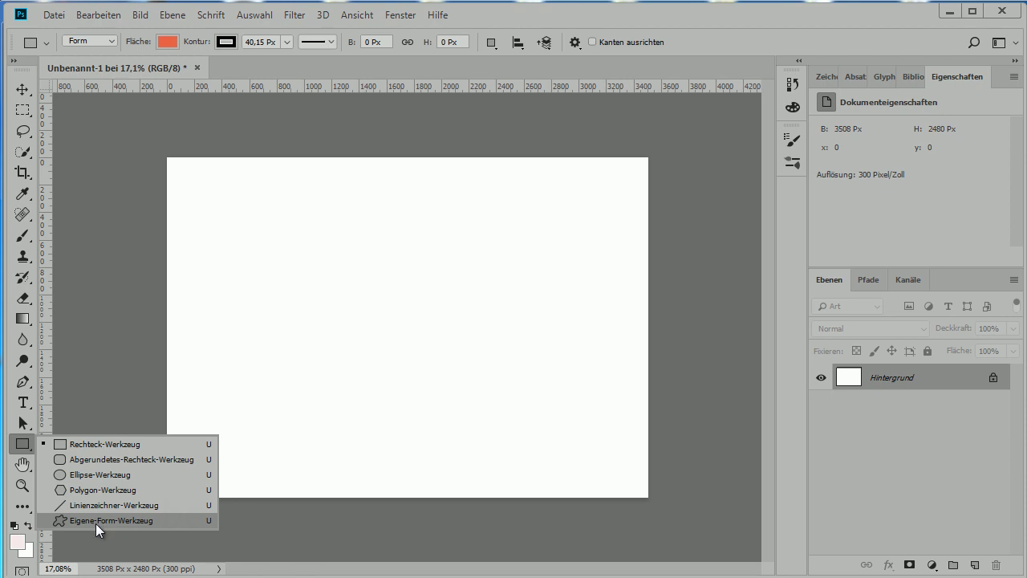
click(89, 448)
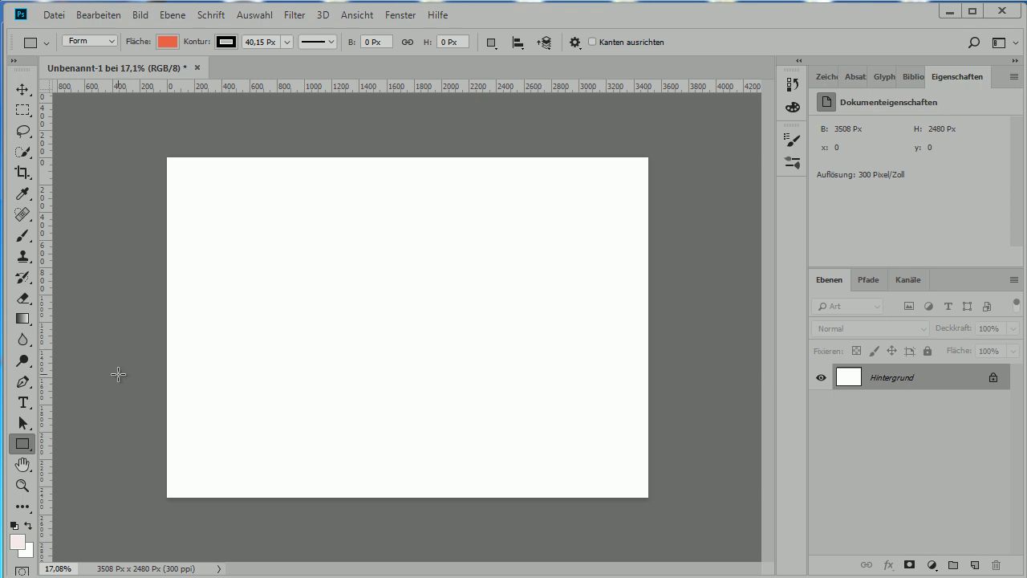
click(23, 383)
right_click(25, 386)
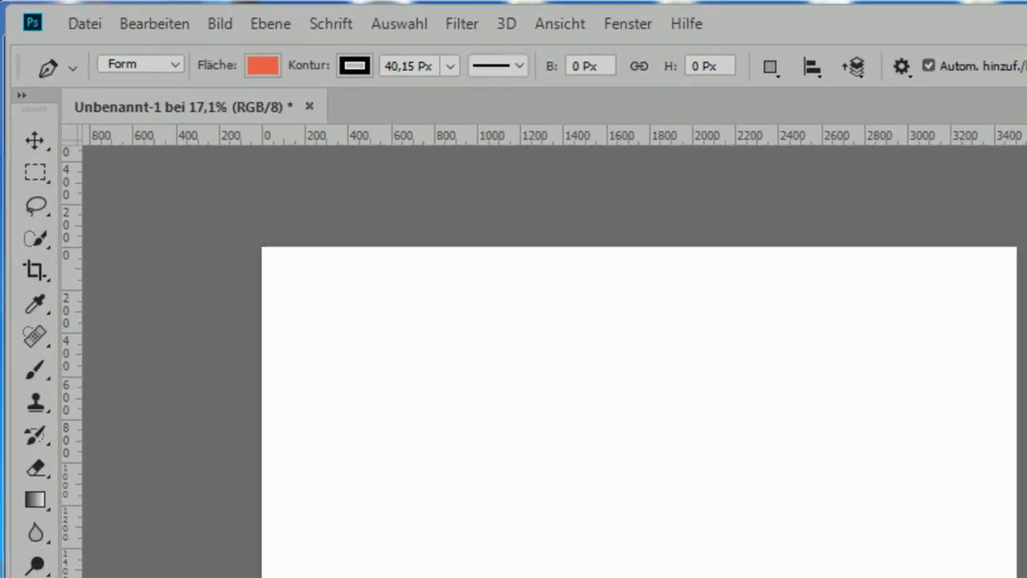
Reselect the Rectangle tool and leave its drawing mode on Form rather than Pfad or Pixel.
click(121, 572)
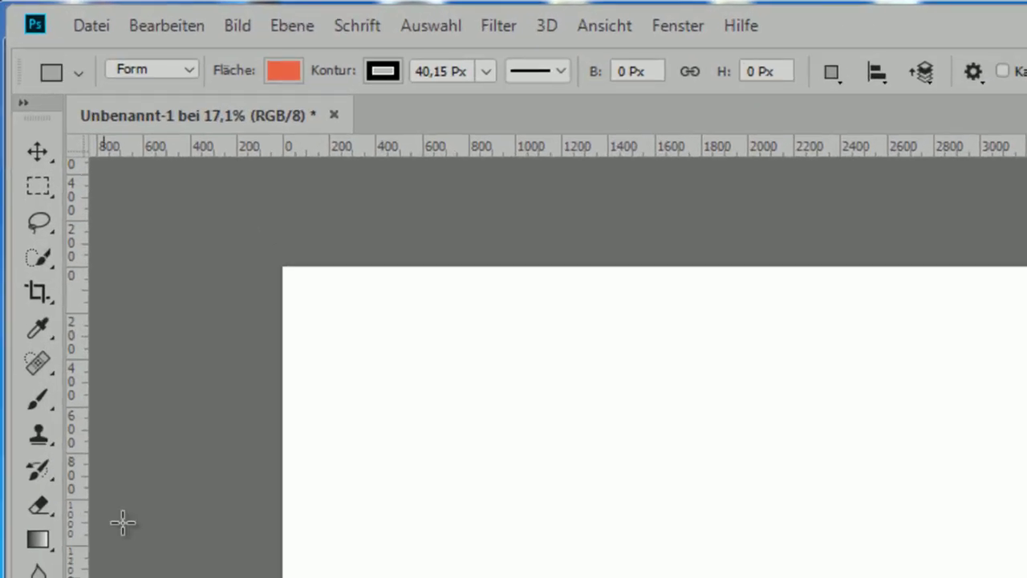
click(183, 68)
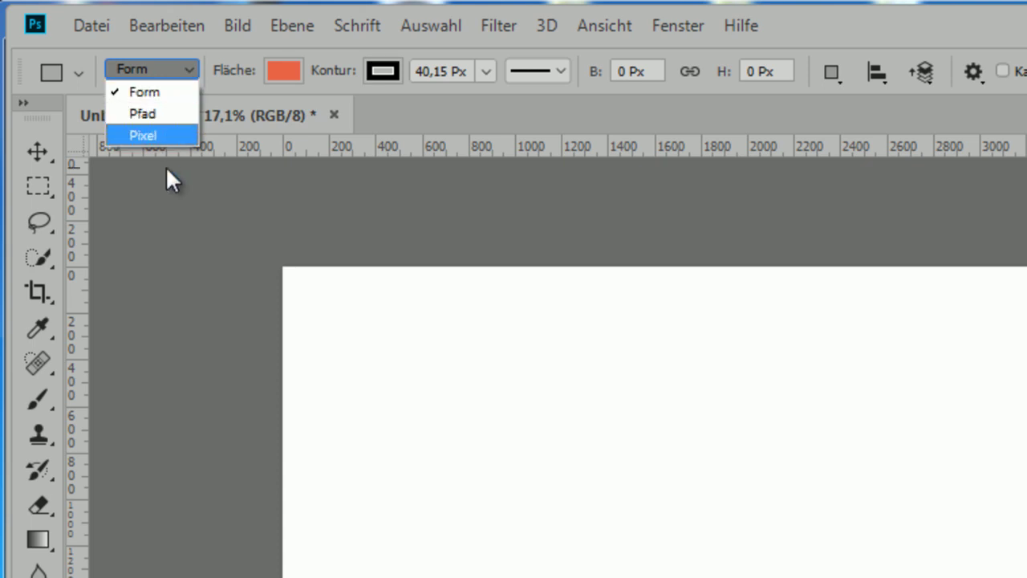
click(161, 91)
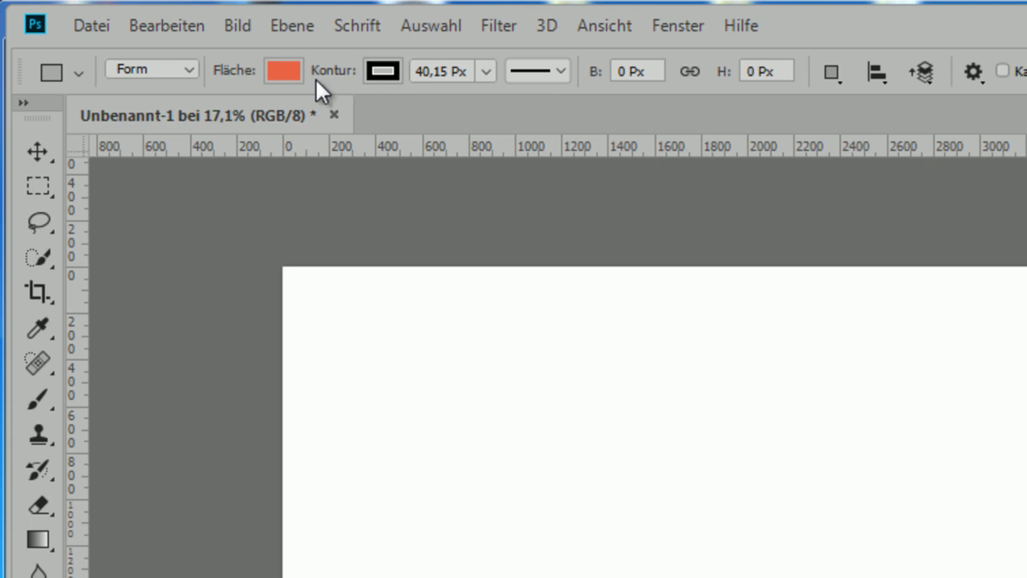
Review the rectangle's fill colour, stroke colour, 40,15 Px stroke width and stroke type settings.
click(285, 71)
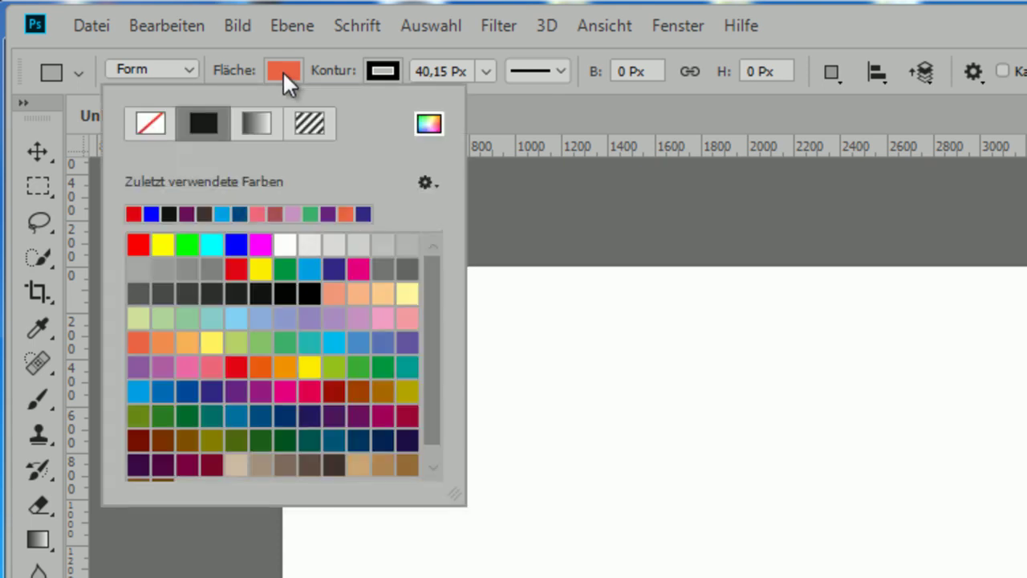
click(390, 68)
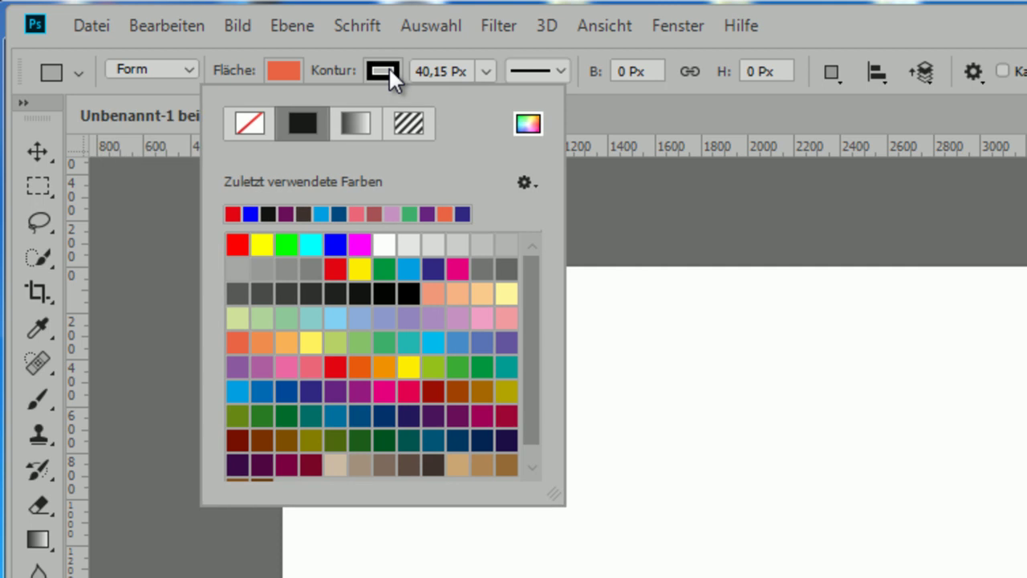
click(486, 73)
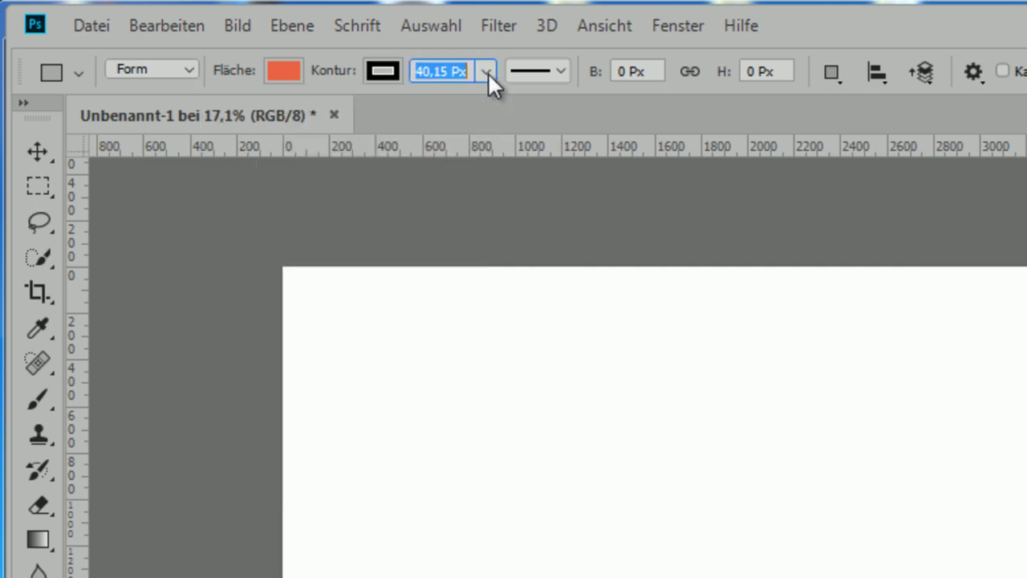
click(557, 71)
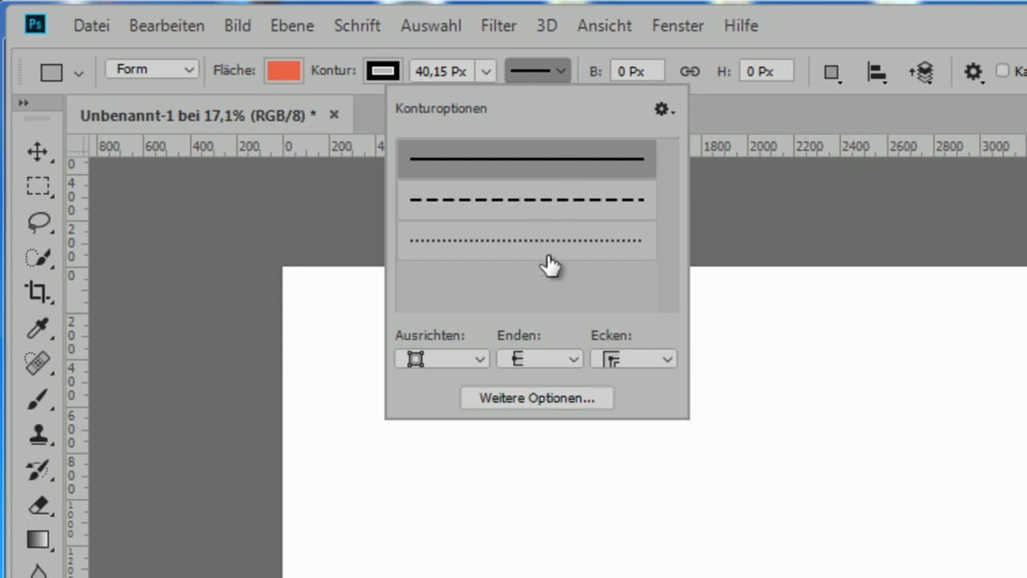
Try centre stroke alignment, return to inside, and leave end caps and corners unchanged.
click(480, 356)
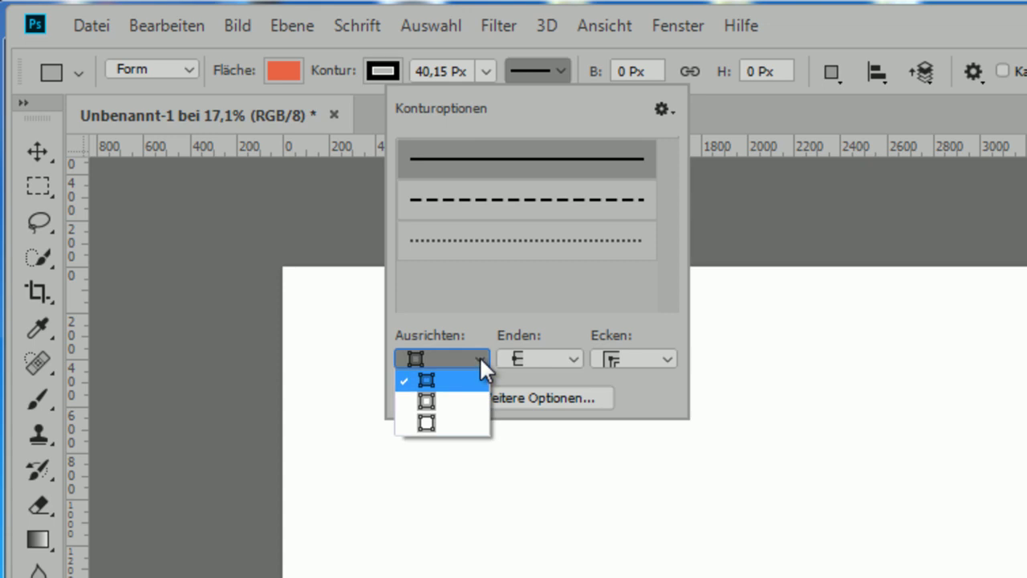
click(457, 403)
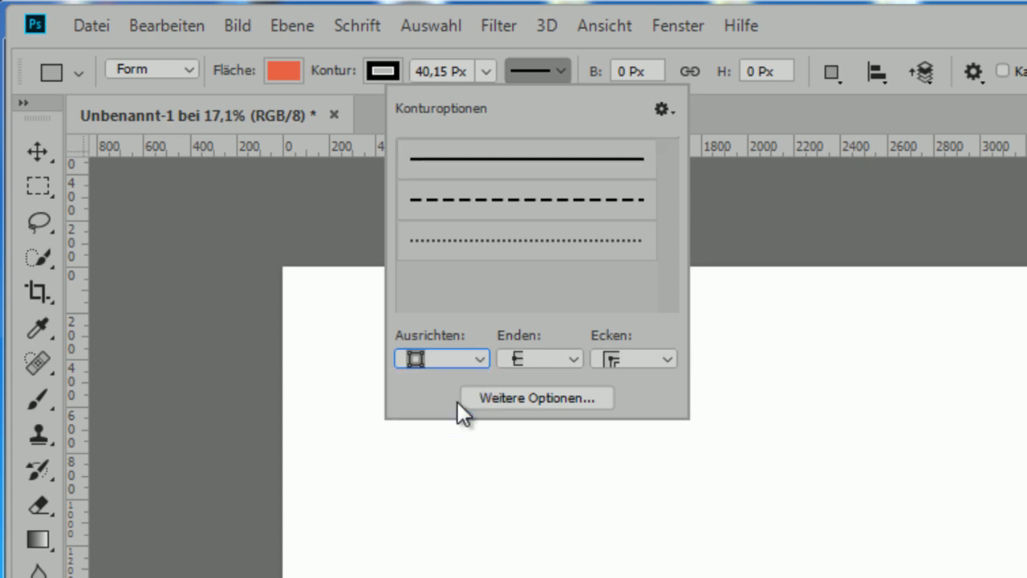
click(461, 351)
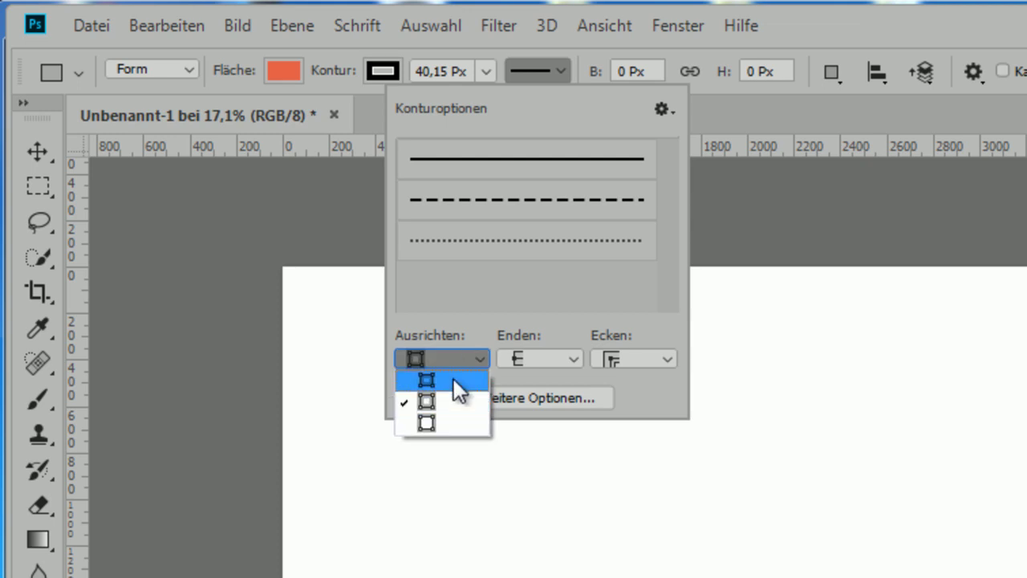
click(454, 379)
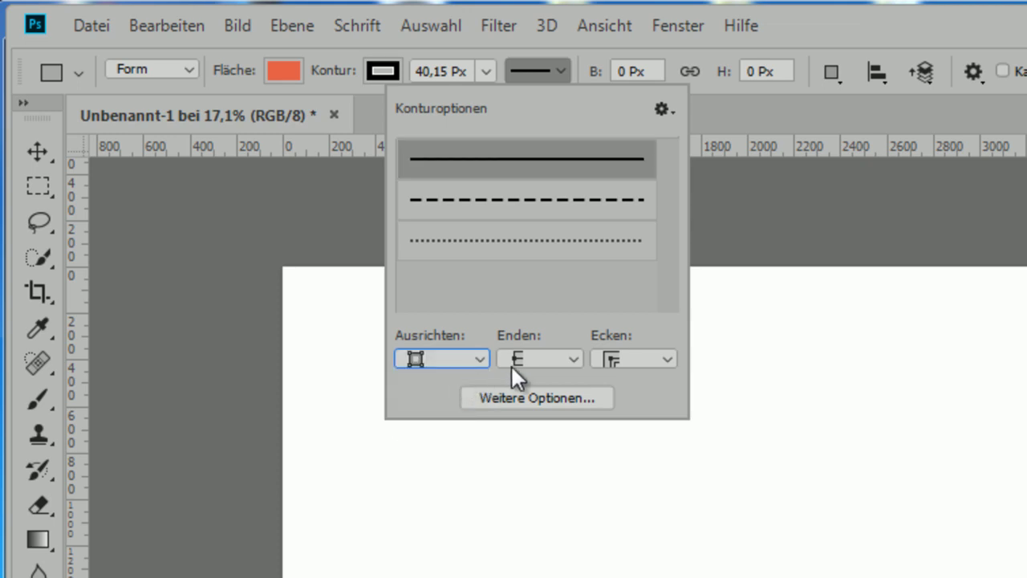
click(570, 356)
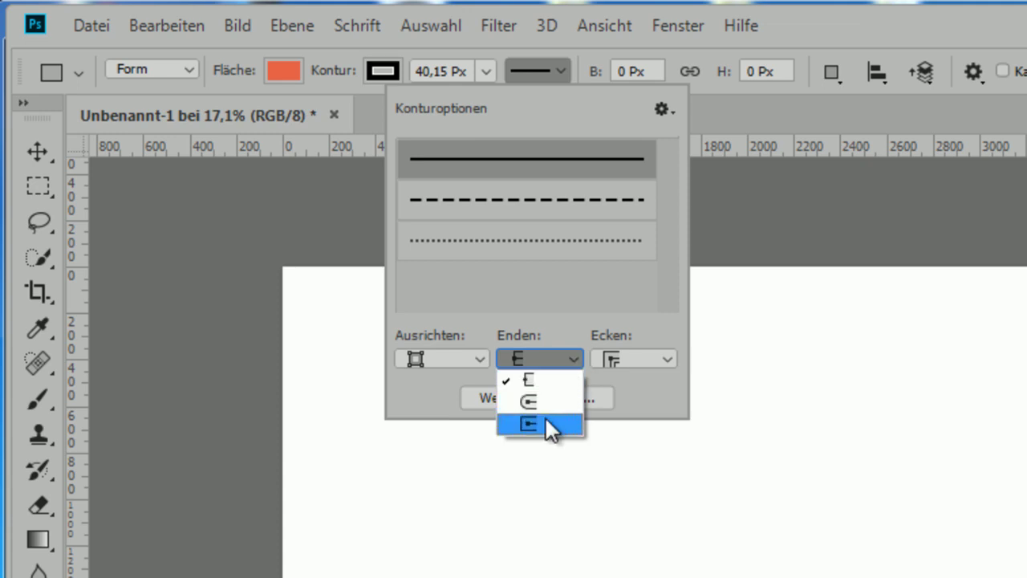
click(663, 361)
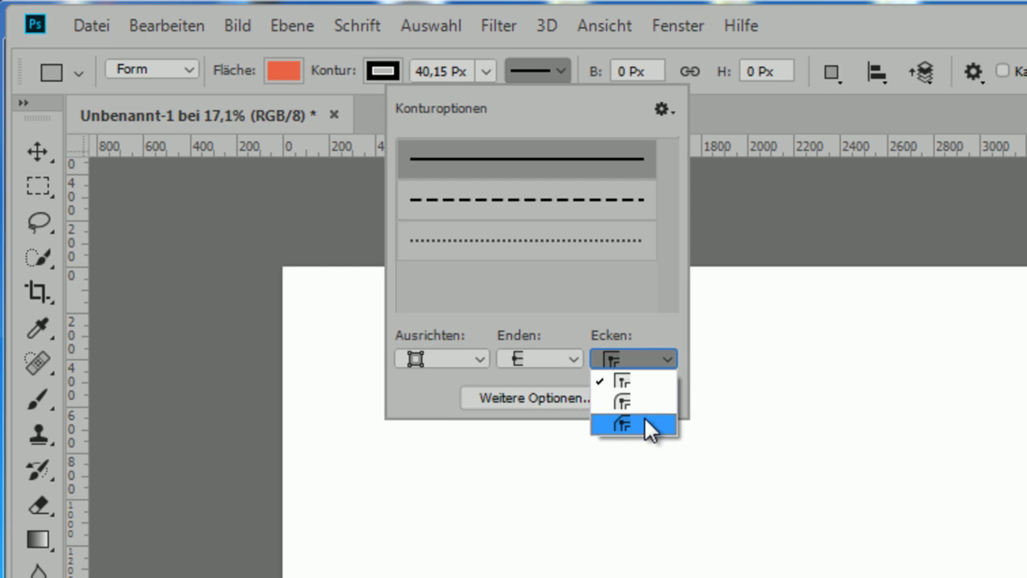
click(569, 101)
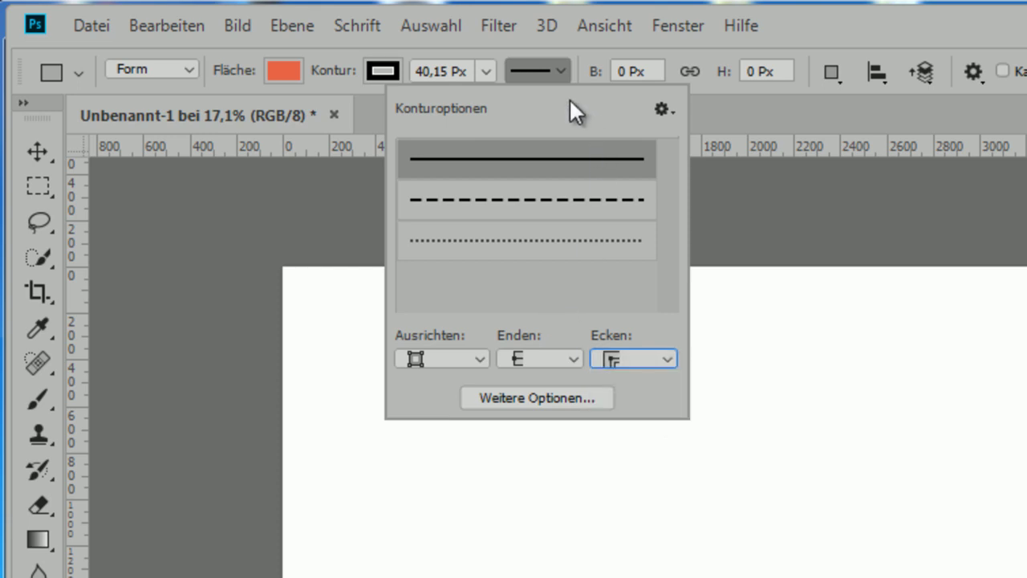
Draw an orange rectangle on the right of the canvas and set its stroke alignment to centre, after trying outside.
mouse_move(731, 380)
mouse_down()
mouse_move(721, 508)
mouse_move(592, 343)
mouse_up()
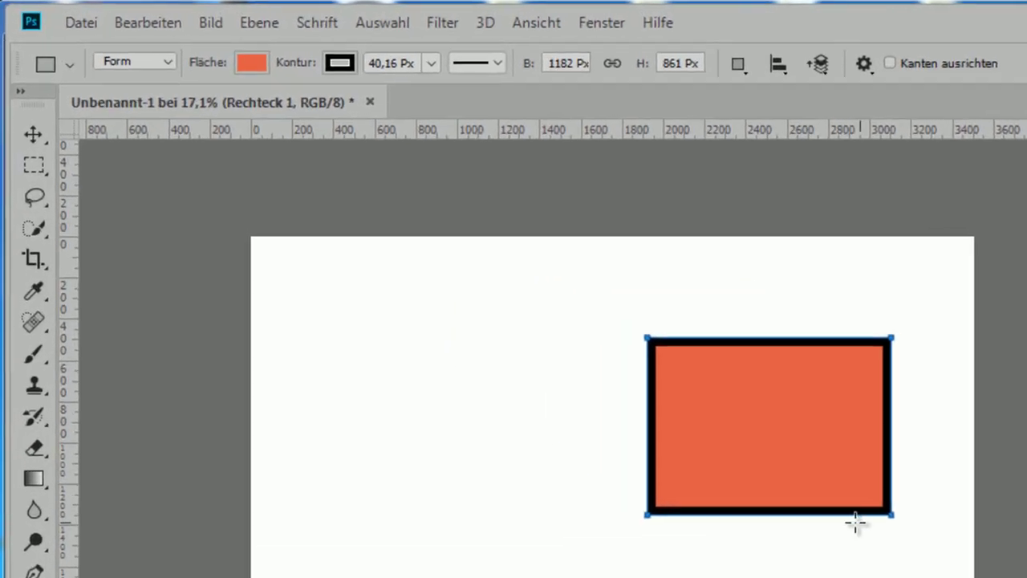
click(502, 64)
click(404, 323)
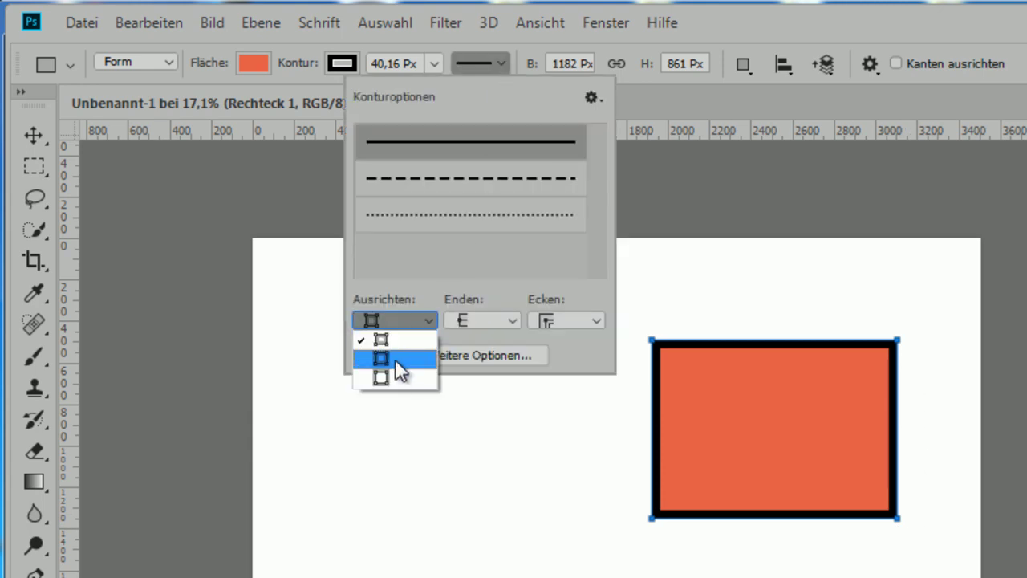
click(394, 360)
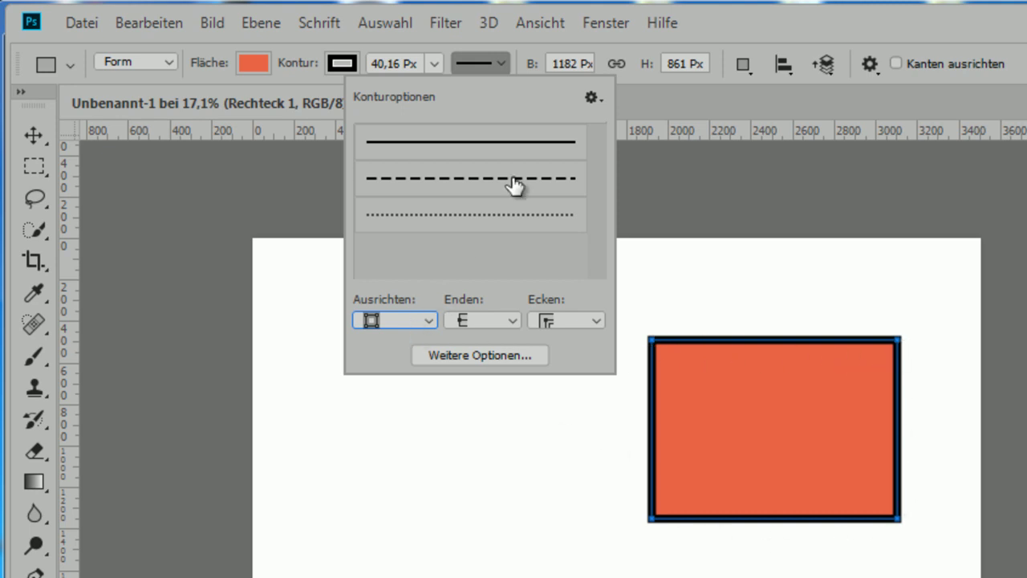
click(421, 322)
click(398, 379)
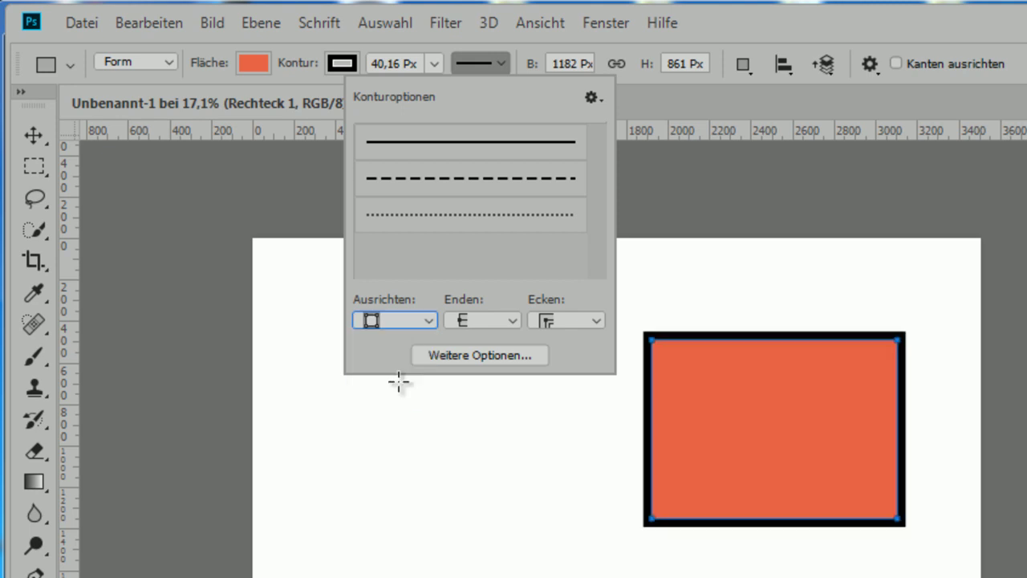
click(394, 322)
click(395, 359)
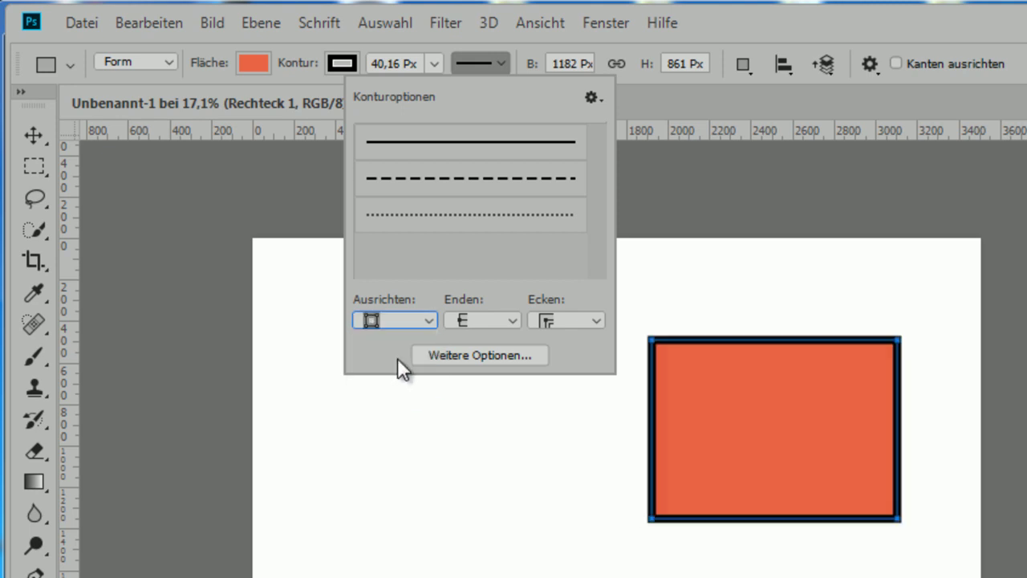
click(738, 92)
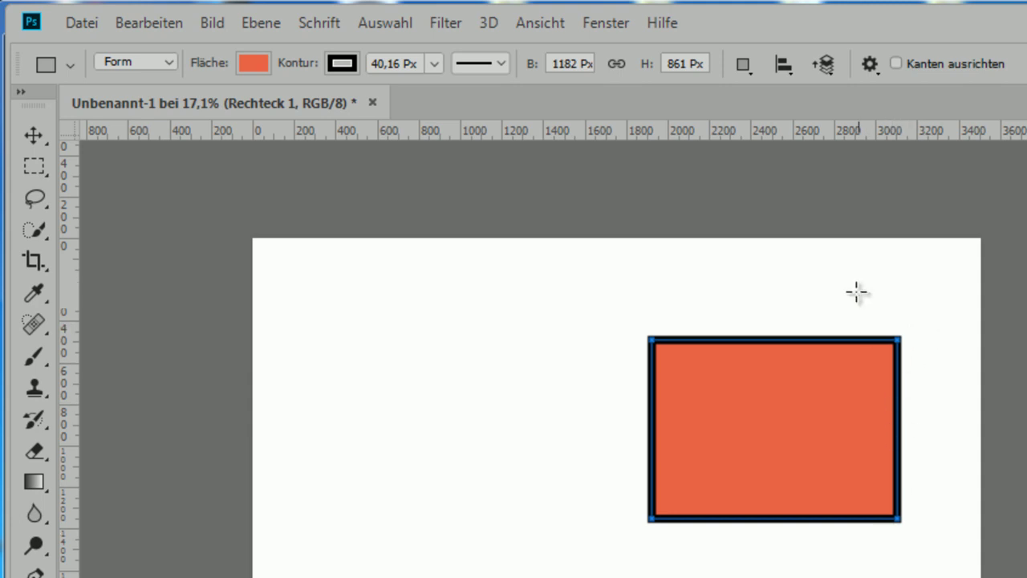
click(869, 64)
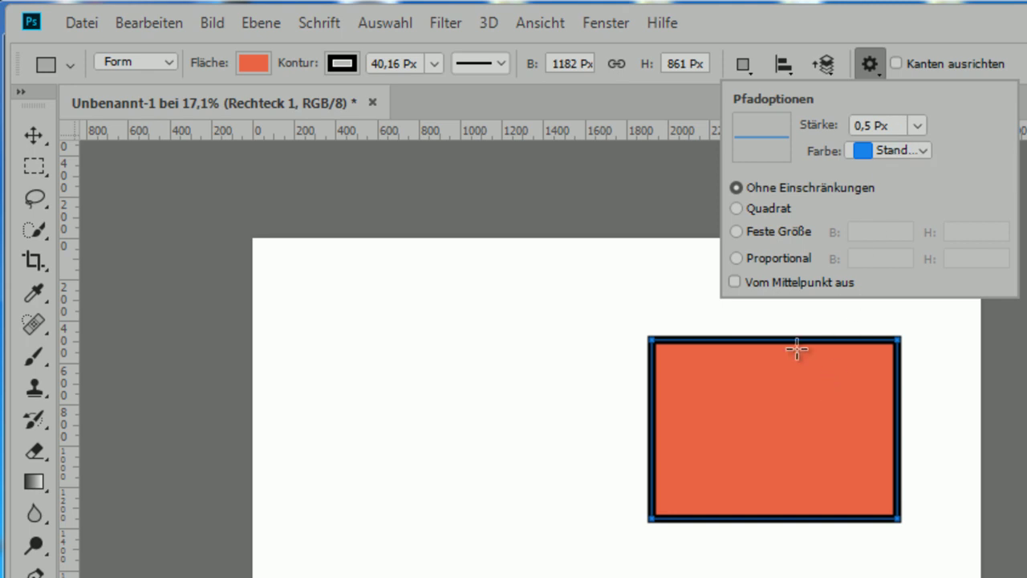
Try rectangle fills of none, solid orange, yellow-green and magenta.
click(249, 64)
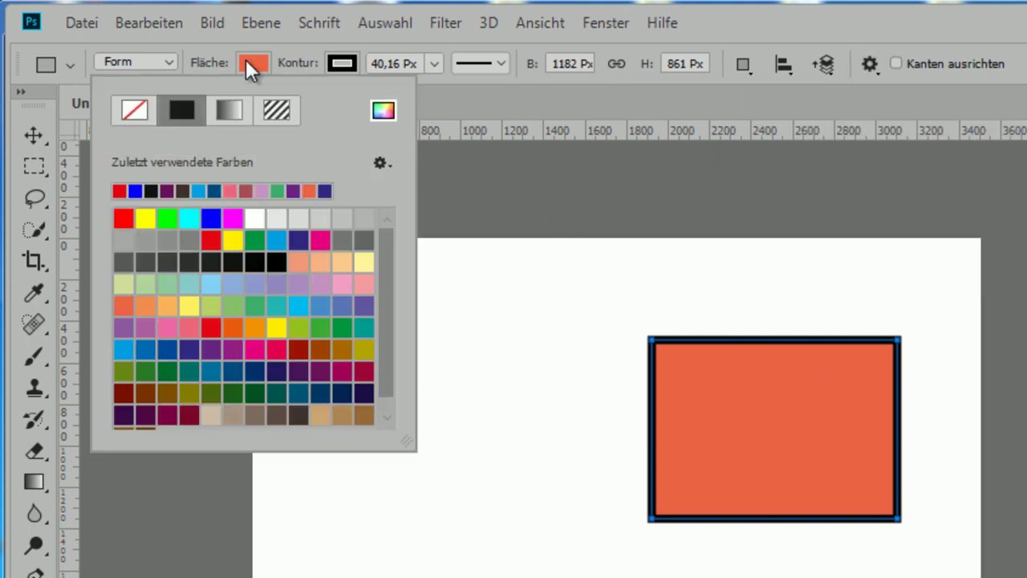
click(131, 110)
click(183, 110)
click(211, 305)
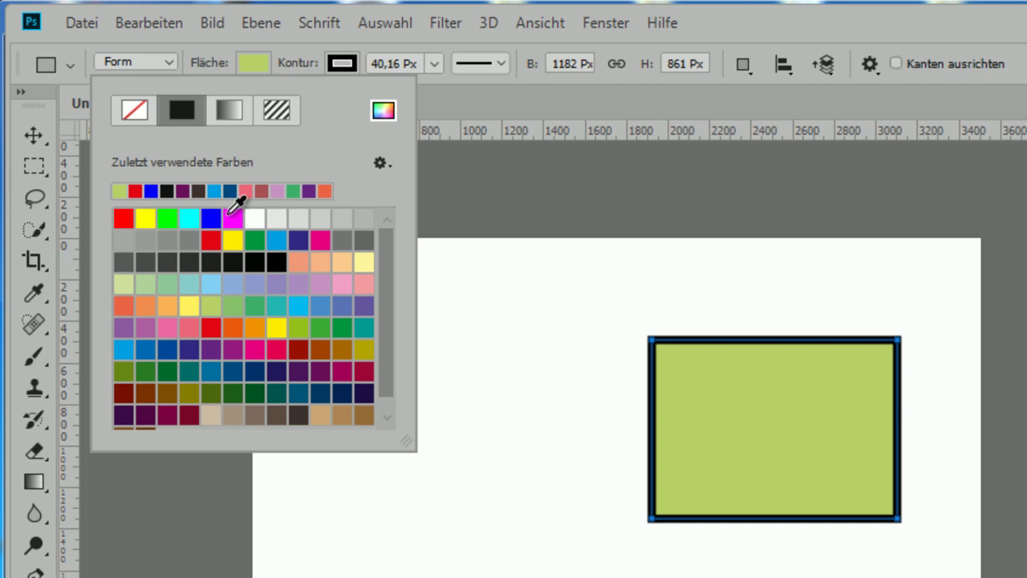
click(233, 218)
Try red-green gradient fills, then apply the brown pattern fill scaled to 550%.
click(237, 108)
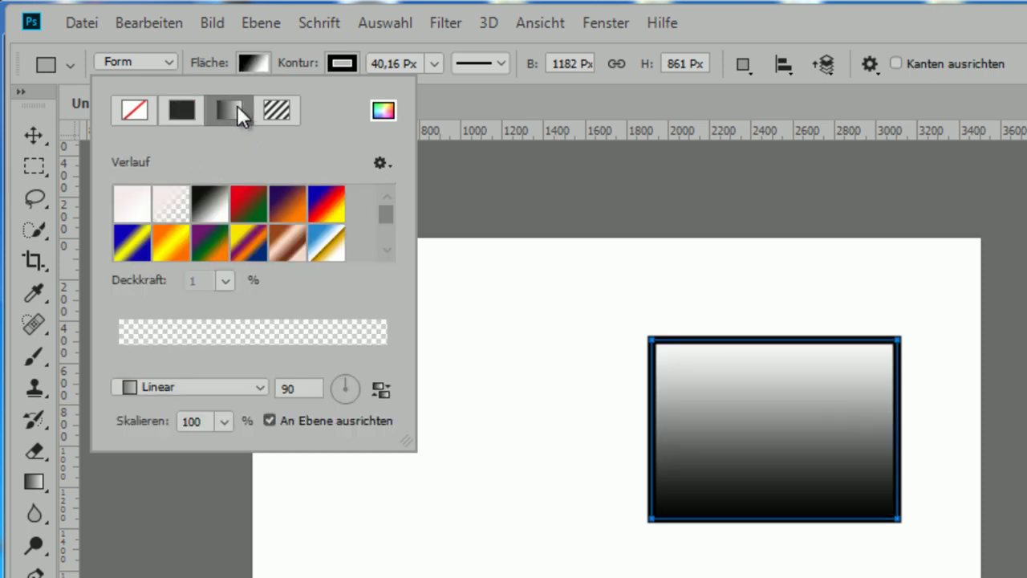
click(250, 212)
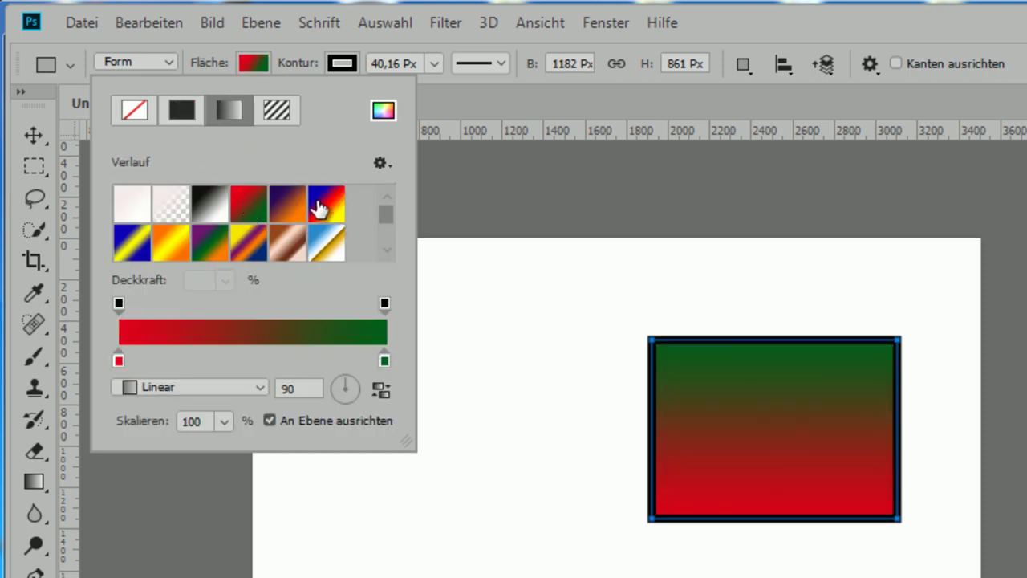
click(296, 209)
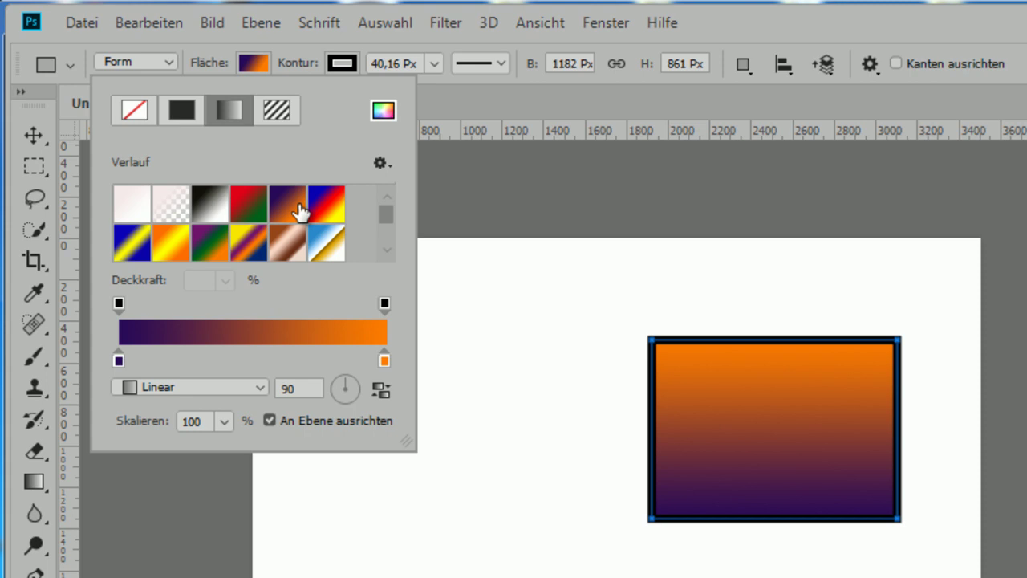
click(277, 108)
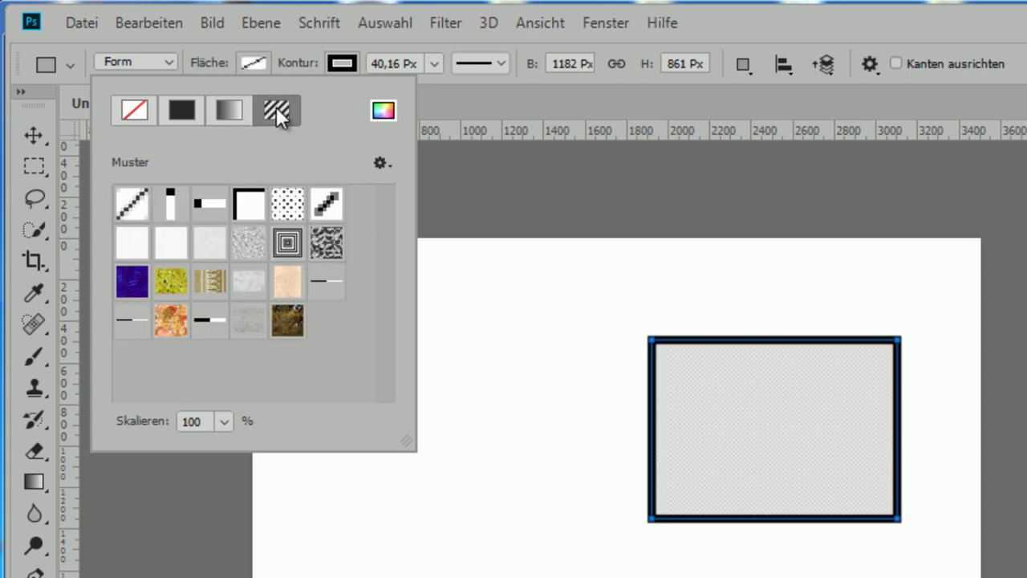
click(290, 322)
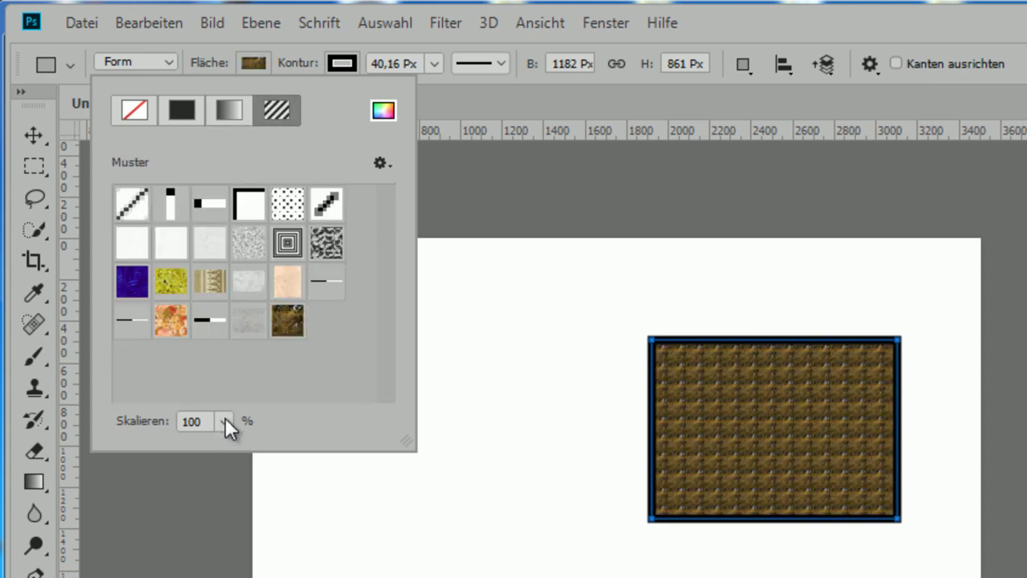
click(225, 420)
mouse_move(224, 450)
mouse_down()
mouse_move(285, 450)
mouse_move(257, 447)
mouse_move(276, 447)
mouse_up()
Return the fill to solid colour, try none, gradient and peach-pattern outlines, and make the outline solid red.
click(184, 108)
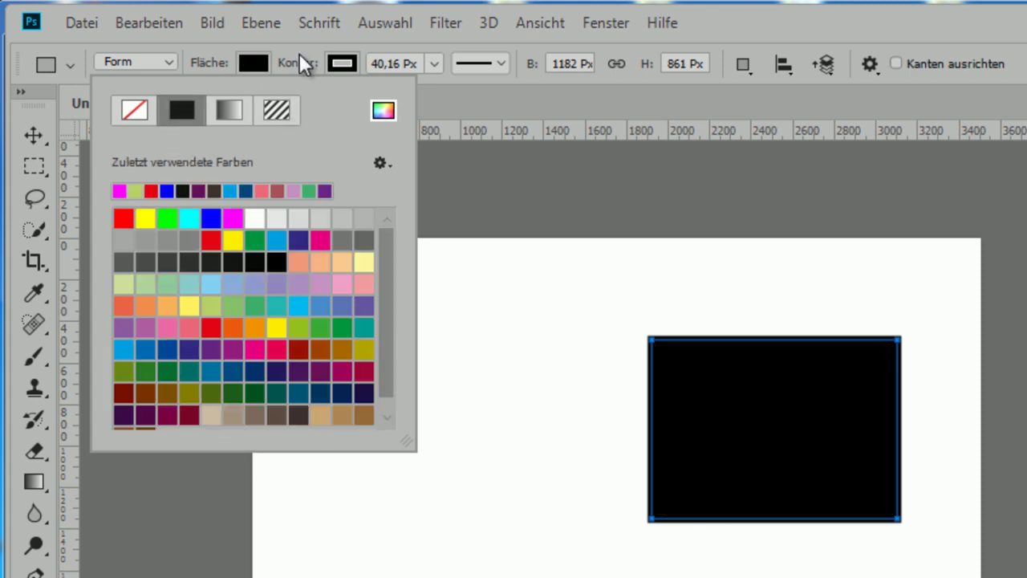
click(338, 62)
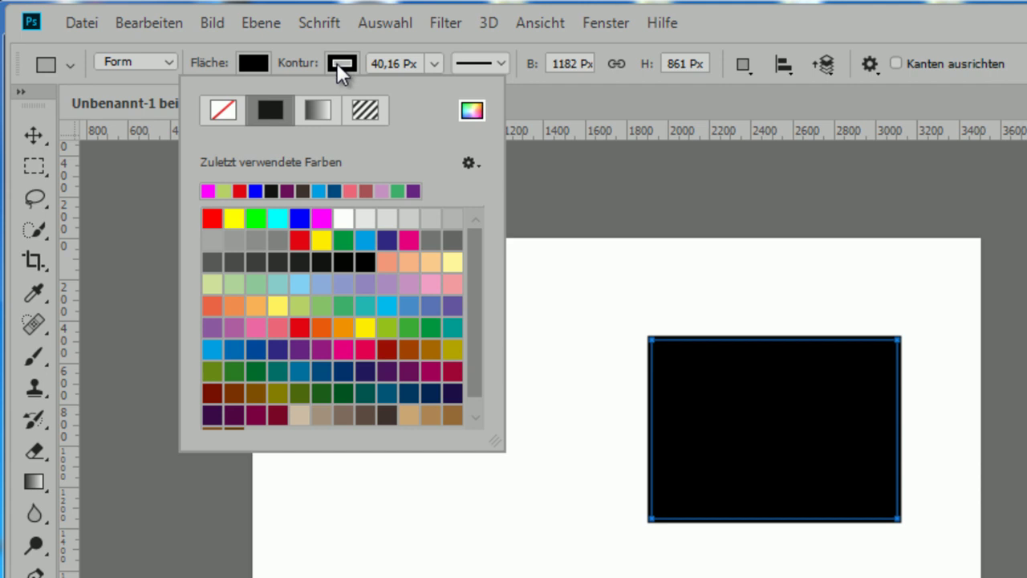
click(218, 106)
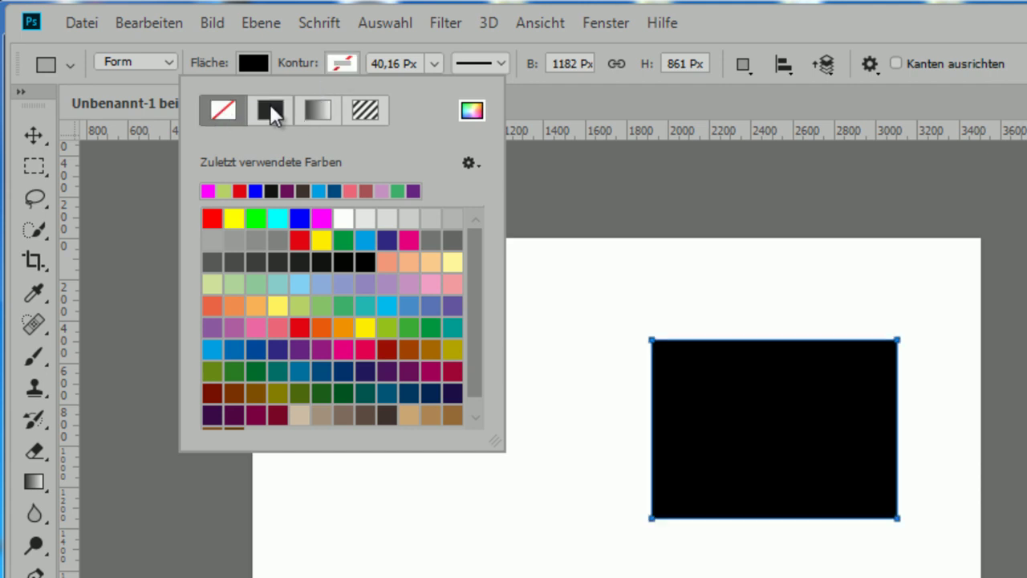
click(276, 108)
click(321, 105)
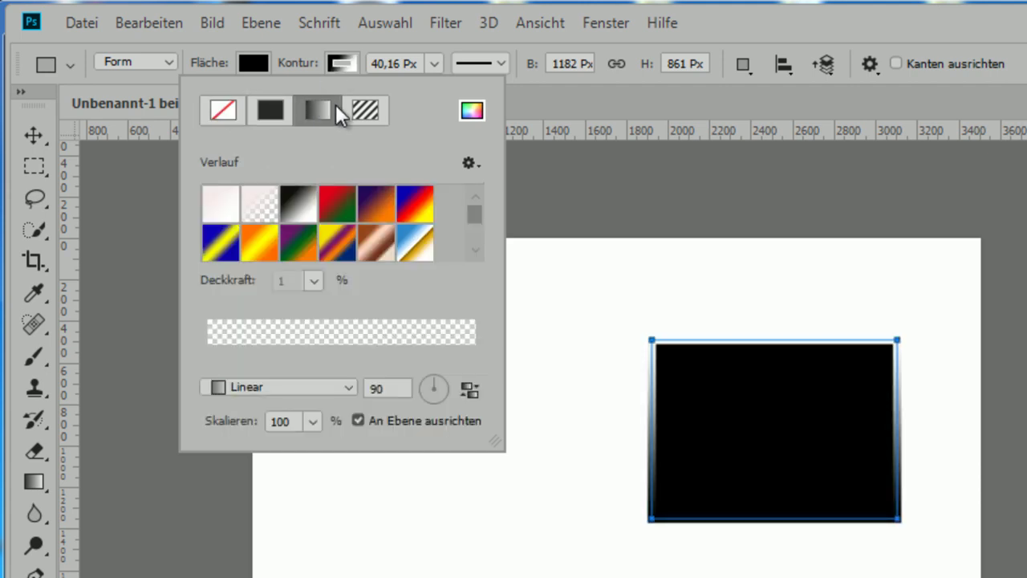
click(363, 112)
click(377, 282)
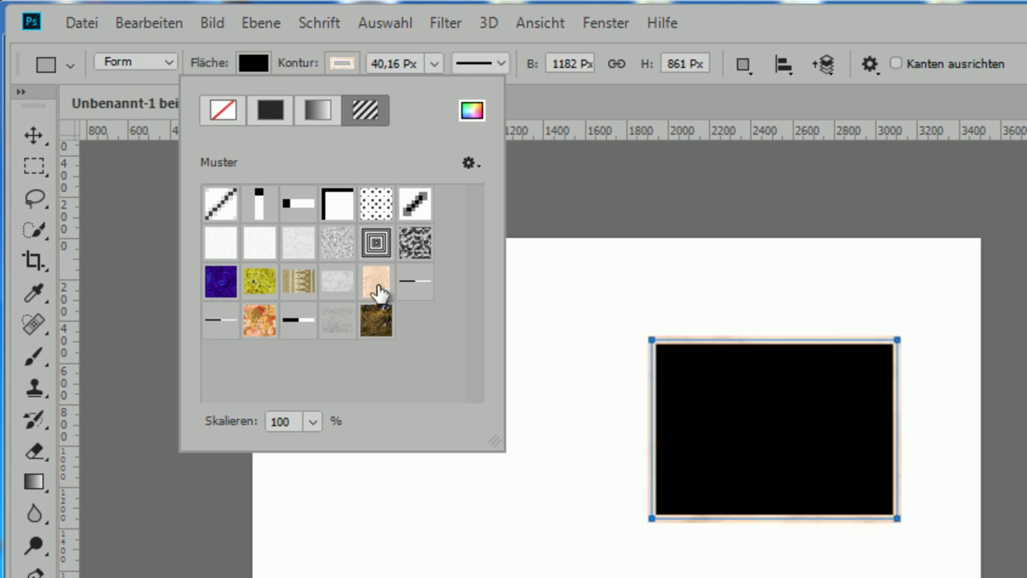
click(274, 103)
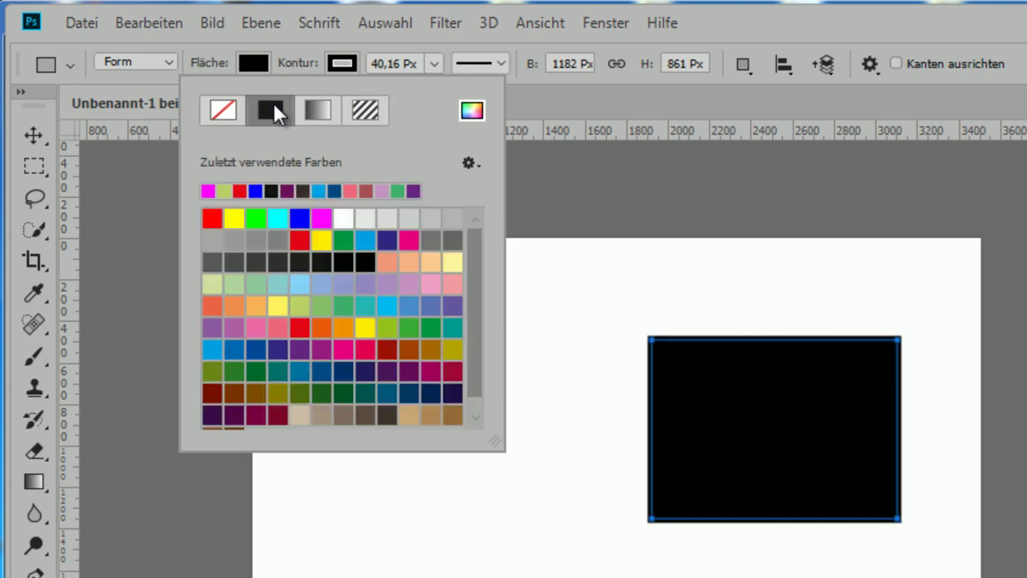
click(407, 240)
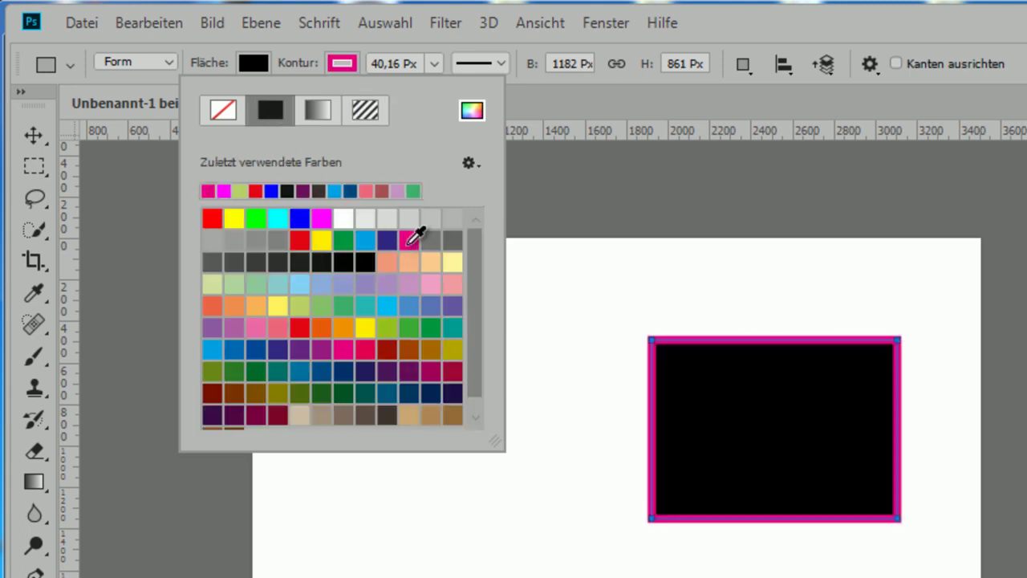
click(255, 191)
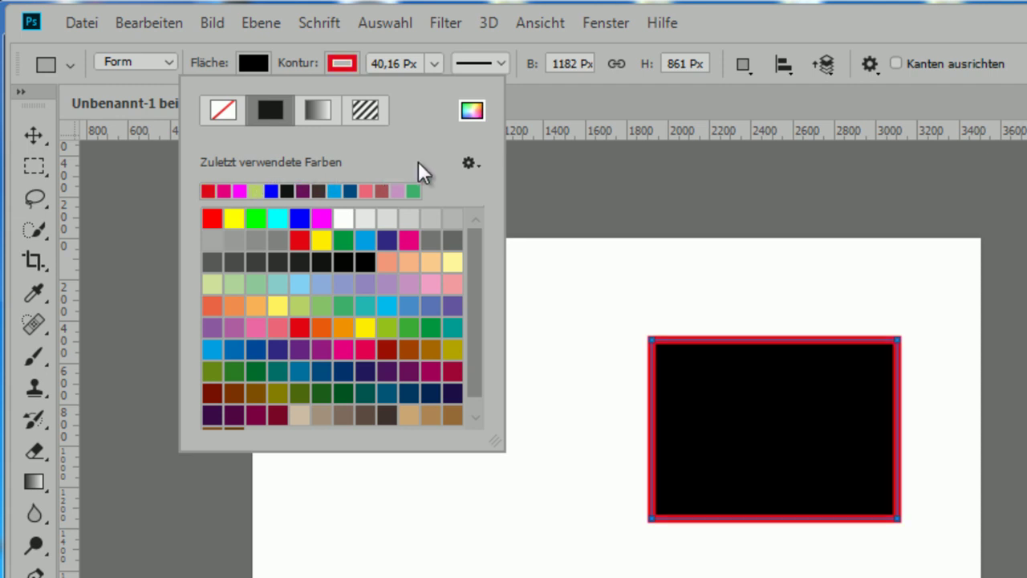
Fill the rectangle with yellow-green.
click(255, 60)
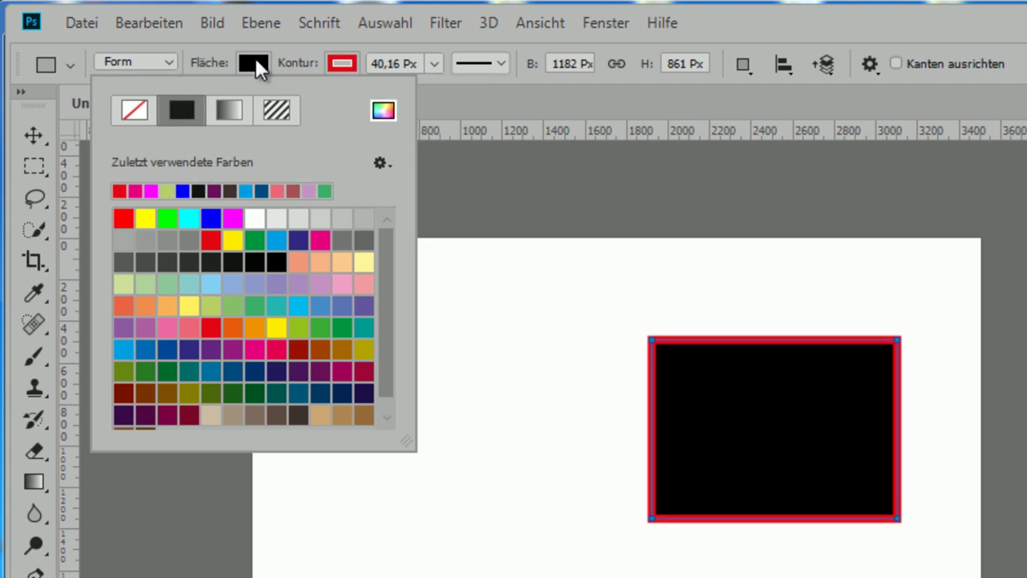
click(212, 306)
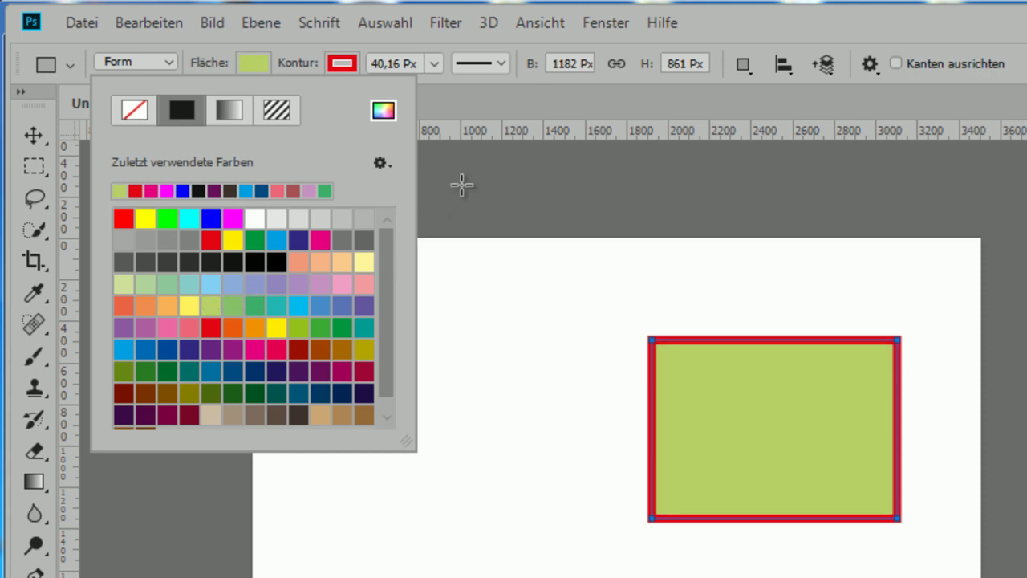
click(597, 92)
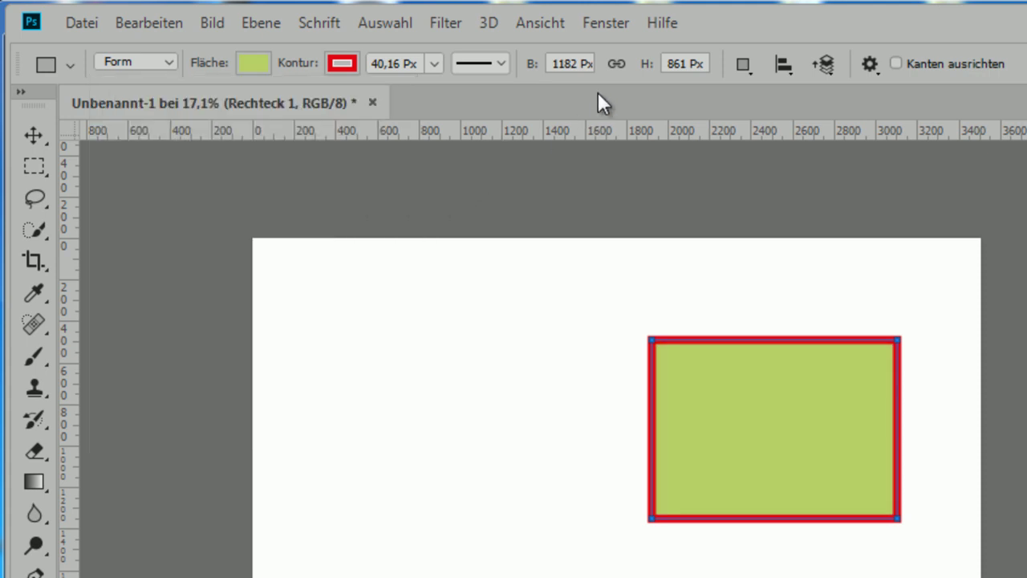
click(743, 64)
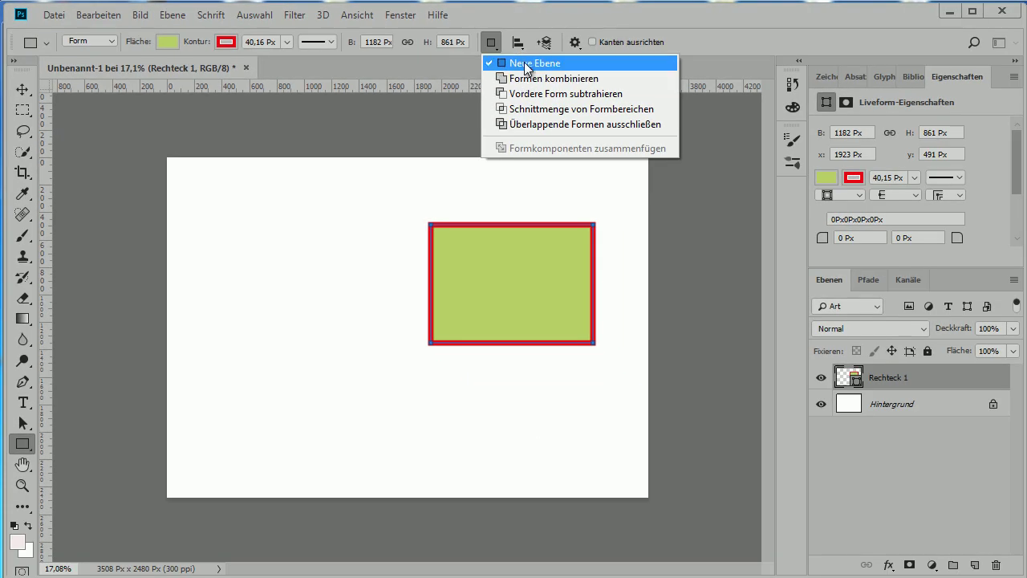
click(398, 69)
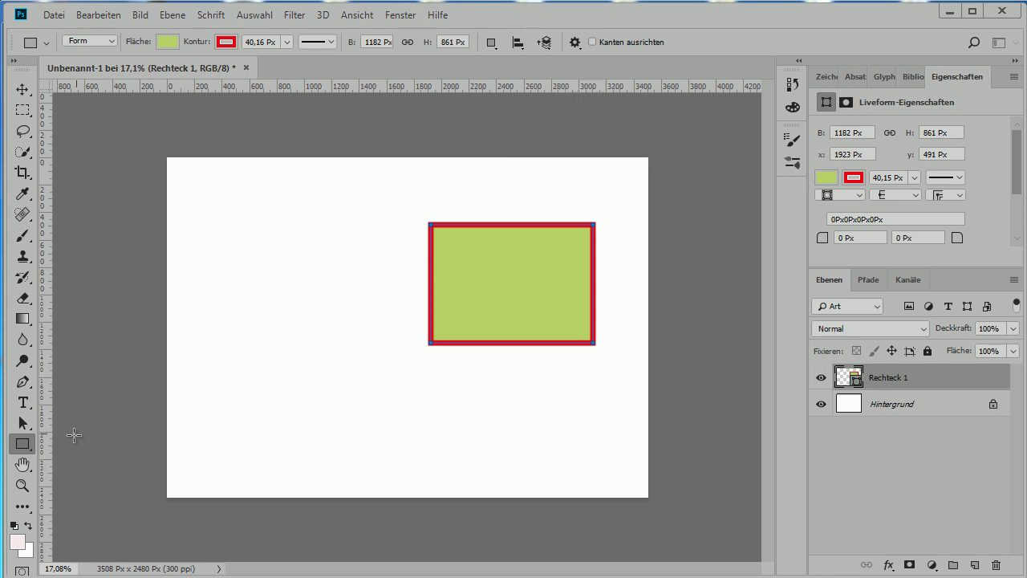
right_click(24, 446)
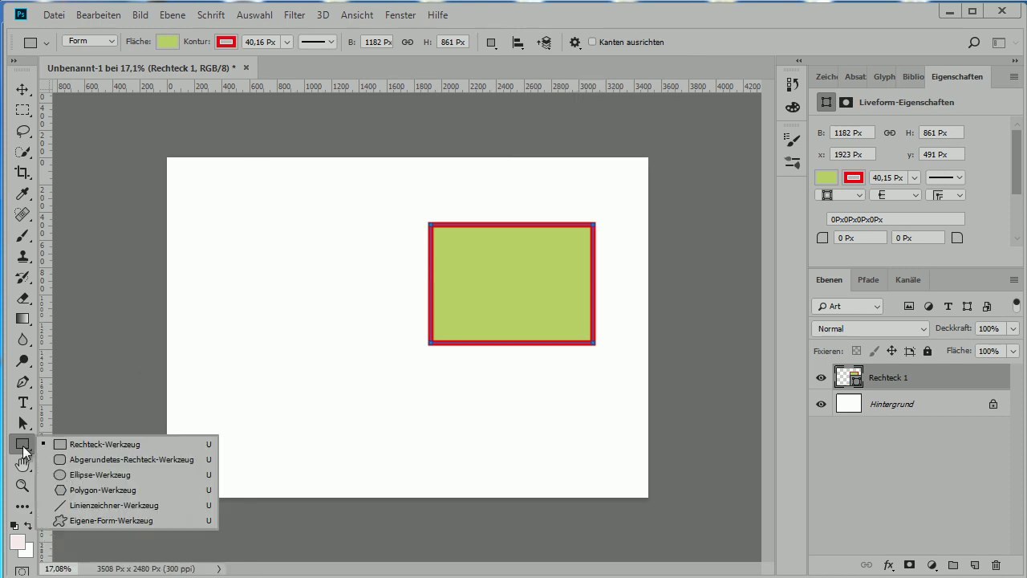
Draw a second rectangle, Rechteck 2, and move it over the first rectangle's lower-left corner.
click(68, 445)
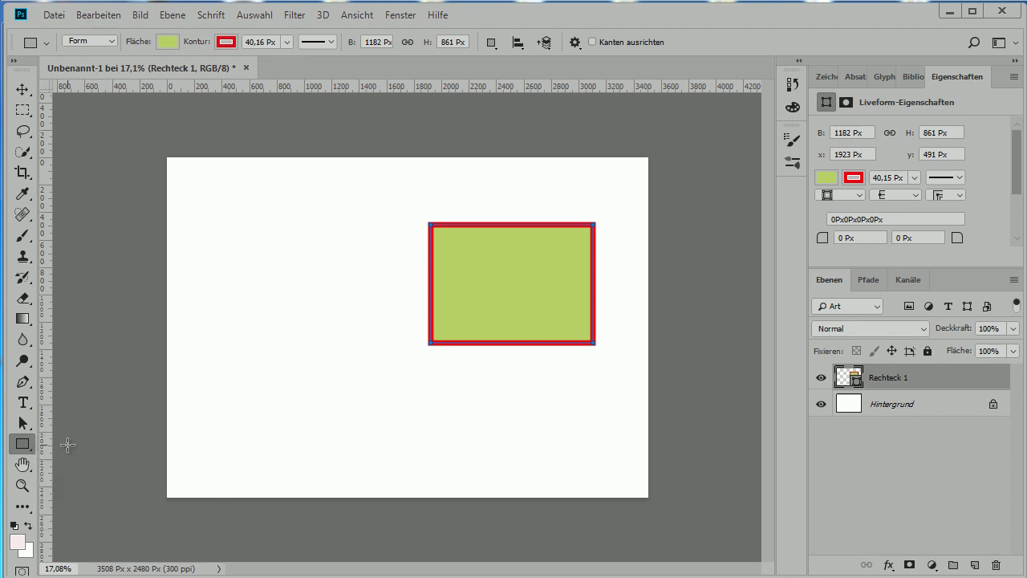
mouse_move(369, 293)
mouse_down()
mouse_move(368, 319)
mouse_move(519, 402)
mouse_up()
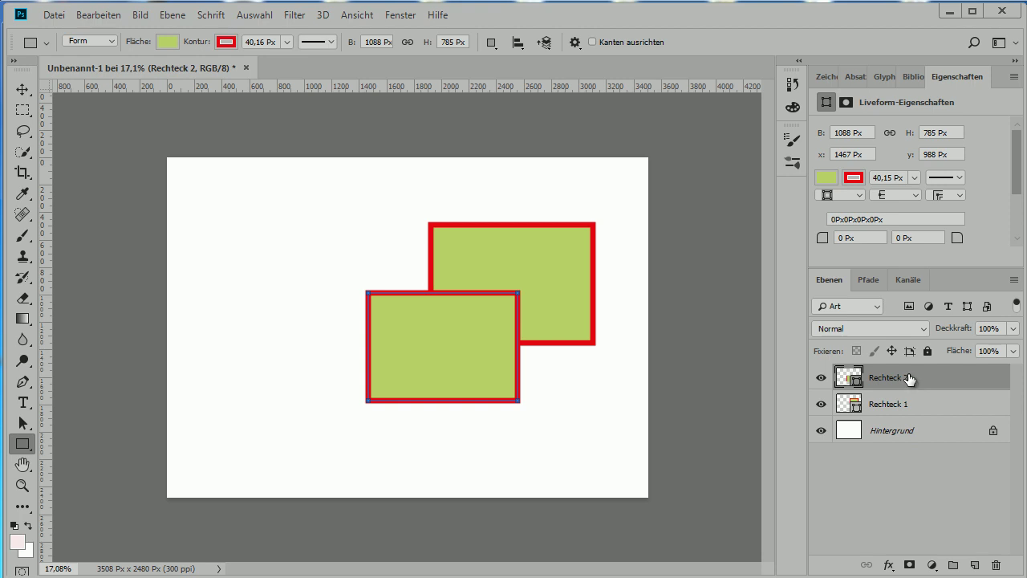
click(22, 90)
mouse_move(488, 347)
mouse_down()
mouse_move(560, 353)
mouse_move(493, 351)
mouse_up()
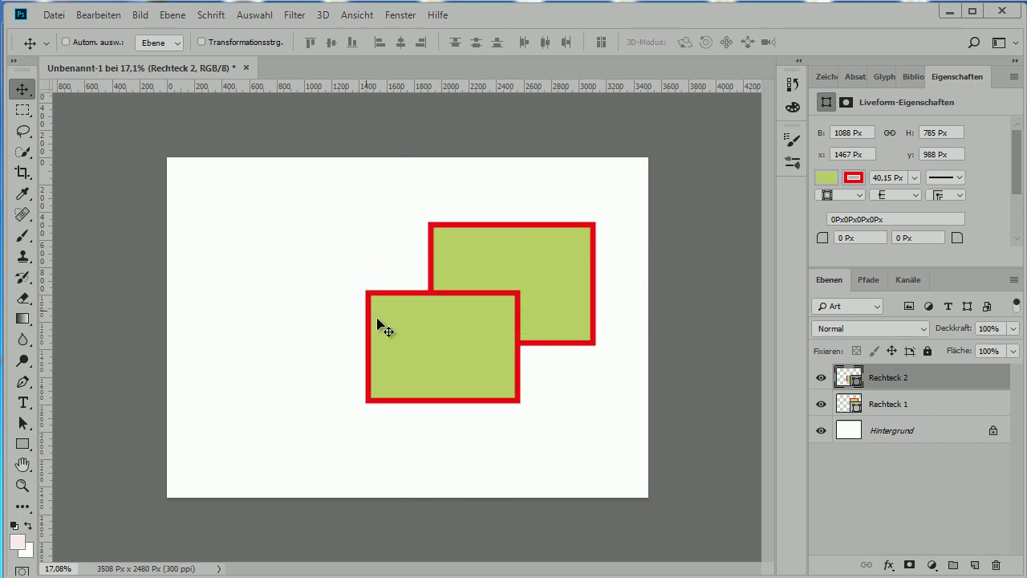
click(23, 423)
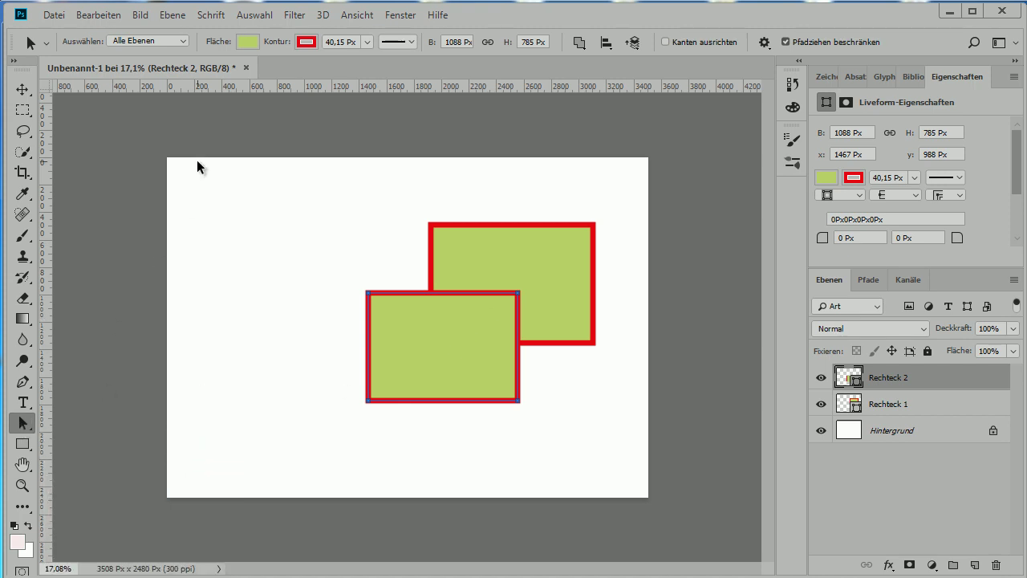
Give the second rectangle a magenta fill and green outline, and shift it left and down.
click(245, 42)
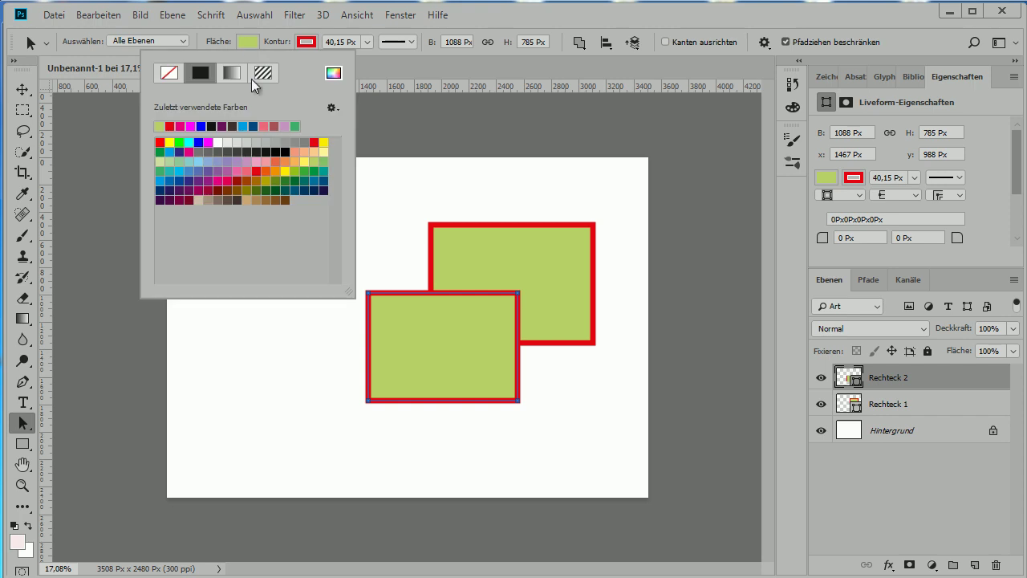
click(218, 181)
click(306, 42)
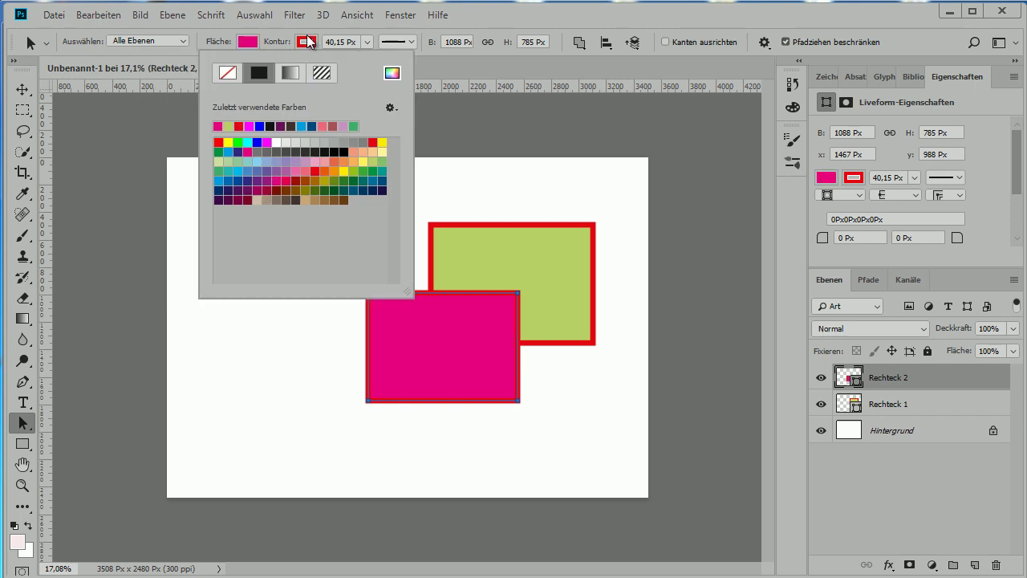
click(354, 126)
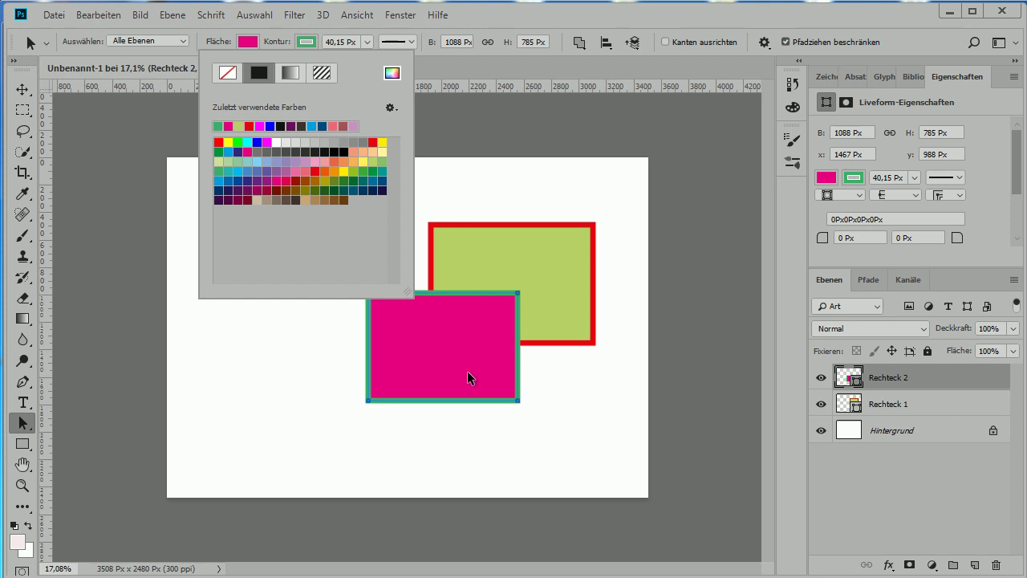
click(472, 358)
drag(430, 345, 396, 368)
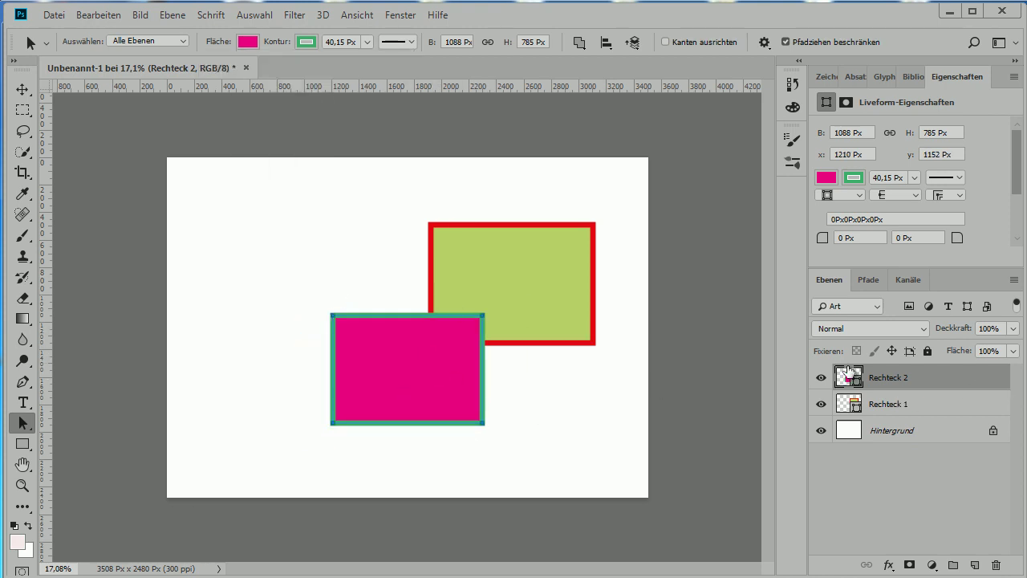
Delete the Rechteck 2 layer, confirming with Ja.
click(995, 566)
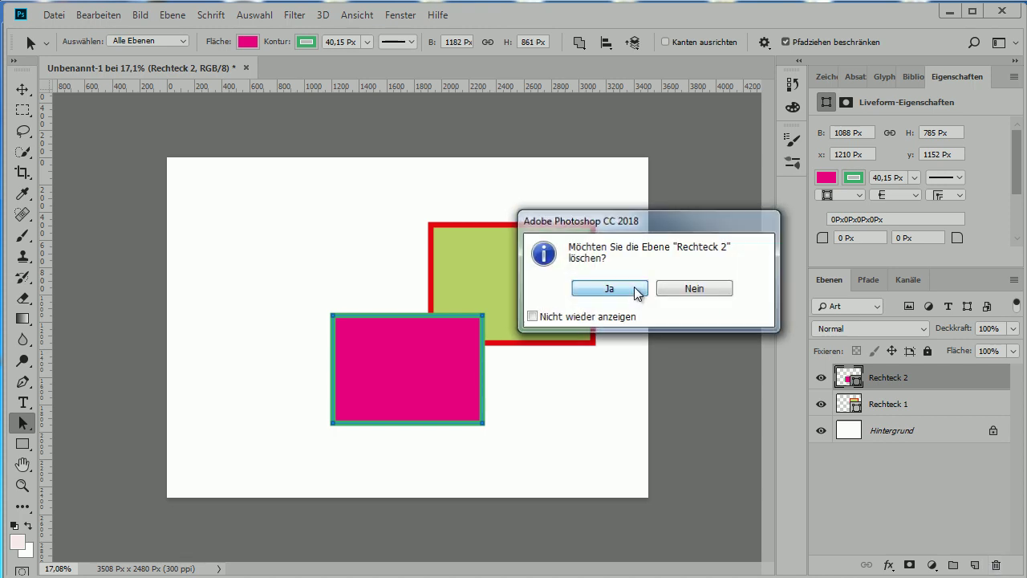
click(640, 289)
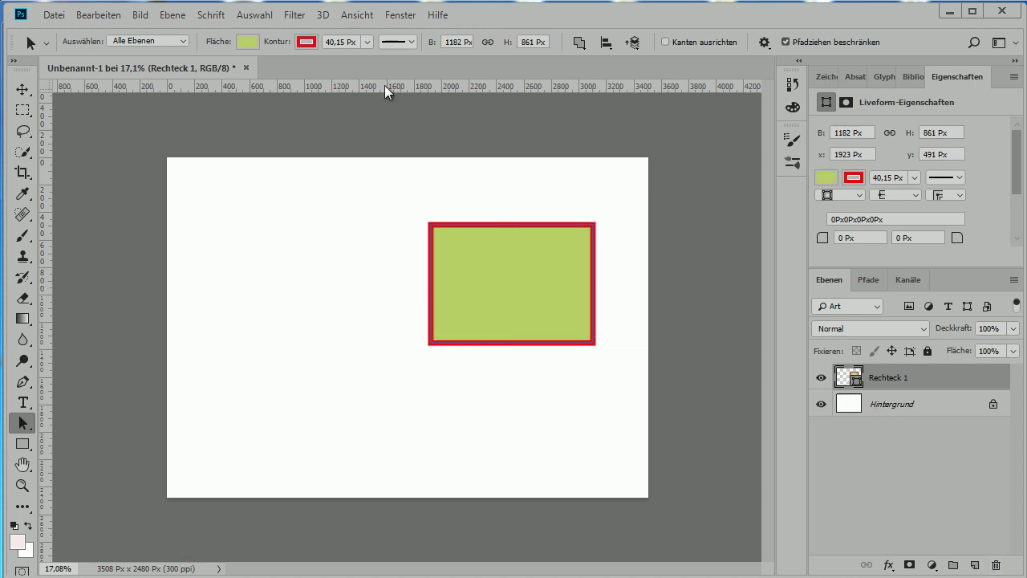
click(34, 441)
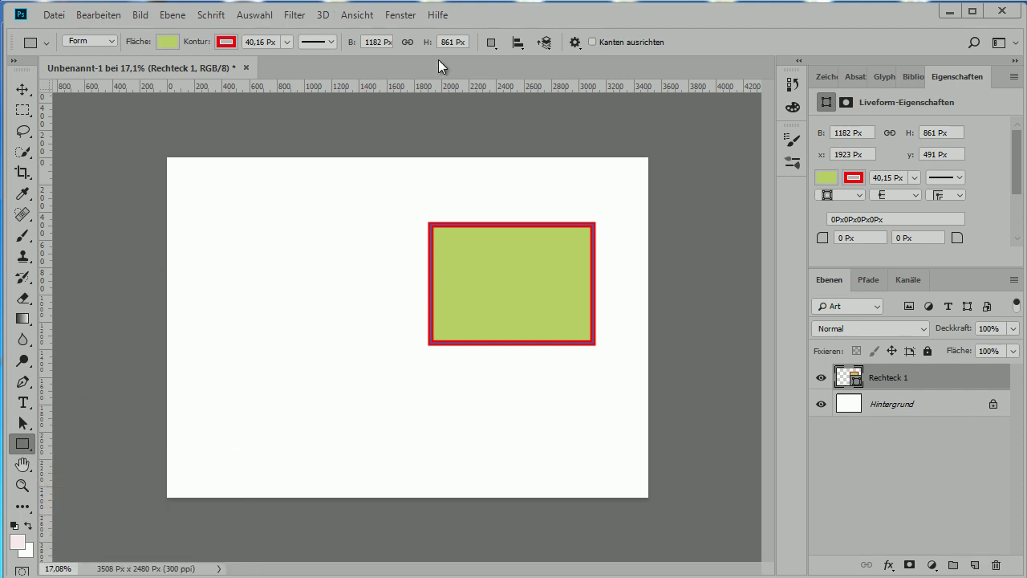
Set path operations to Combine Shapes and draw a second rectangle into Rechteck 1.
click(493, 43)
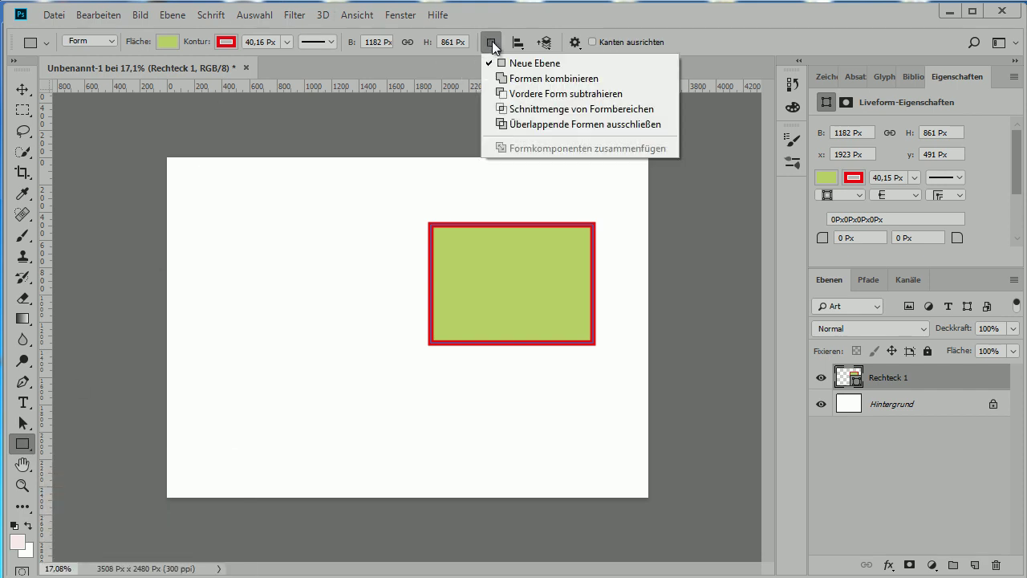
click(523, 79)
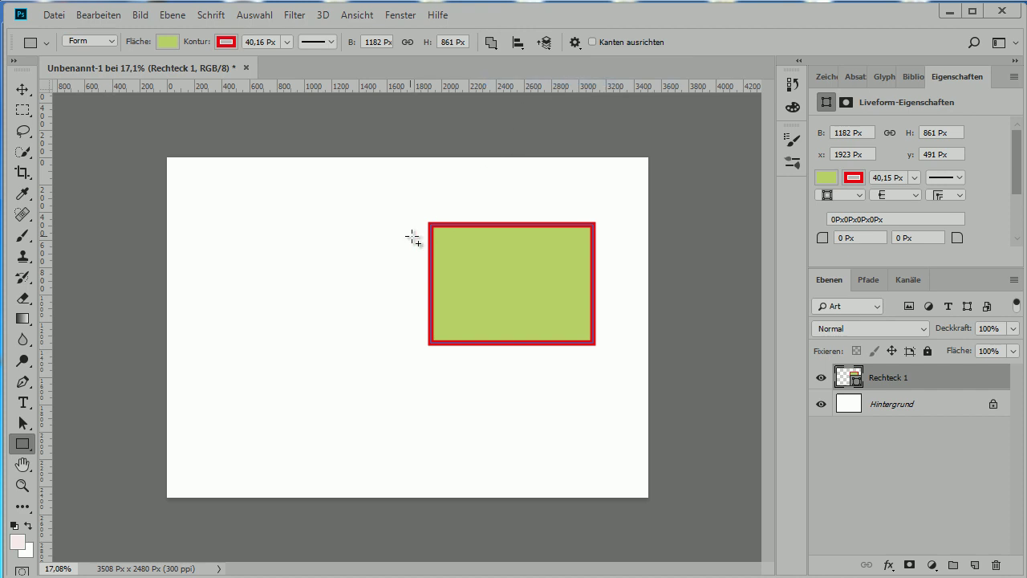
drag(379, 183, 493, 277)
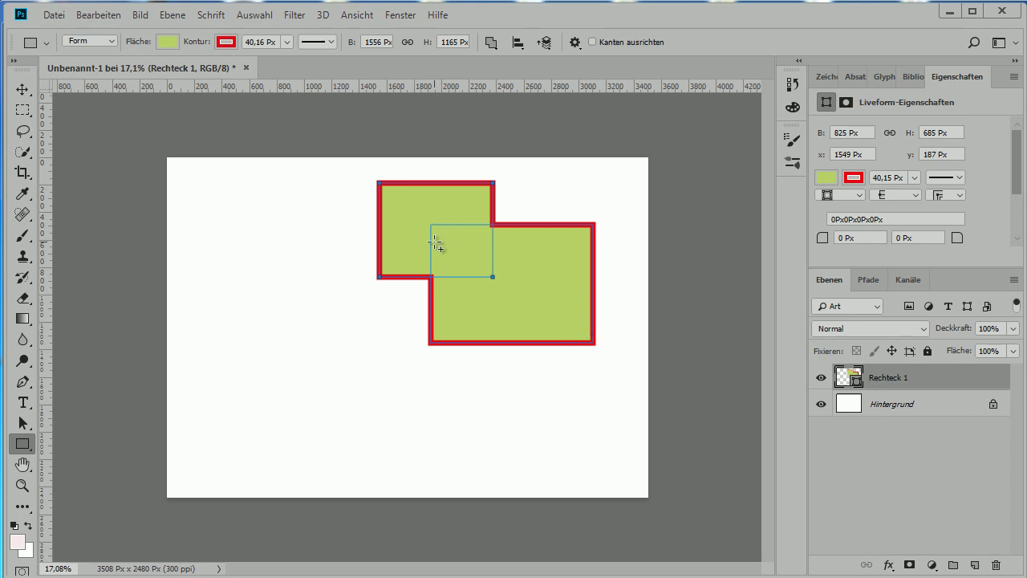
Reposition both rectangles so the smaller overlaps the larger's lower-left corner.
click(22, 425)
click(71, 419)
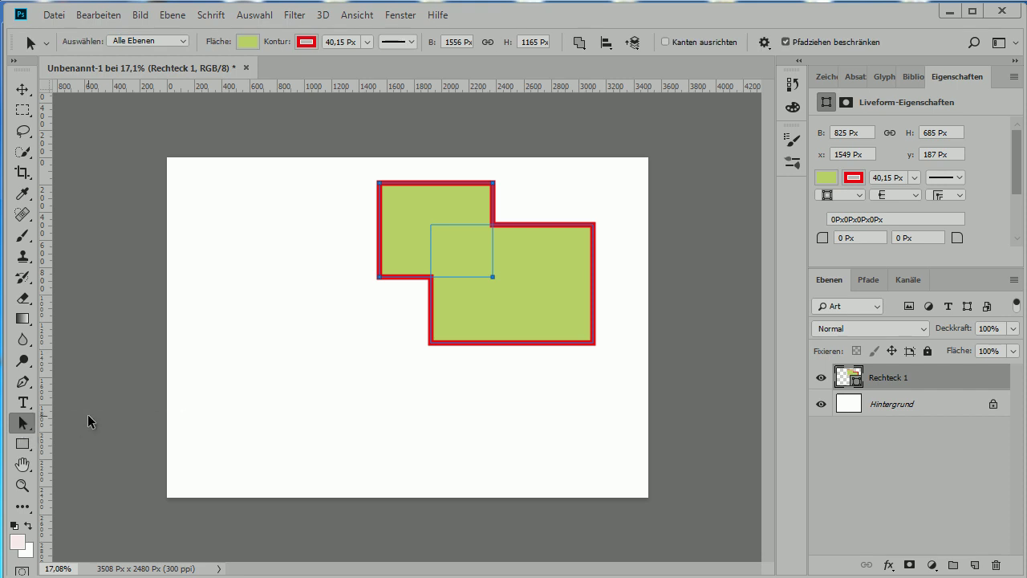
mouse_move(409, 214)
mouse_down()
mouse_move(314, 231)
mouse_move(455, 331)
mouse_move(570, 366)
mouse_move(566, 462)
mouse_up()
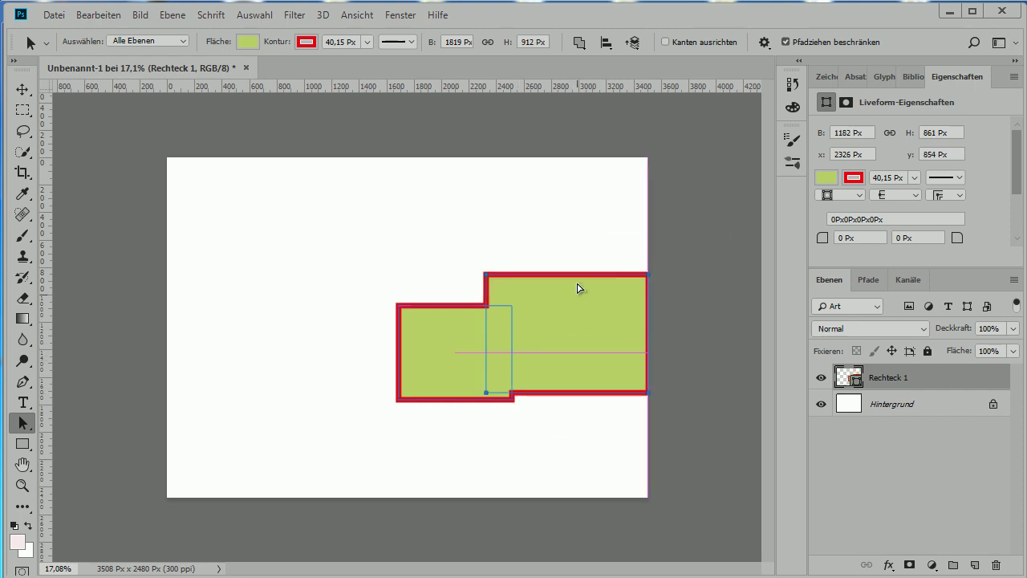
drag(577, 315, 548, 257)
drag(477, 369, 491, 366)
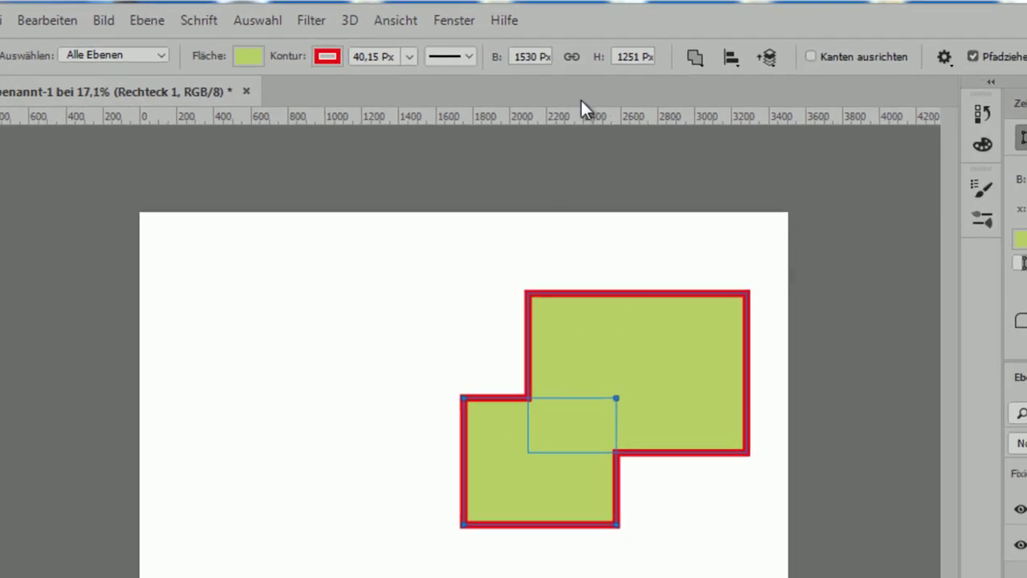
Try Subtract Front Shape and Intersect Shape Areas, then settle on Exclude Overlapping Shapes.
click(693, 54)
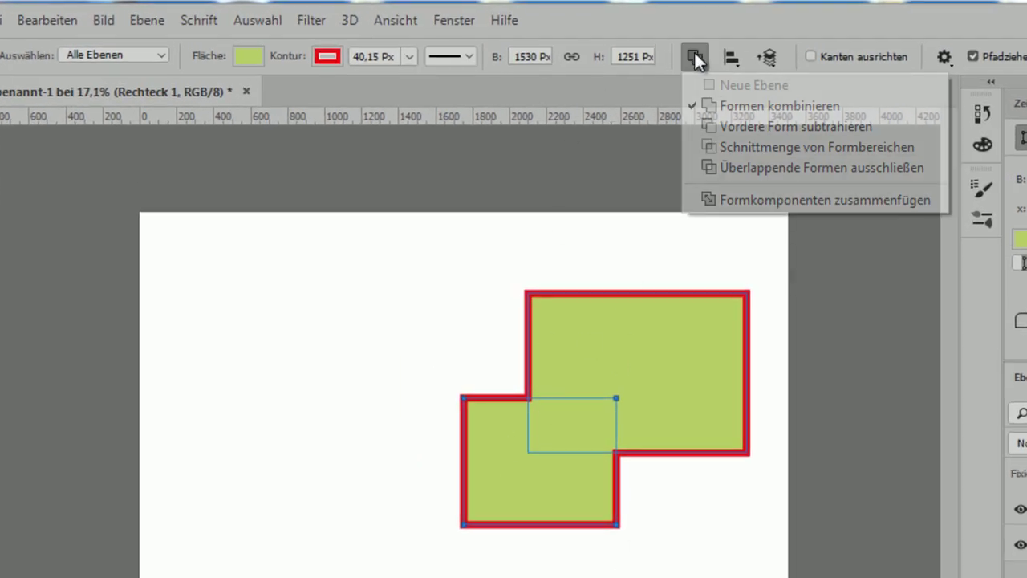
click(742, 128)
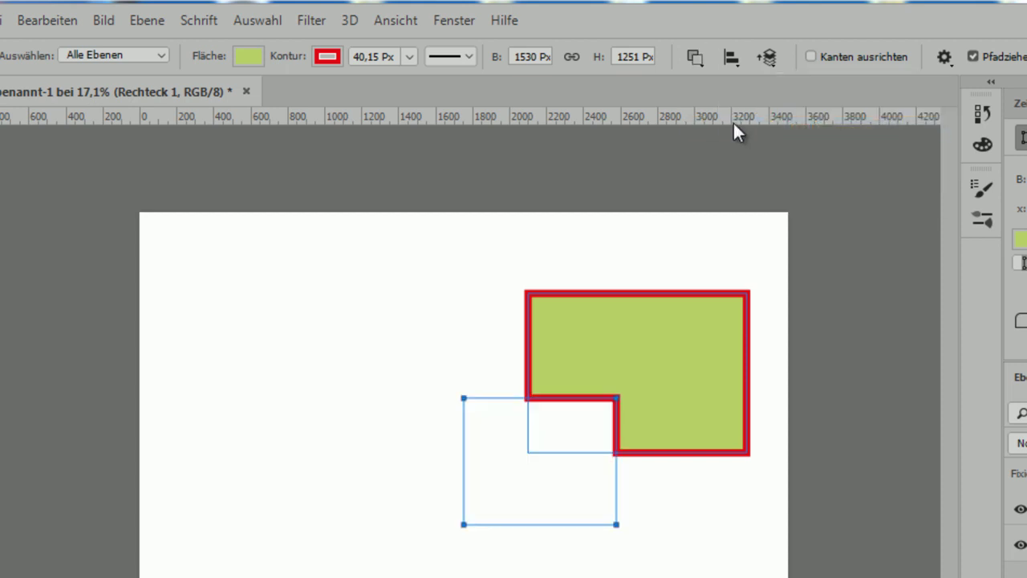
click(697, 53)
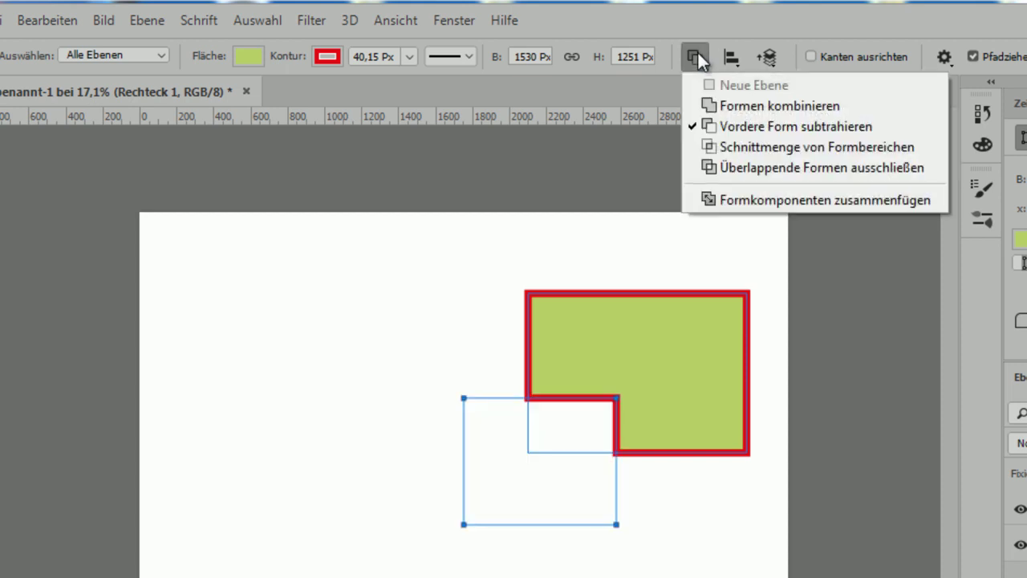
click(732, 141)
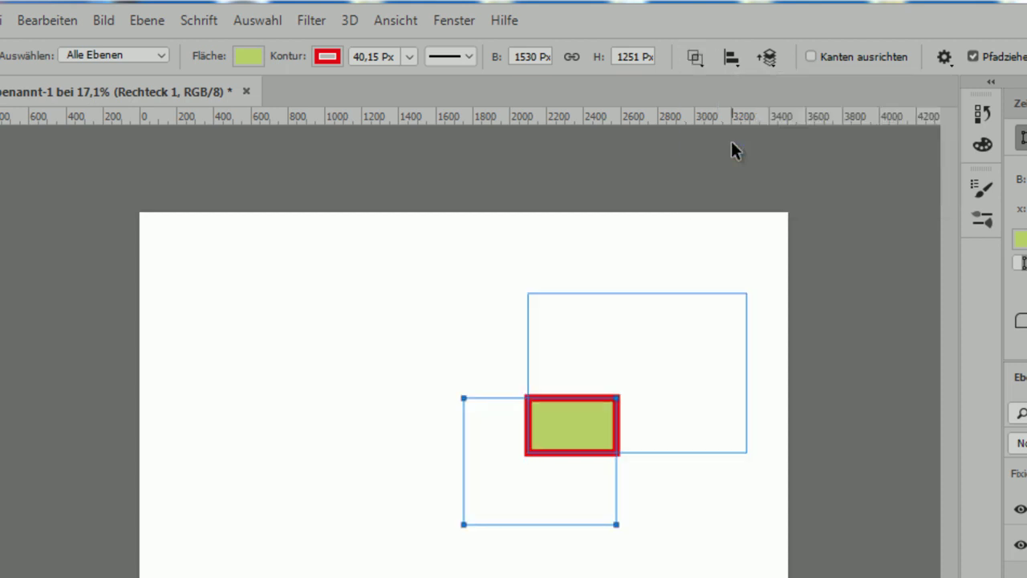
click(690, 57)
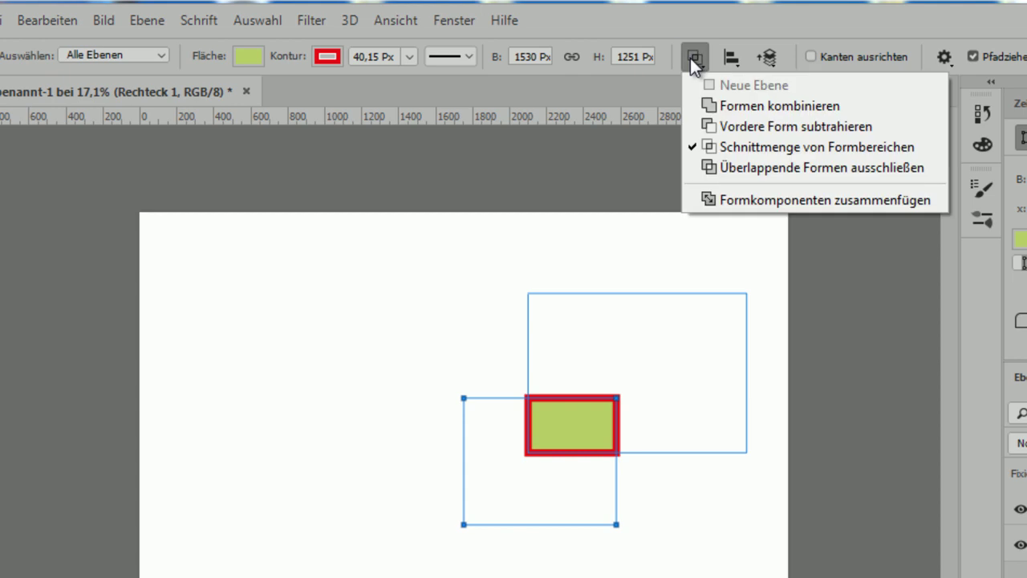
click(752, 166)
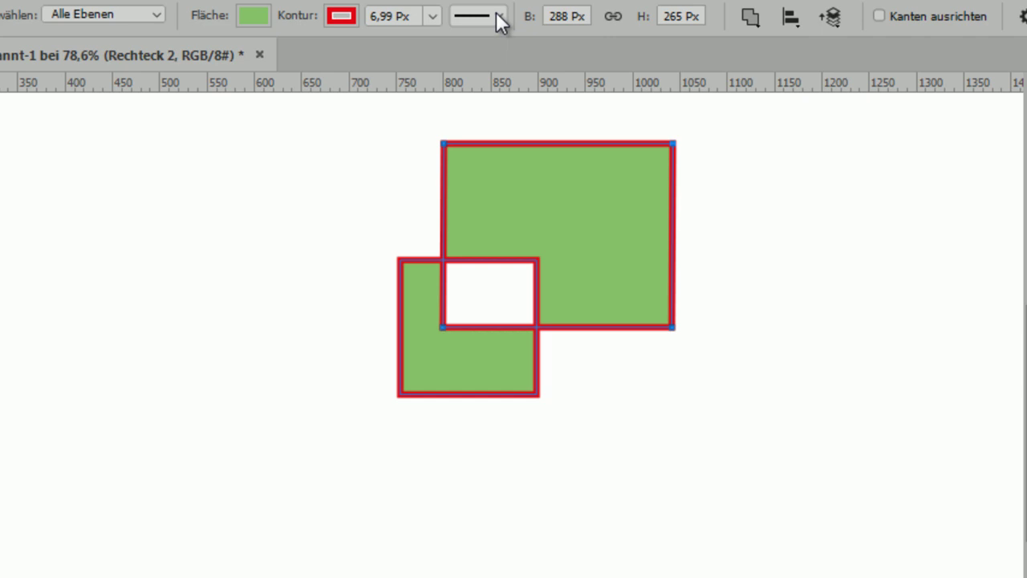
click(498, 19)
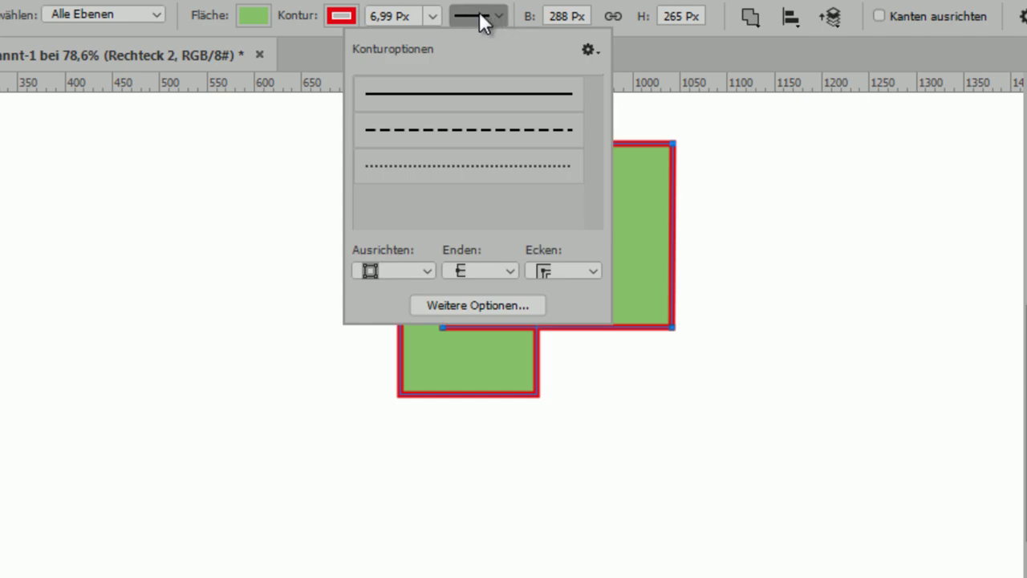
click(403, 268)
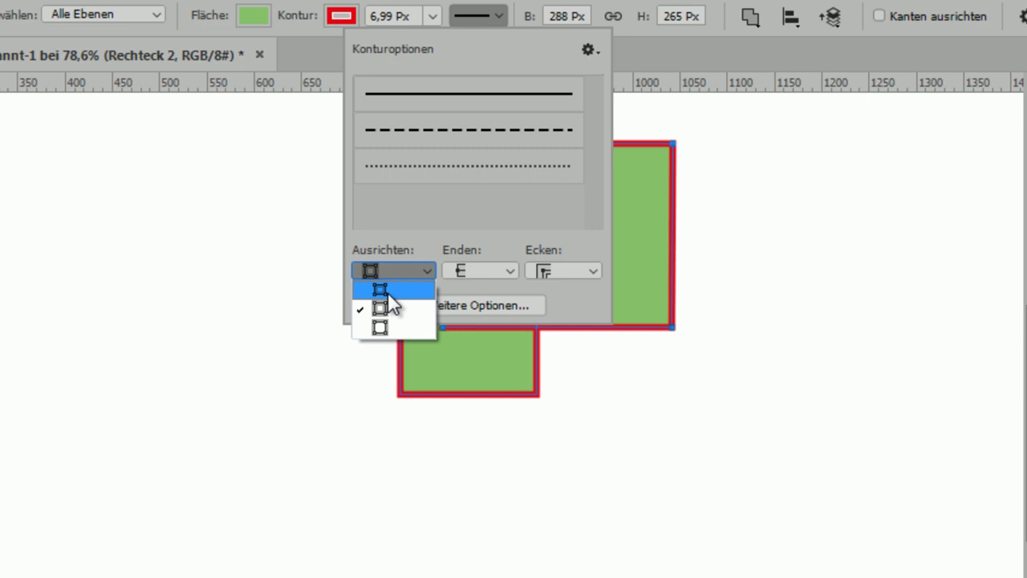
click(388, 292)
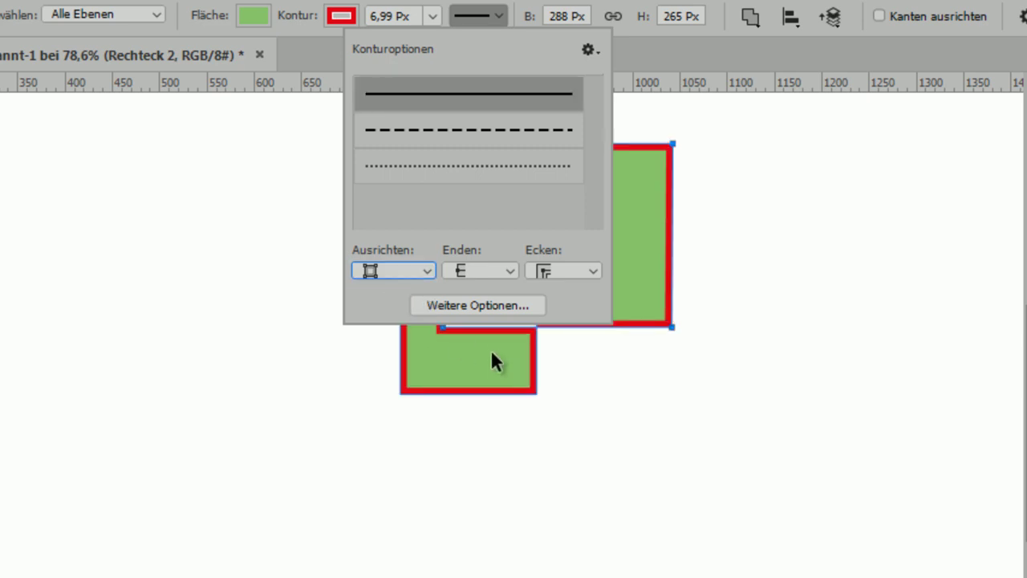
click(543, 285)
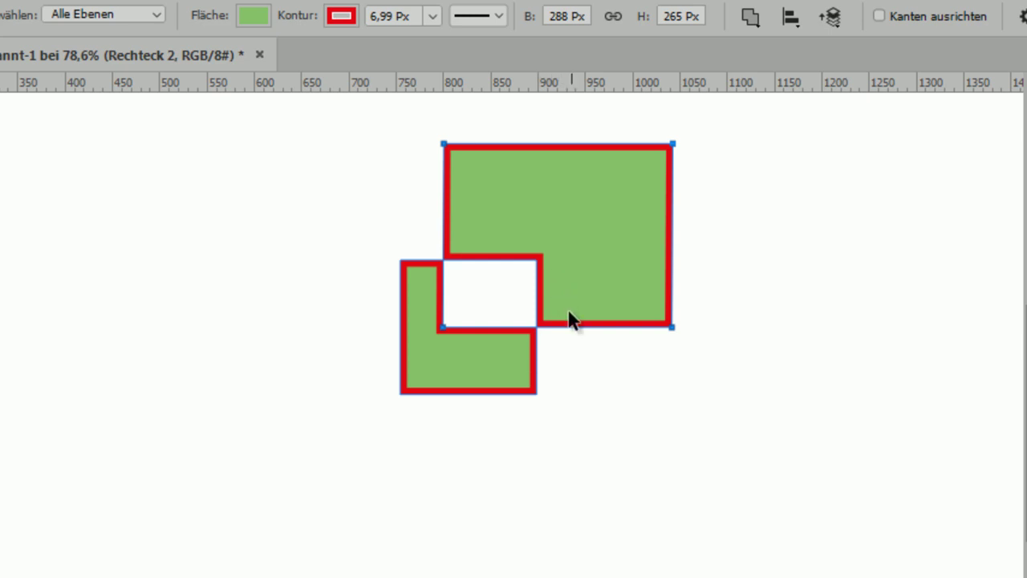
scroll(1020, 430, up, 3)
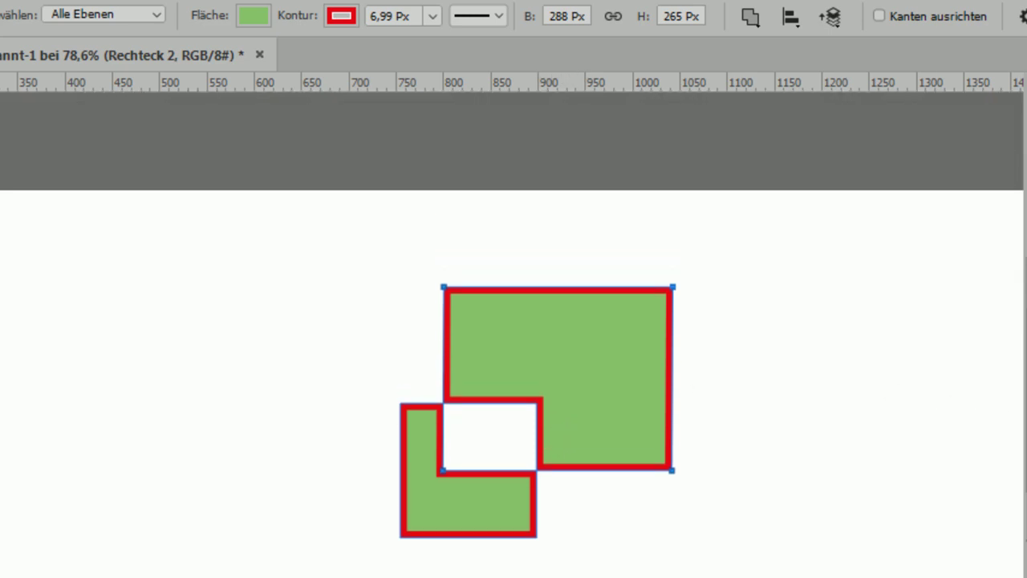
scroll(512, 377, up, 1)
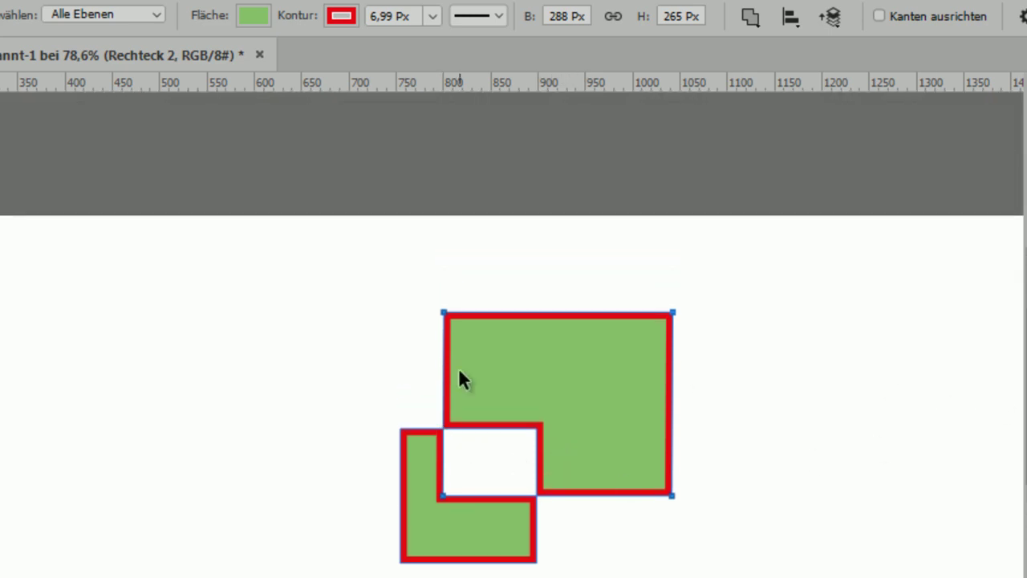
click(489, 15)
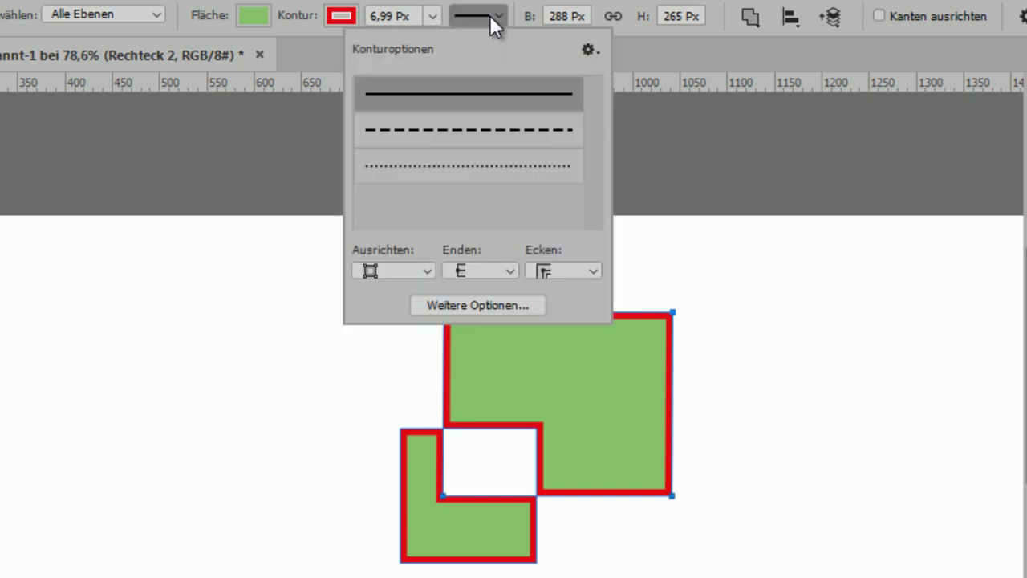
click(411, 270)
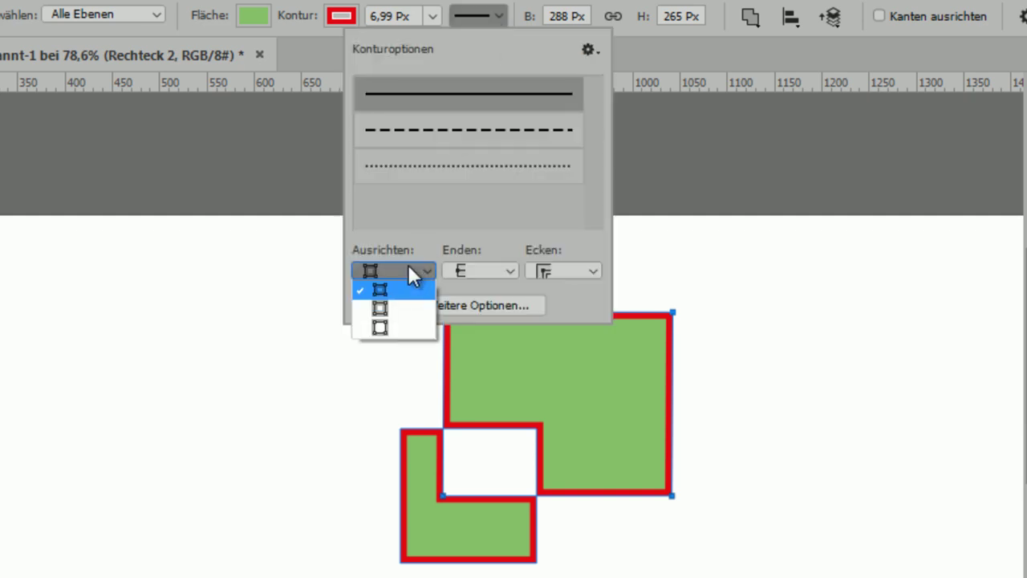
click(391, 325)
click(630, 413)
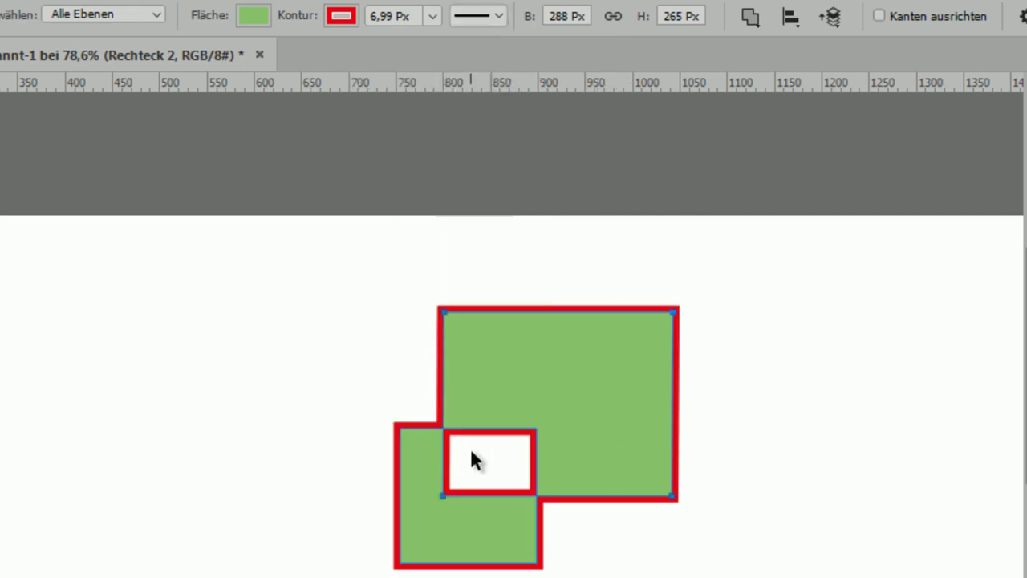
click(488, 7)
click(385, 270)
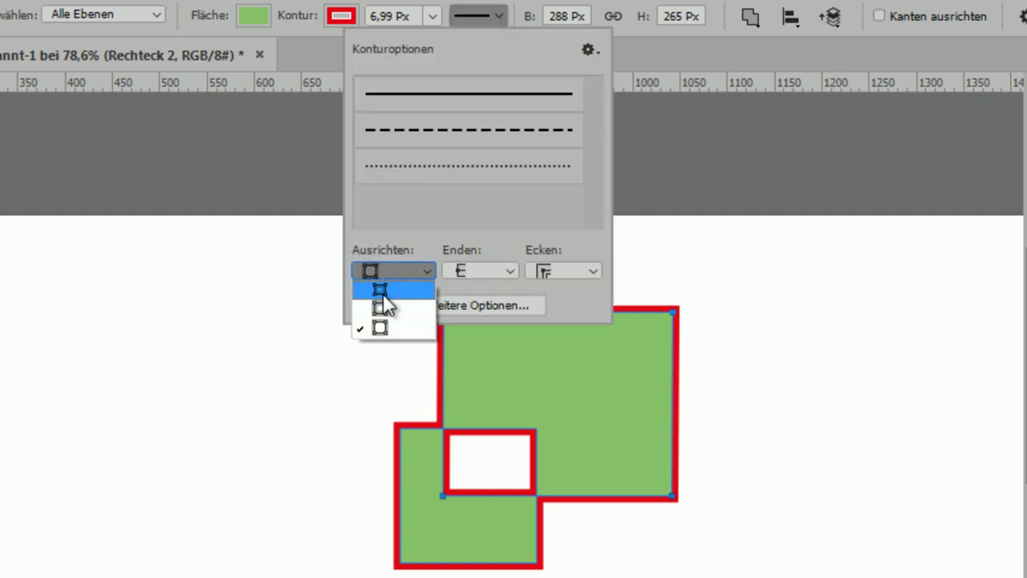
click(383, 308)
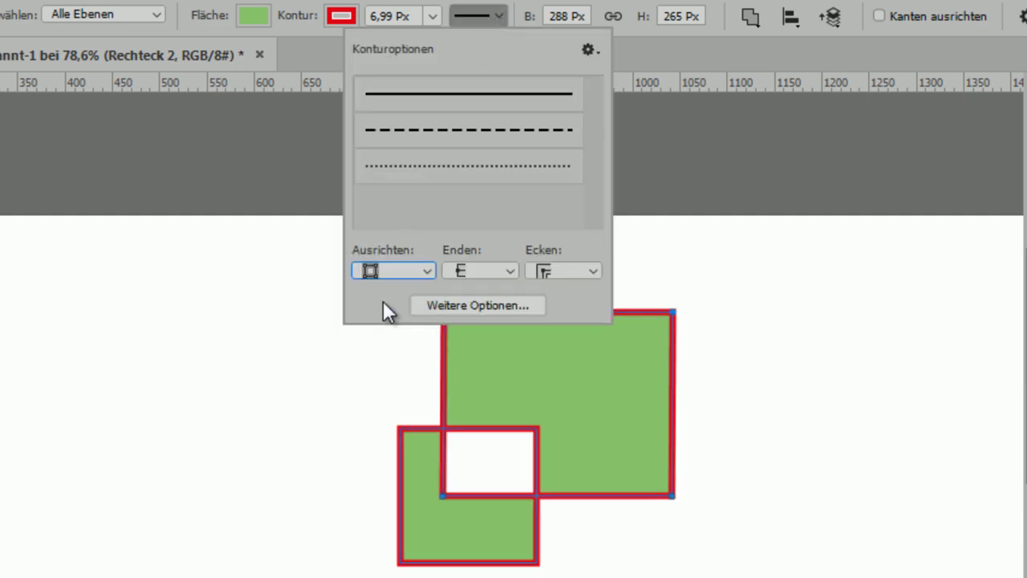
click(625, 394)
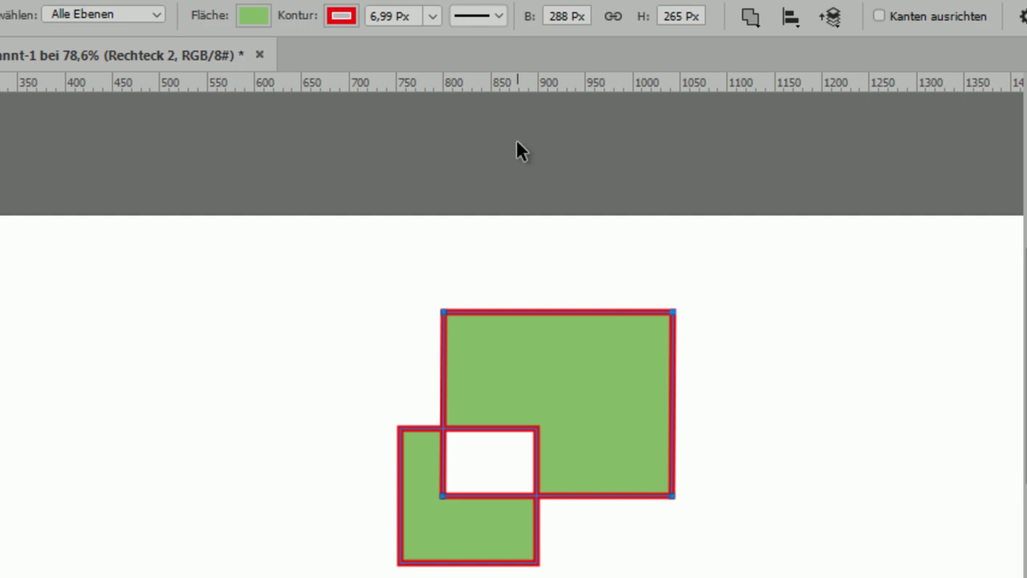
click(499, 17)
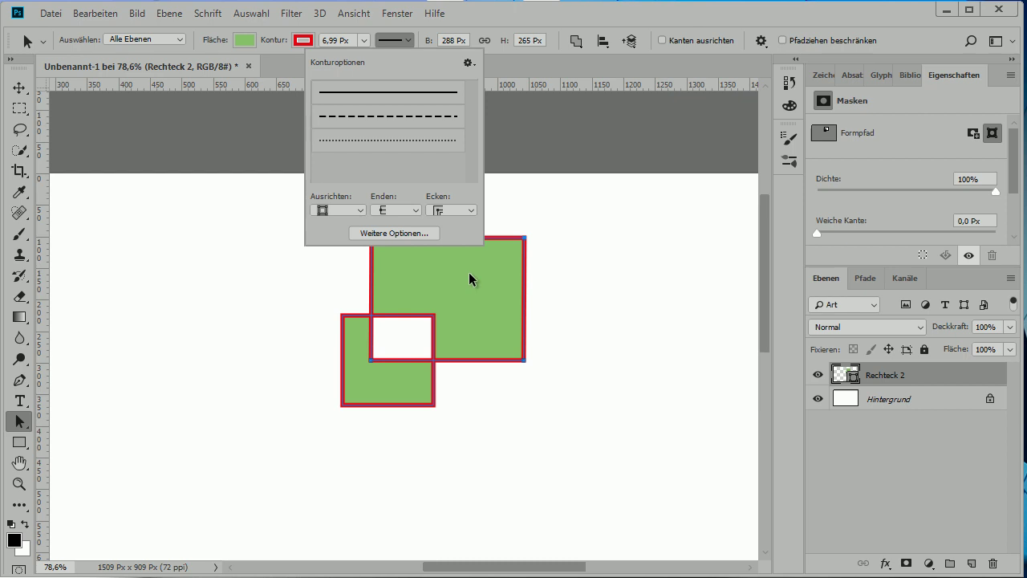
click(470, 273)
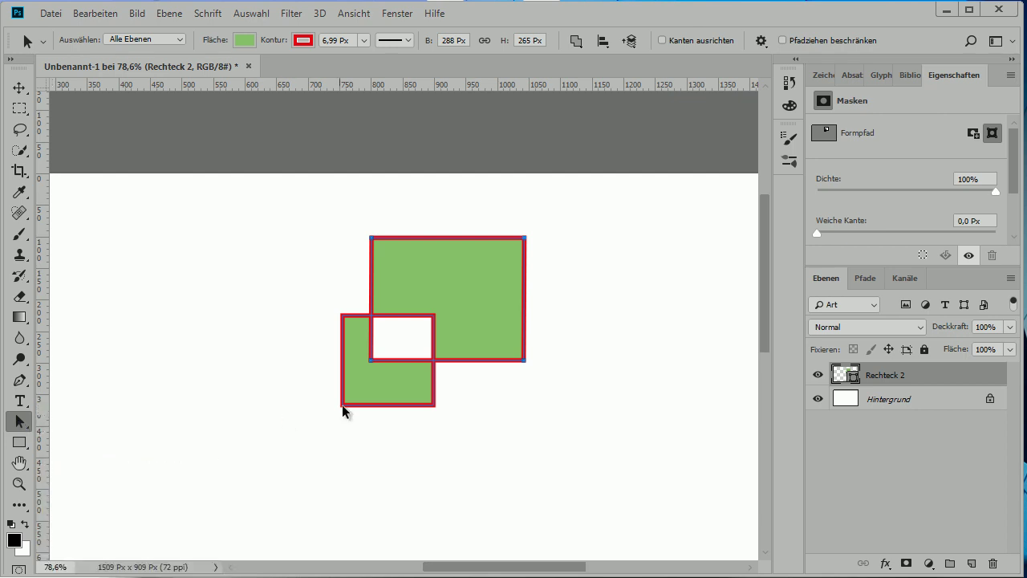
Nudge the small rectangle back into place, leaving its overlap excluded.
click(358, 389)
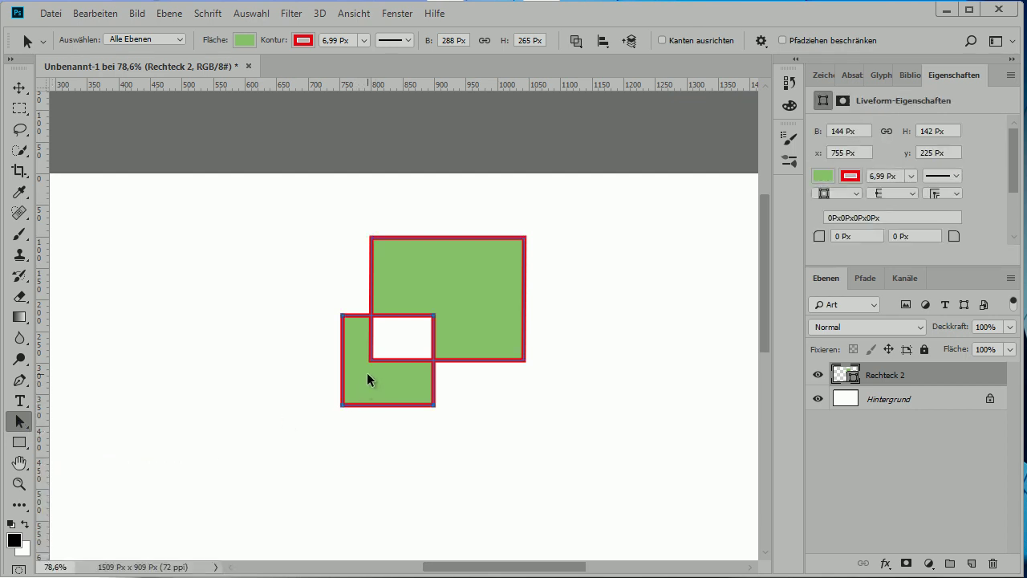
mouse_move(352, 391)
mouse_down()
mouse_move(316, 390)
mouse_move(374, 390)
mouse_up()
drag(157, 516, 155, 517)
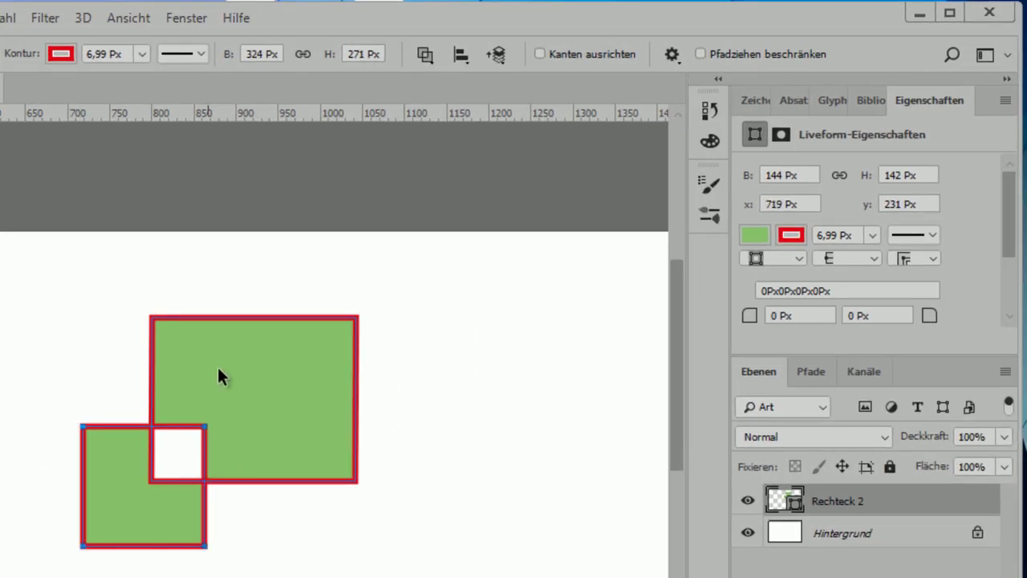
click(424, 59)
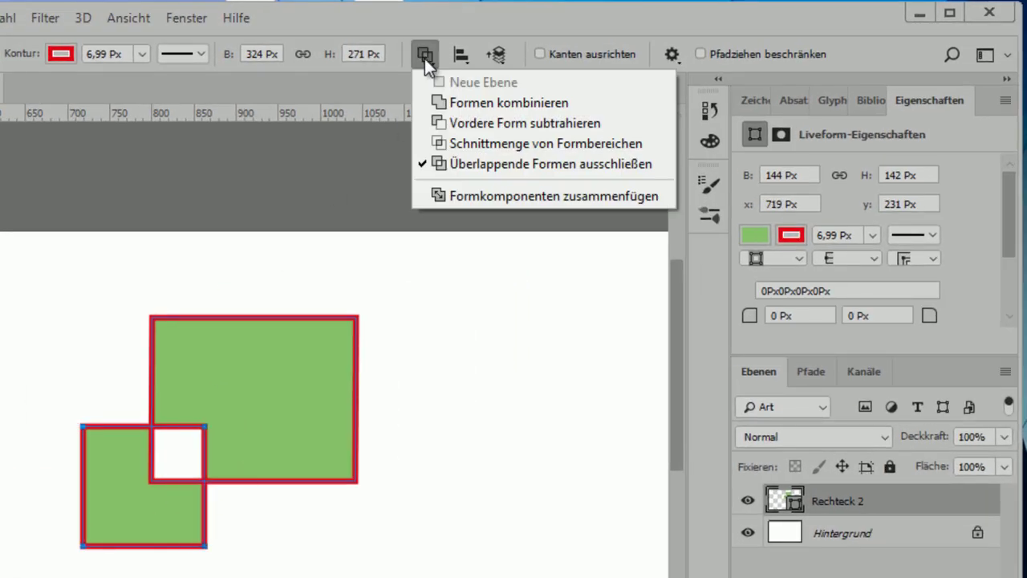
click(496, 165)
Combine the small square with the large rectangle using Formen kombinieren.
click(248, 361)
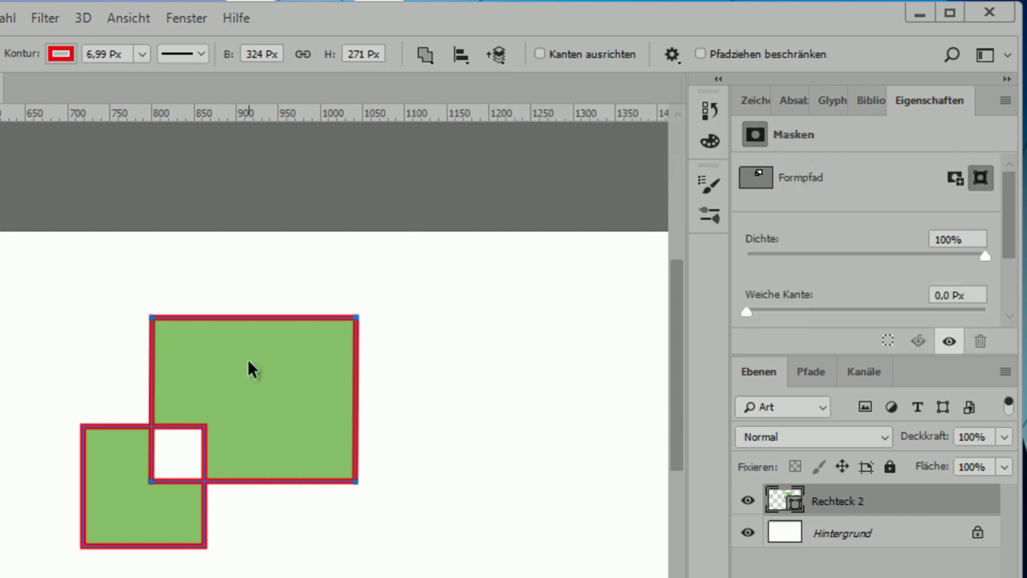
click(425, 53)
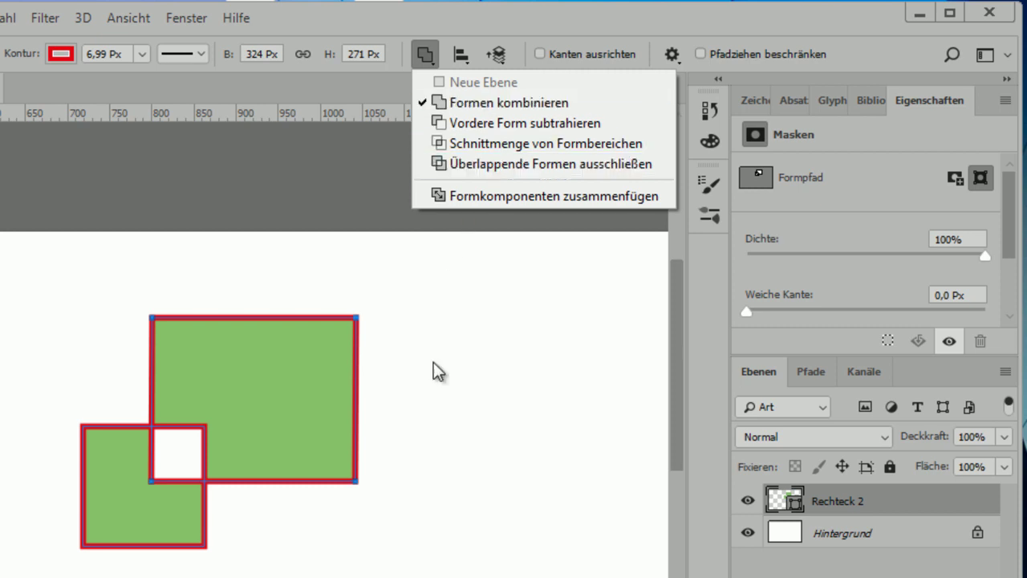
click(112, 452)
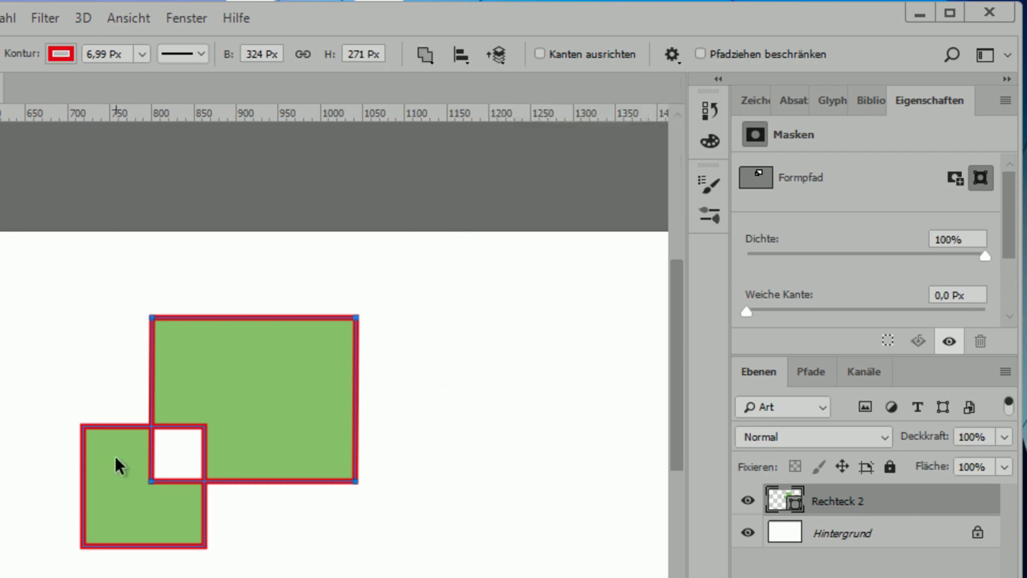
click(114, 507)
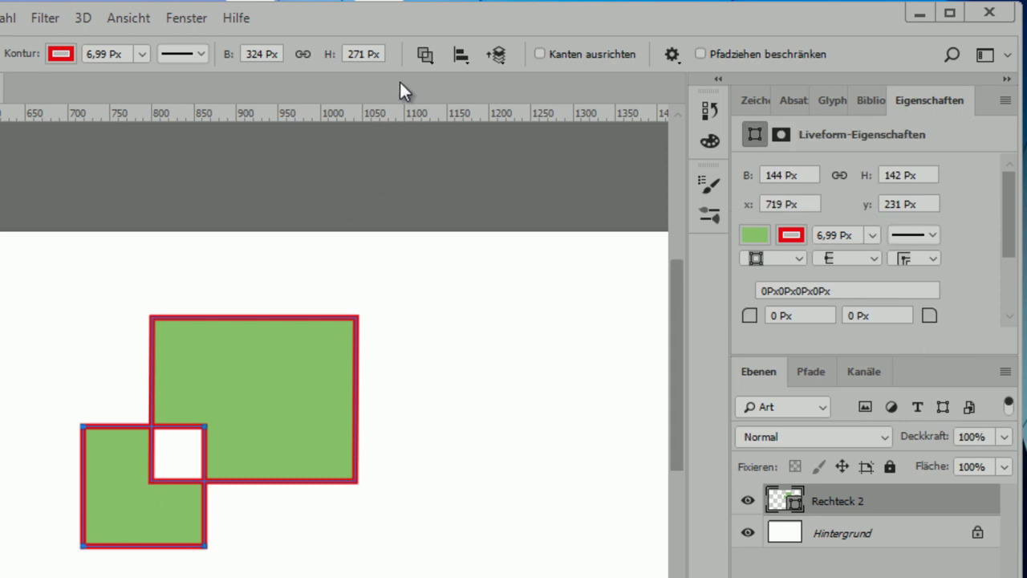
click(425, 54)
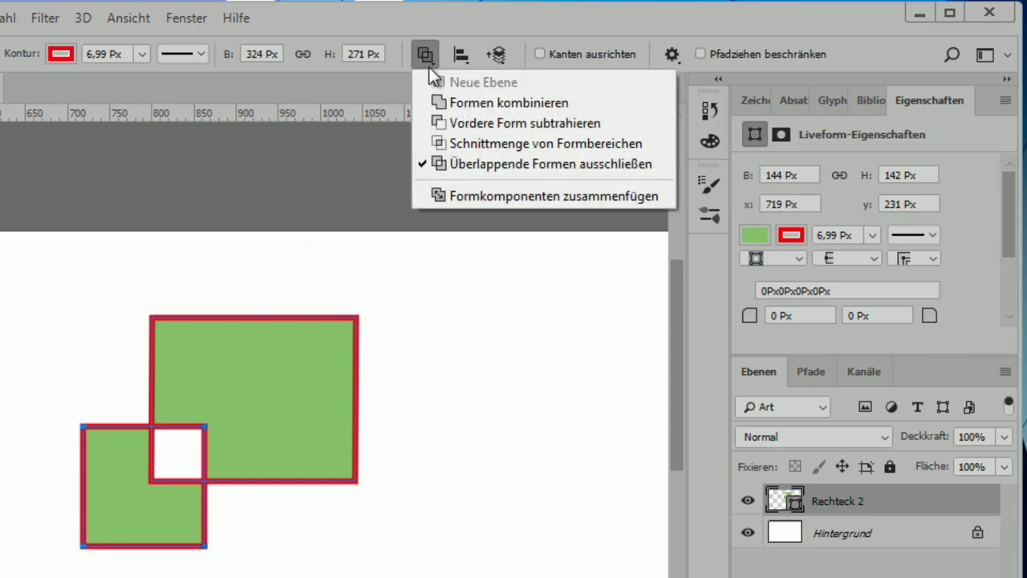
click(481, 103)
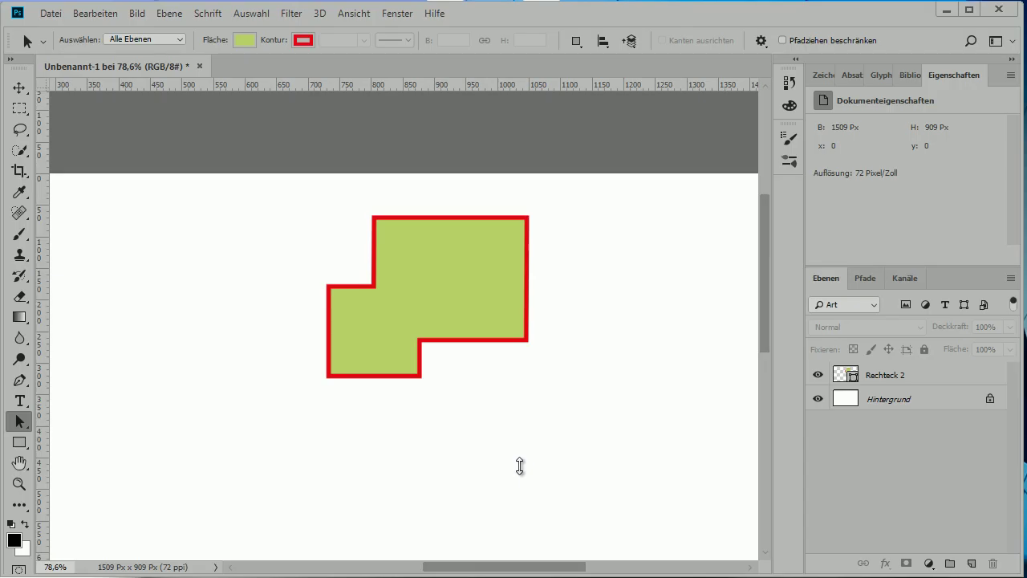
click(460, 245)
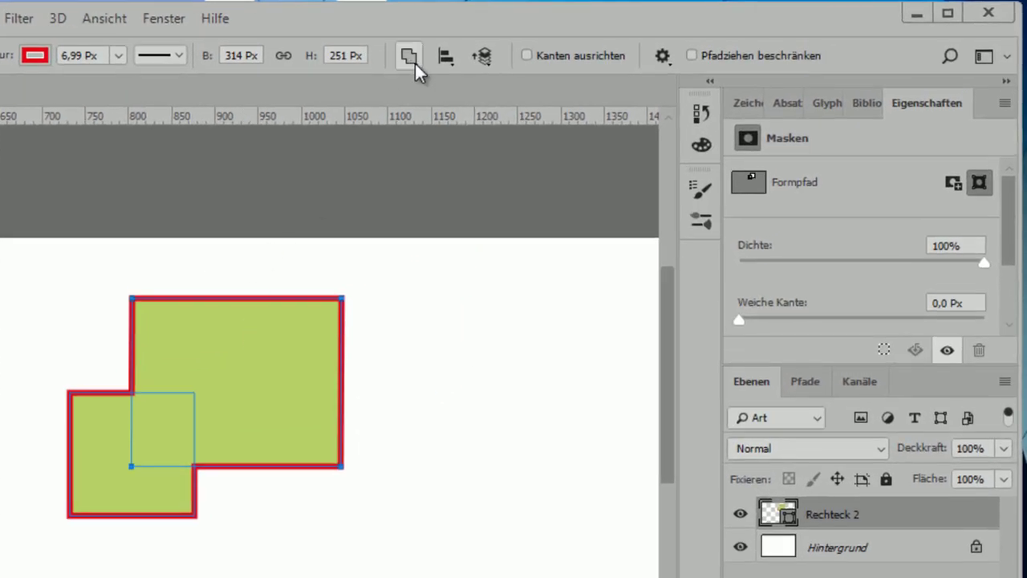
Set the large rectangle's path operation to Vordere Form subtrahieren.
click(409, 56)
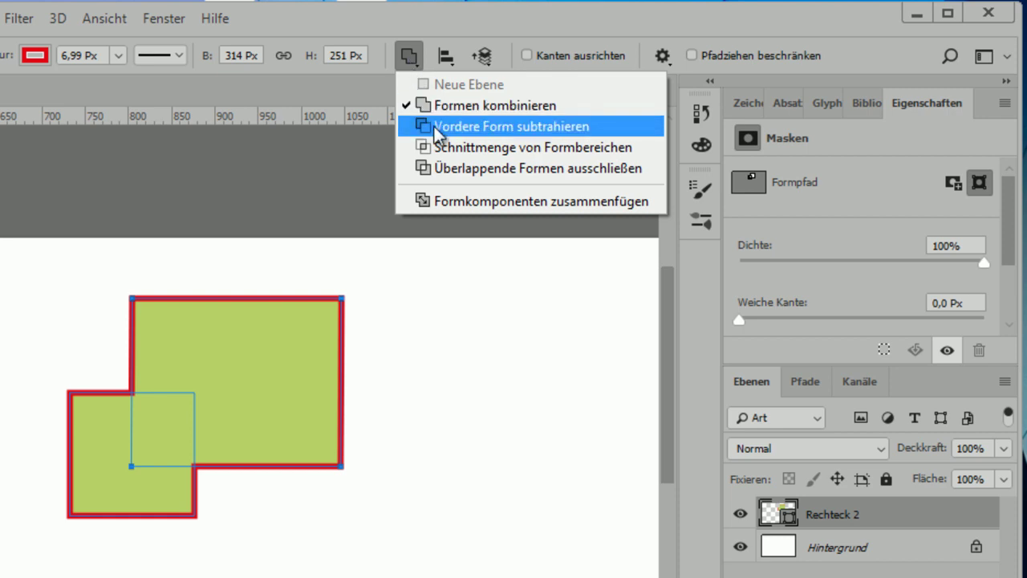
click(460, 126)
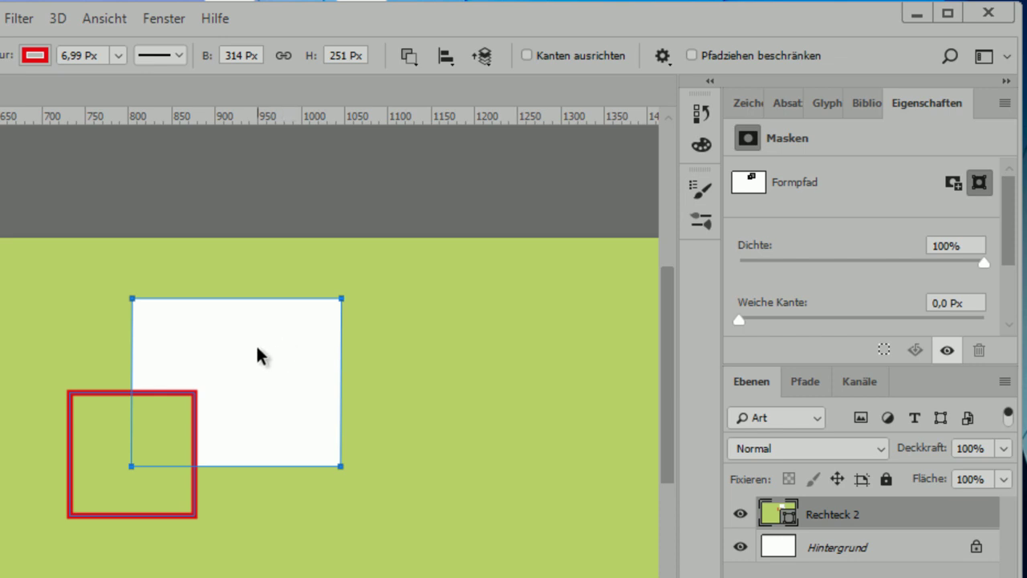
drag(241, 342, 286, 329)
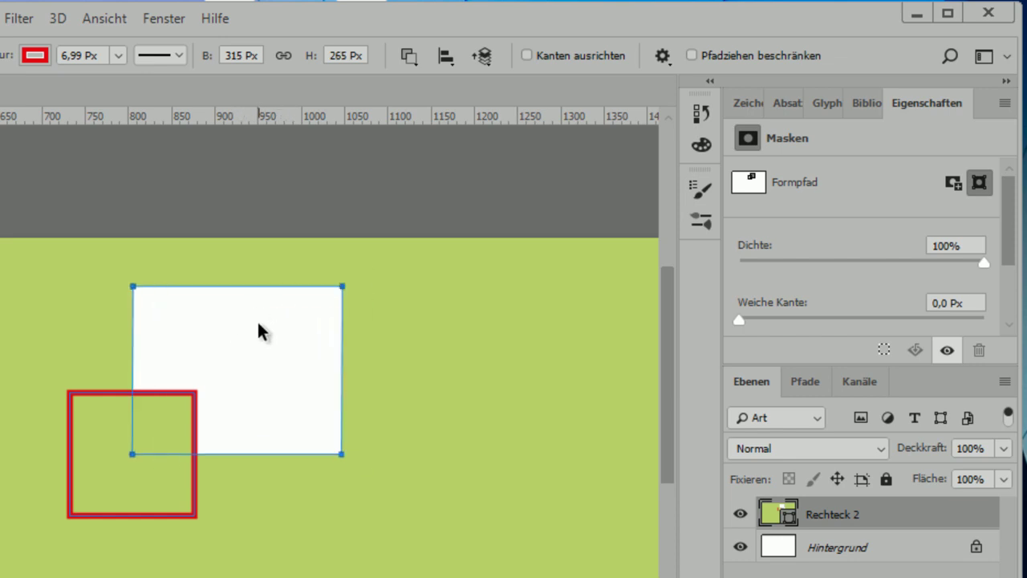
click(403, 57)
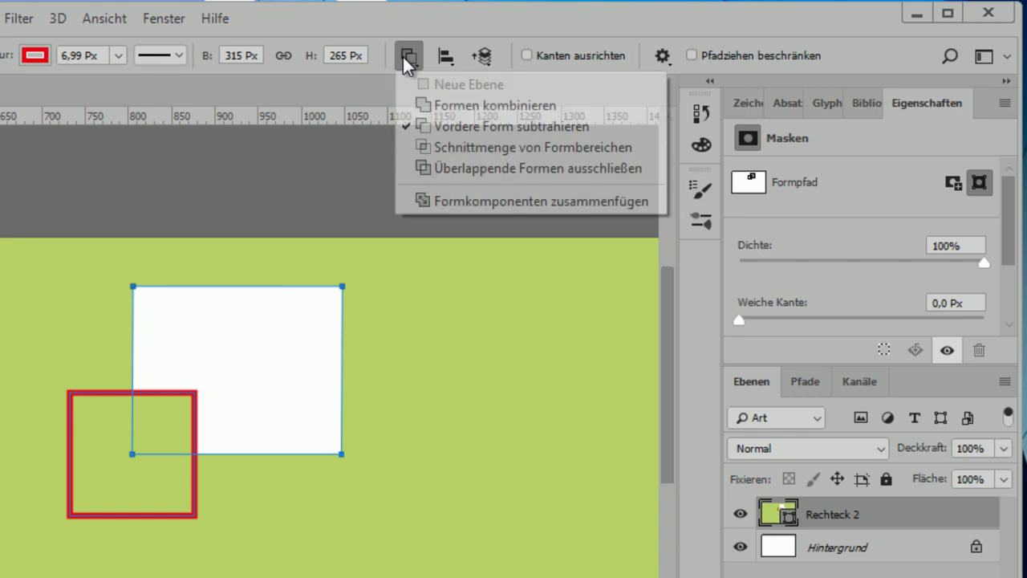
click(458, 125)
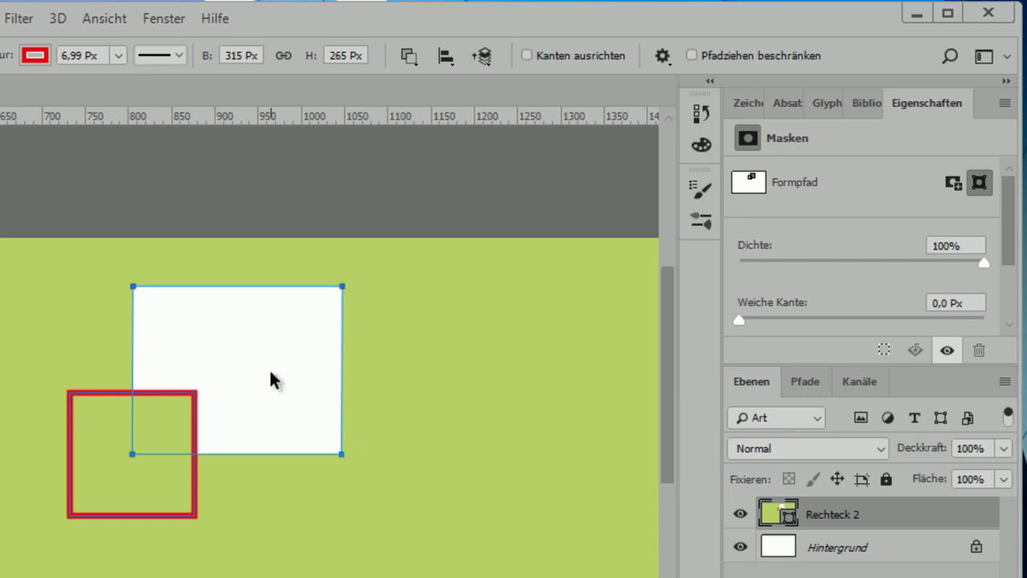
click(408, 56)
click(438, 103)
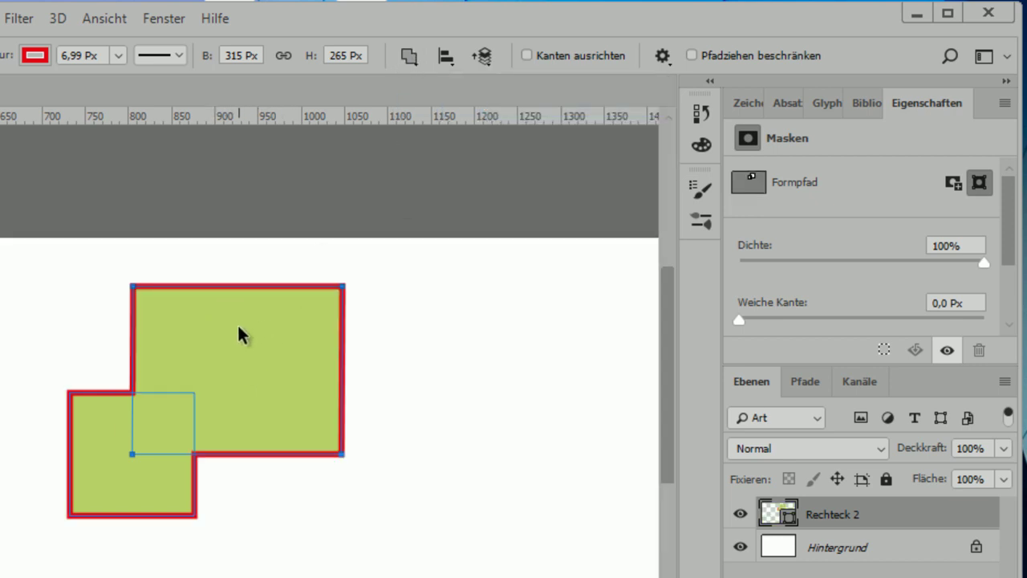
click(408, 55)
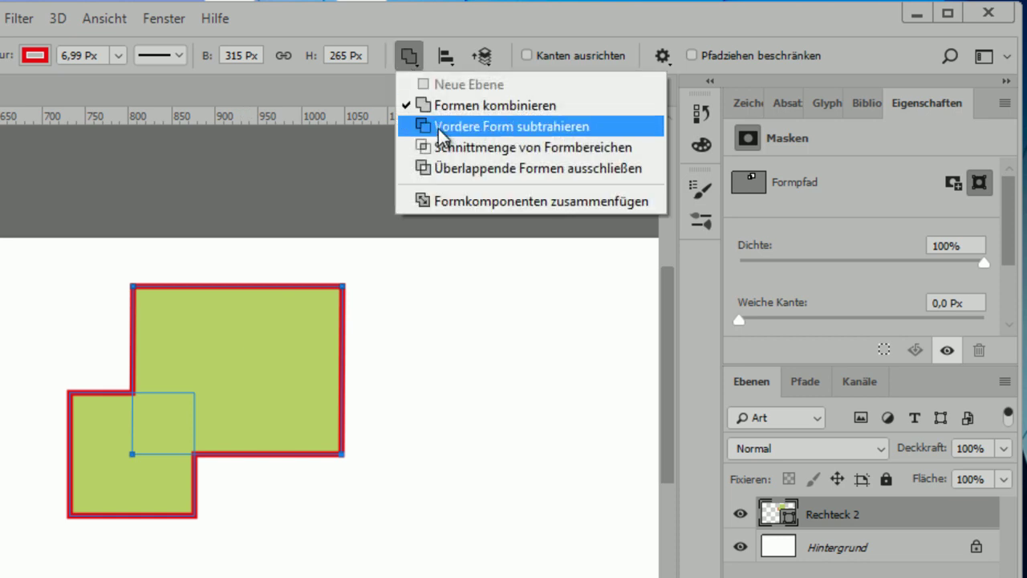
click(440, 130)
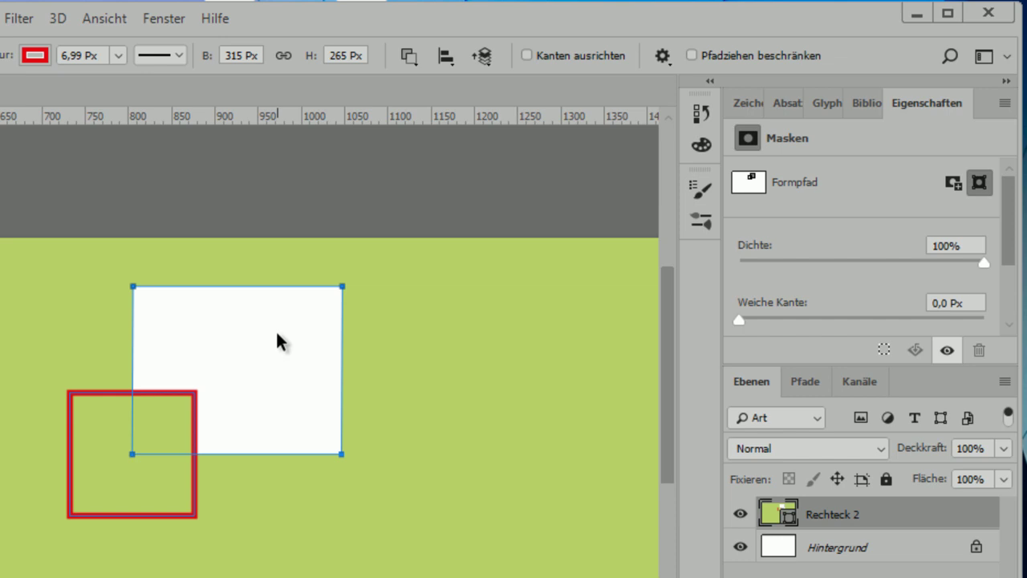
drag(272, 332, 275, 340)
drag(257, 324, 255, 317)
Bring the subtracting rectangle to the front and shift it left to thin the green L.
click(487, 55)
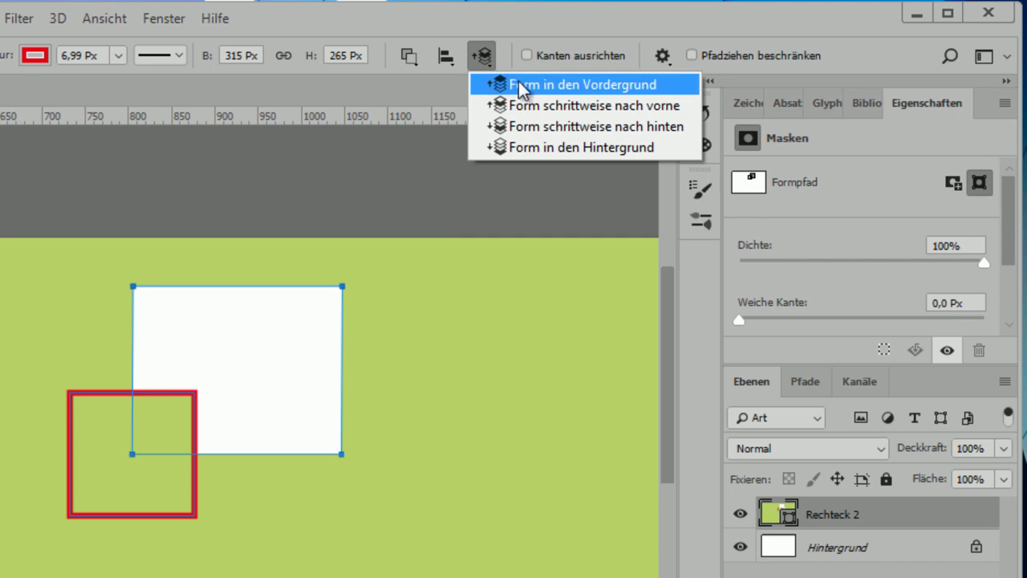
click(519, 83)
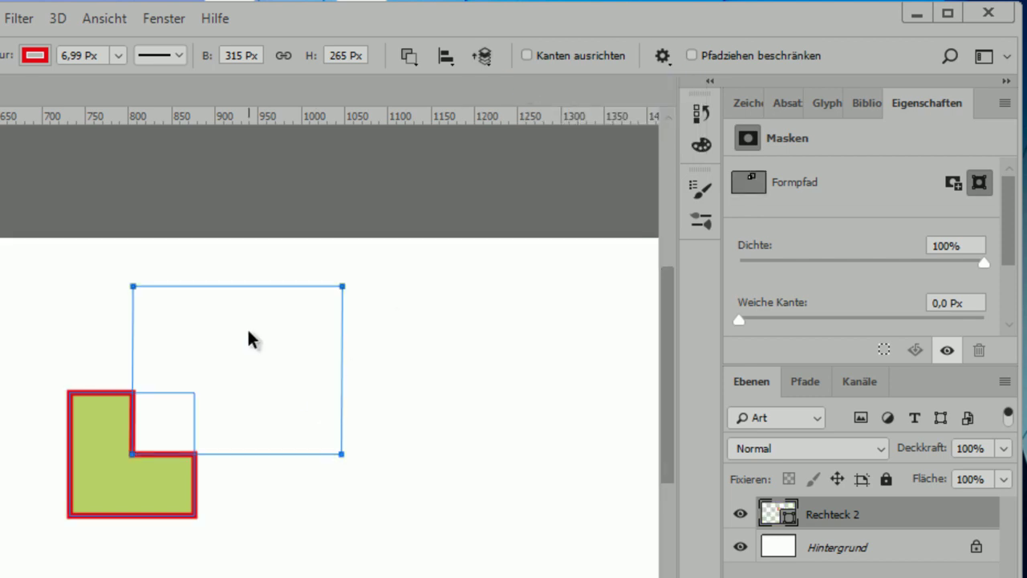
mouse_move(235, 325)
mouse_down()
mouse_move(213, 307)
mouse_move(218, 329)
mouse_up()
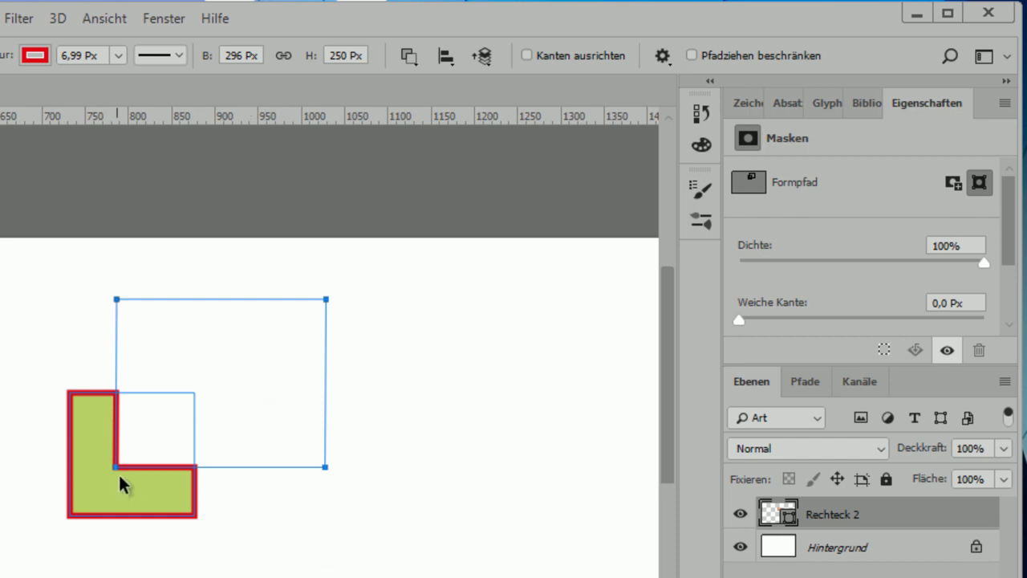
drag(250, 337, 229, 374)
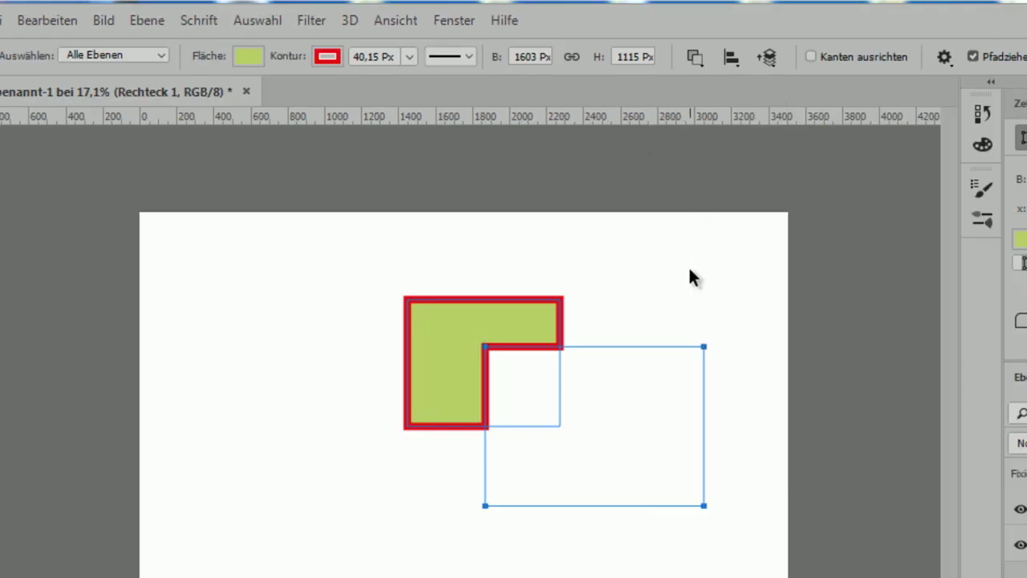
Pull the rectangles apart and align both by Obere Kanten and Linke Kanten.
click(450, 334)
drag(442, 339, 346, 360)
click(618, 403)
shift+click(466, 378)
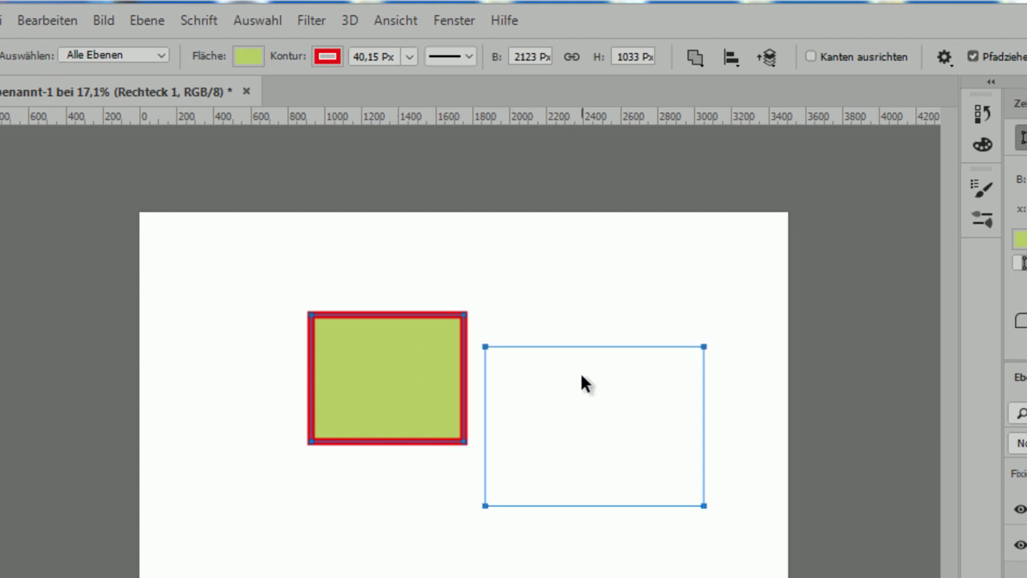
click(732, 57)
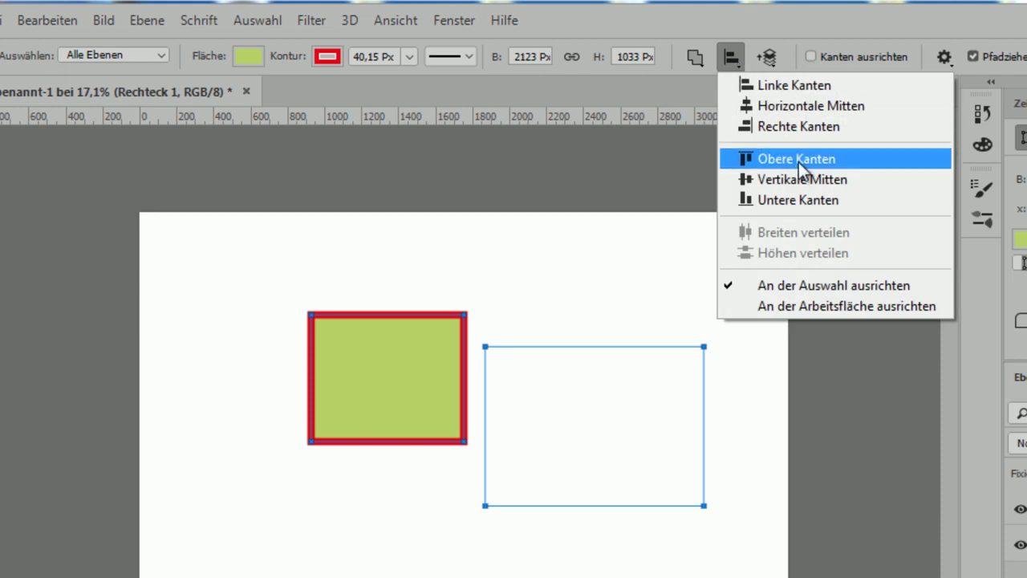
click(799, 160)
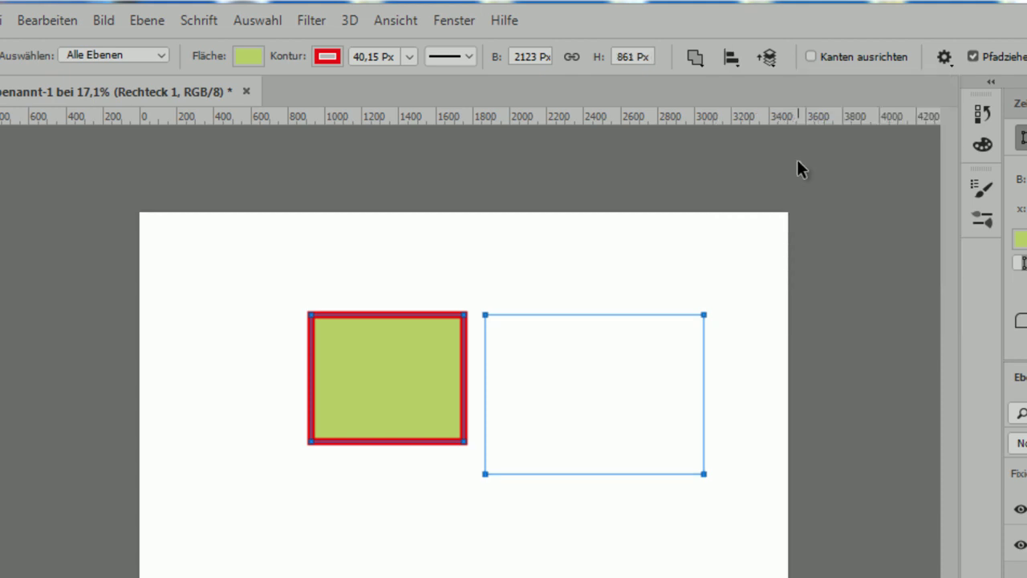
click(732, 58)
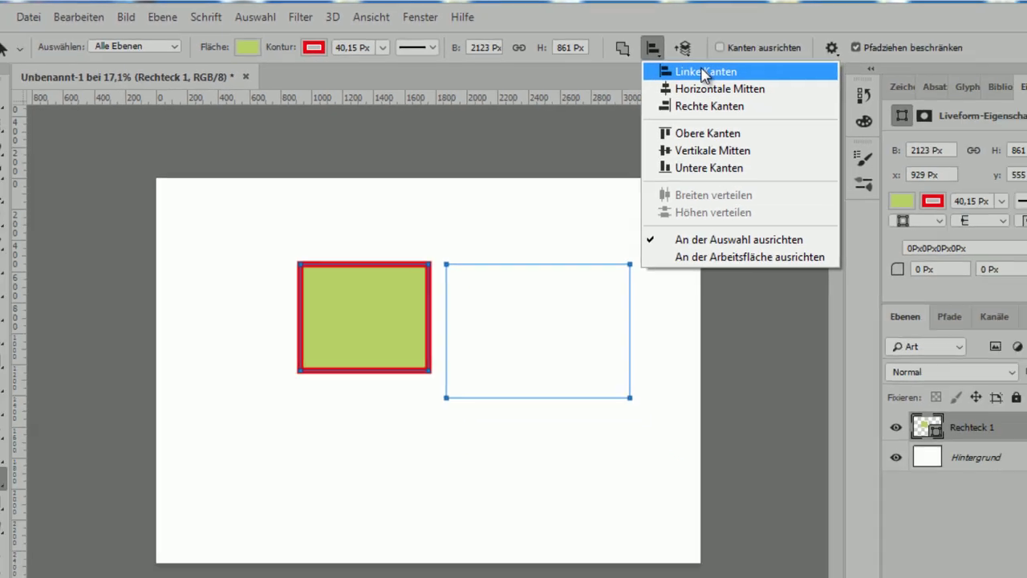
click(704, 72)
Place the empty rectangle so it touches the green box's lower-right corner.
click(520, 321)
click(411, 281)
mouse_move(421, 297)
mouse_down()
mouse_move(427, 379)
mouse_move(430, 341)
mouse_move(408, 323)
mouse_up()
mouse_move(371, 357)
mouse_down()
mouse_move(424, 382)
mouse_move(477, 309)
mouse_move(514, 307)
mouse_up()
drag(488, 218, 461, 346)
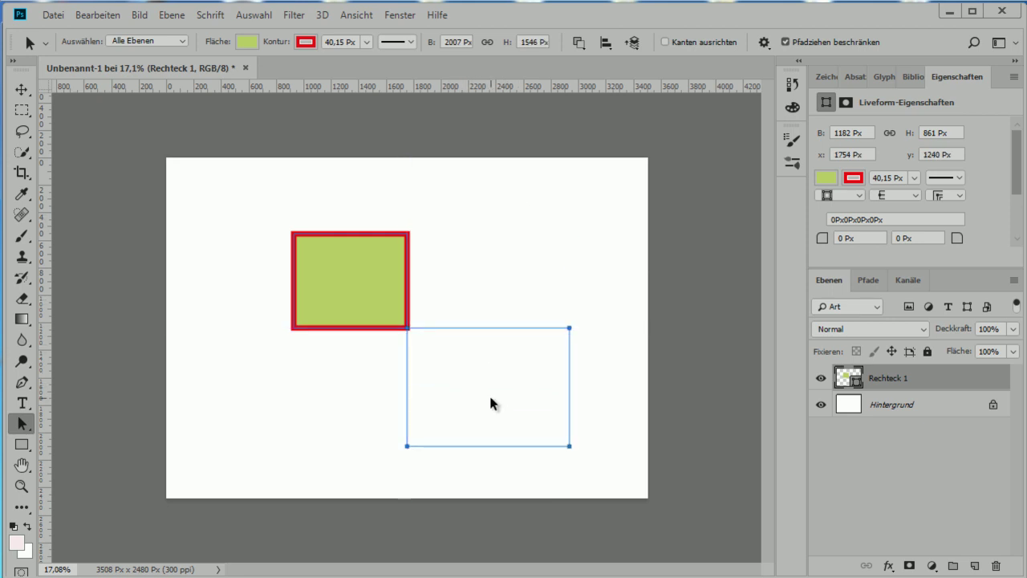
Set the rectangle to Formen kombinieren and overlap it with the green box.
click(579, 41)
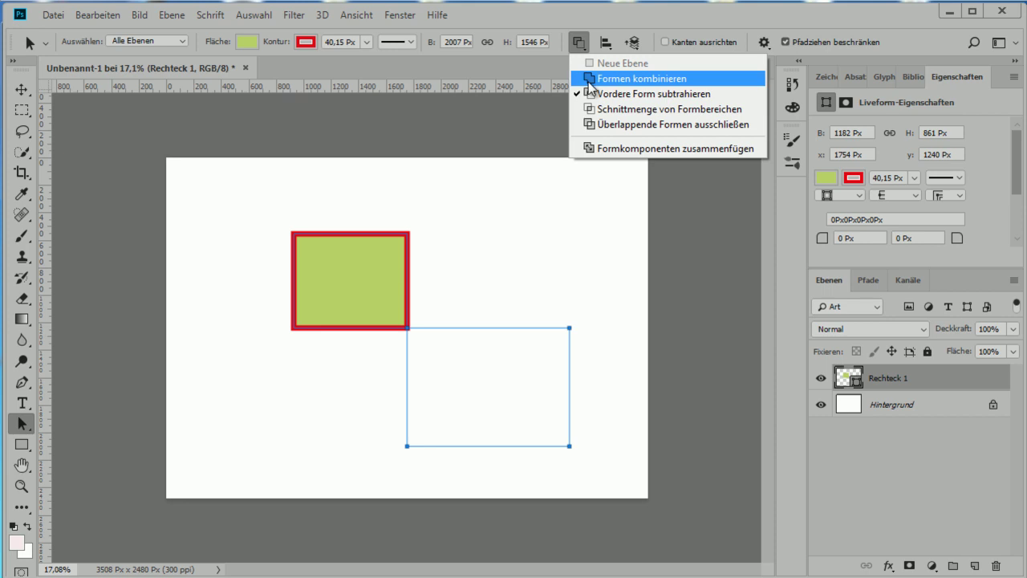
click(642, 78)
drag(448, 405, 446, 259)
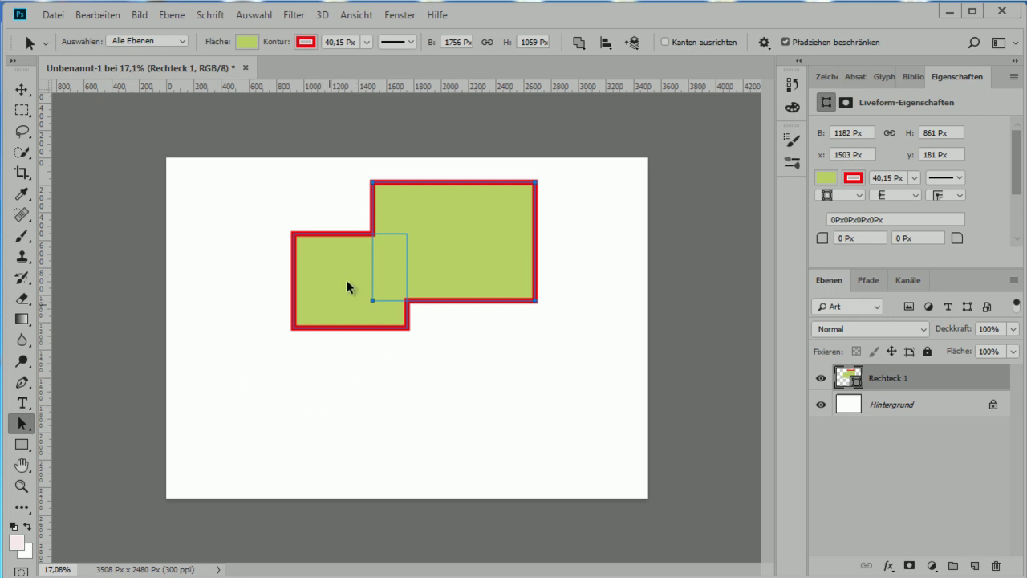
drag(301, 284, 285, 325)
drag(458, 241, 440, 262)
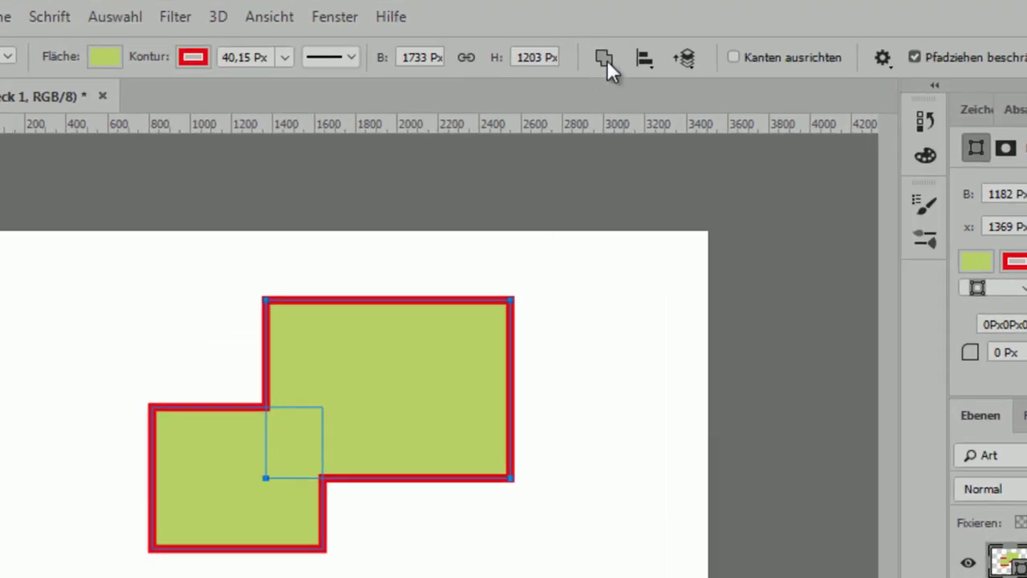
Merge the shape components into one regular path, then reposition the merged shape.
click(579, 43)
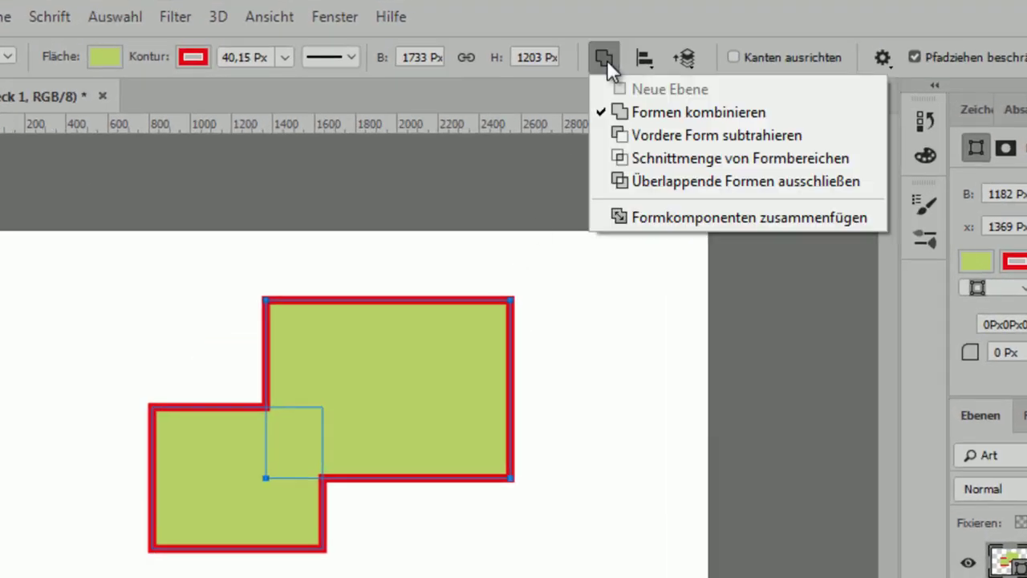
click(681, 211)
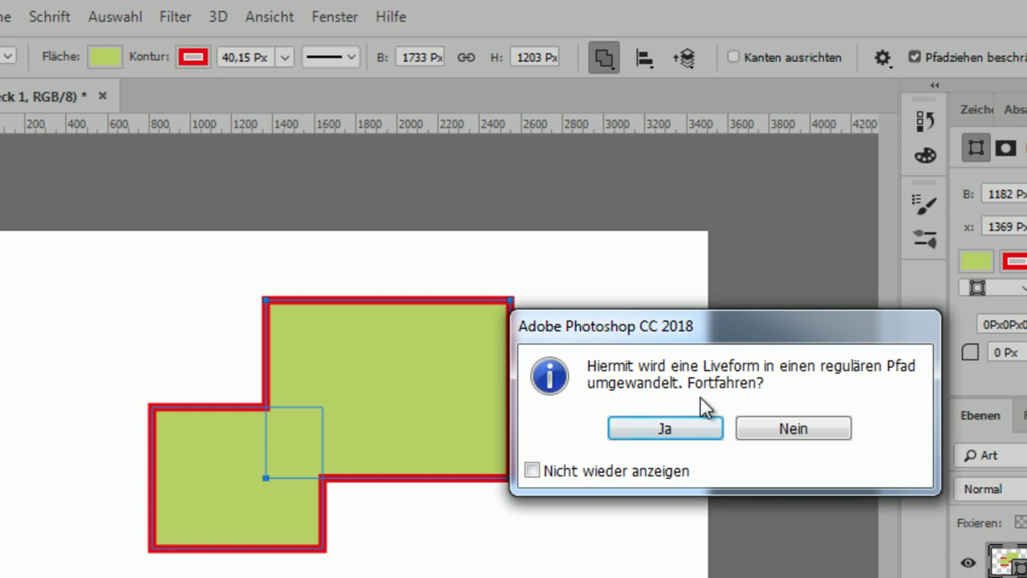
click(666, 429)
mouse_move(436, 381)
mouse_down()
mouse_move(441, 490)
mouse_move(502, 377)
mouse_up()
drag(458, 413, 443, 362)
drag(350, 417, 363, 433)
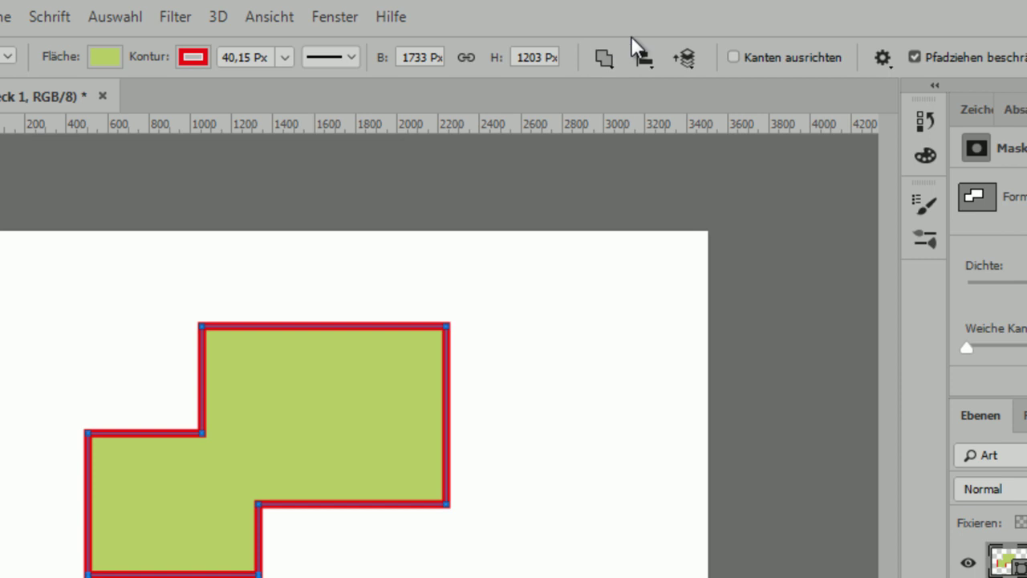
Move the stepped green shape about 175 px up and 23 px right.
click(602, 63)
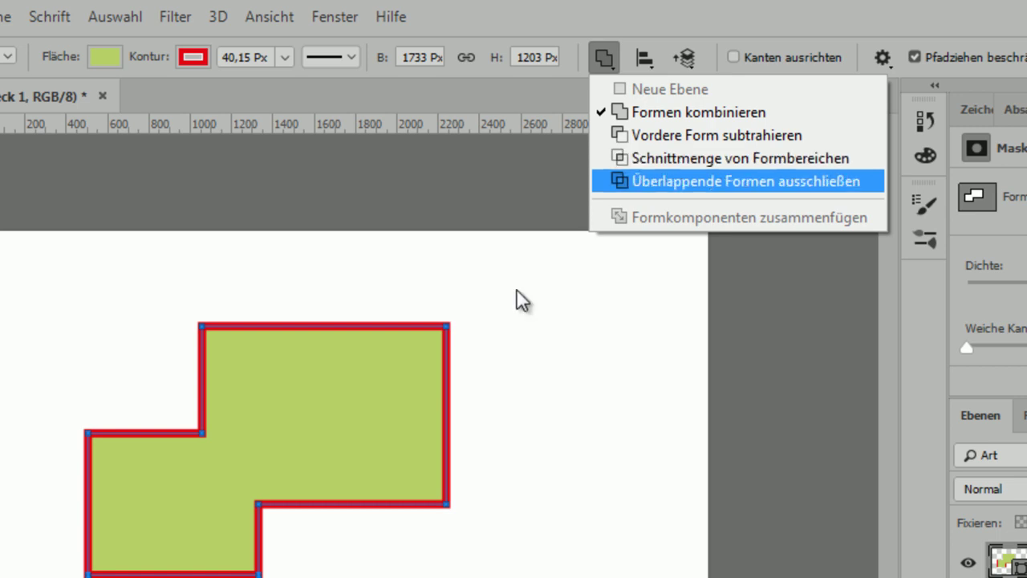
click(355, 390)
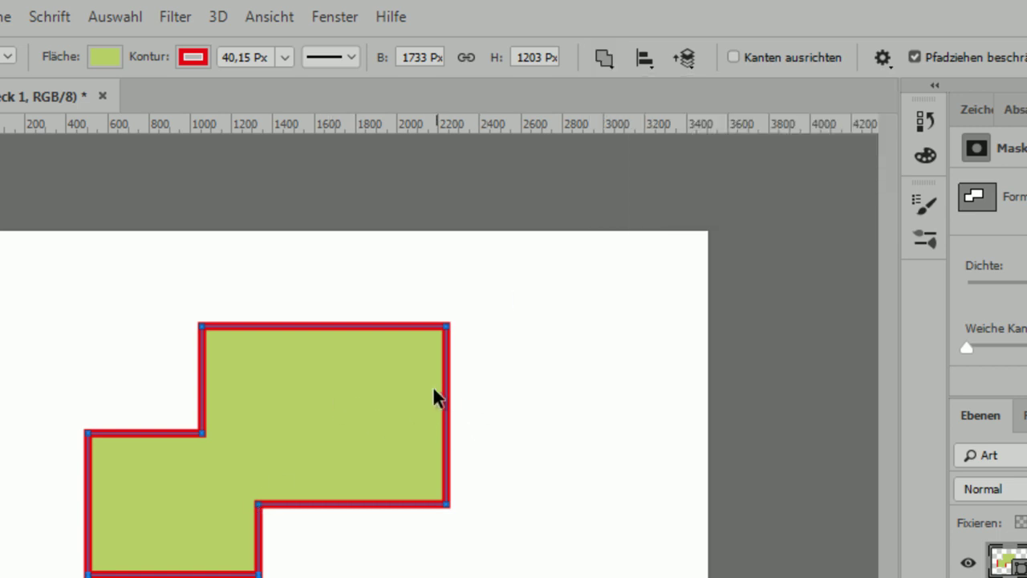
mouse_move(345, 367)
mouse_down()
mouse_move(353, 394)
mouse_move(398, 384)
mouse_up()
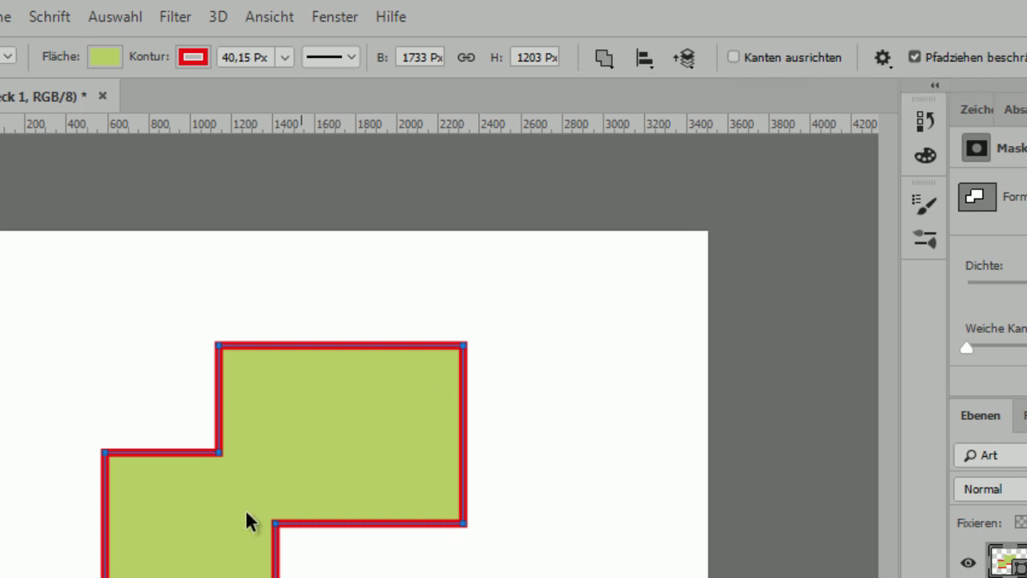
drag(289, 432, 244, 359)
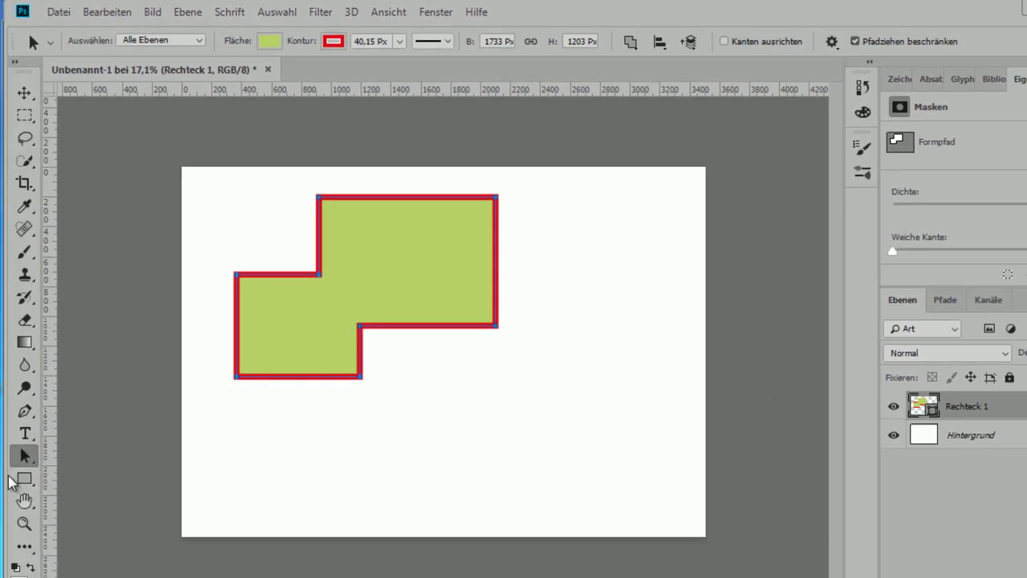
Draw a large rounded rectangle, then a smaller rounded square with 50 px corner radius.
click(25, 480)
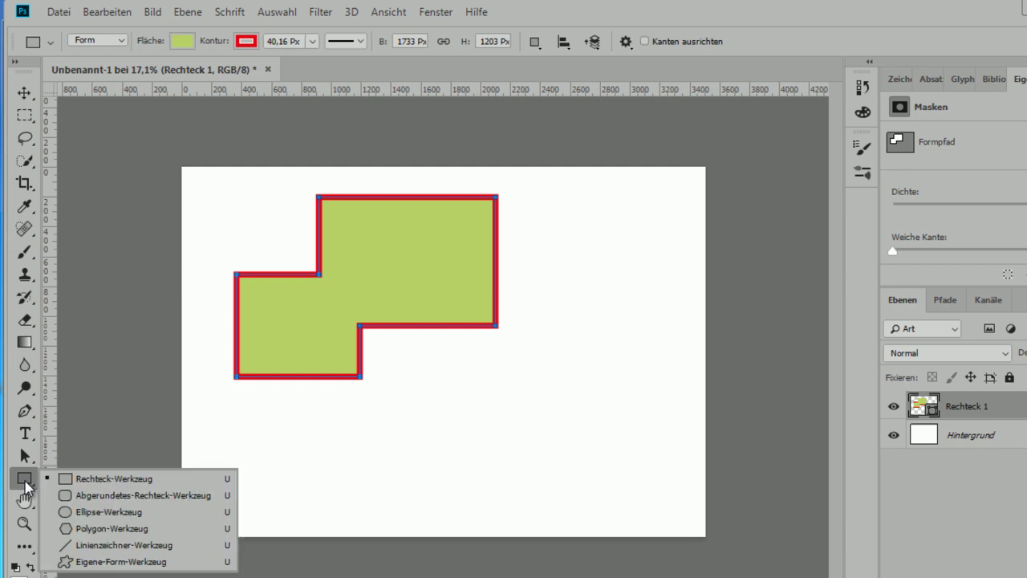
click(105, 496)
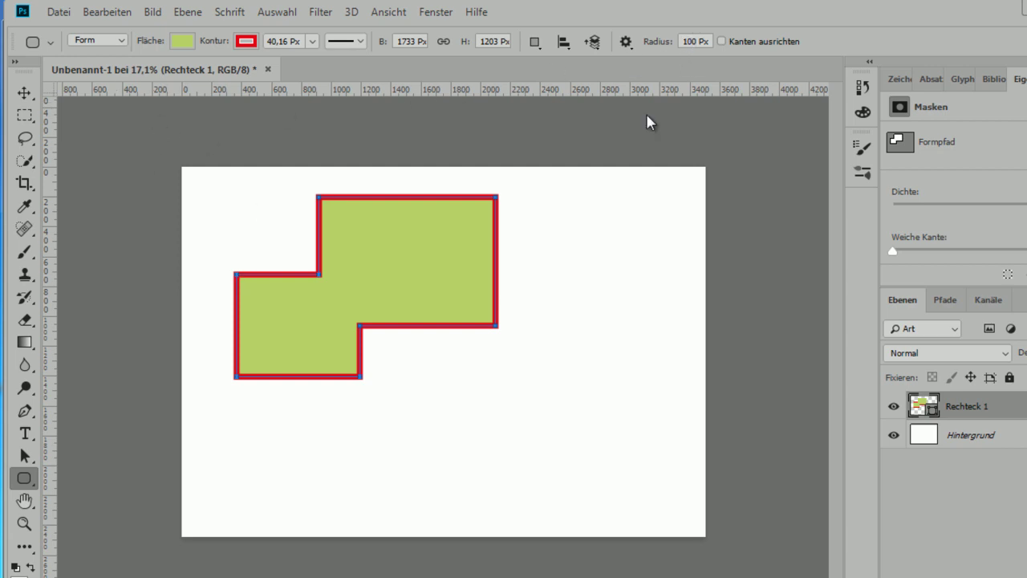
drag(476, 351, 659, 488)
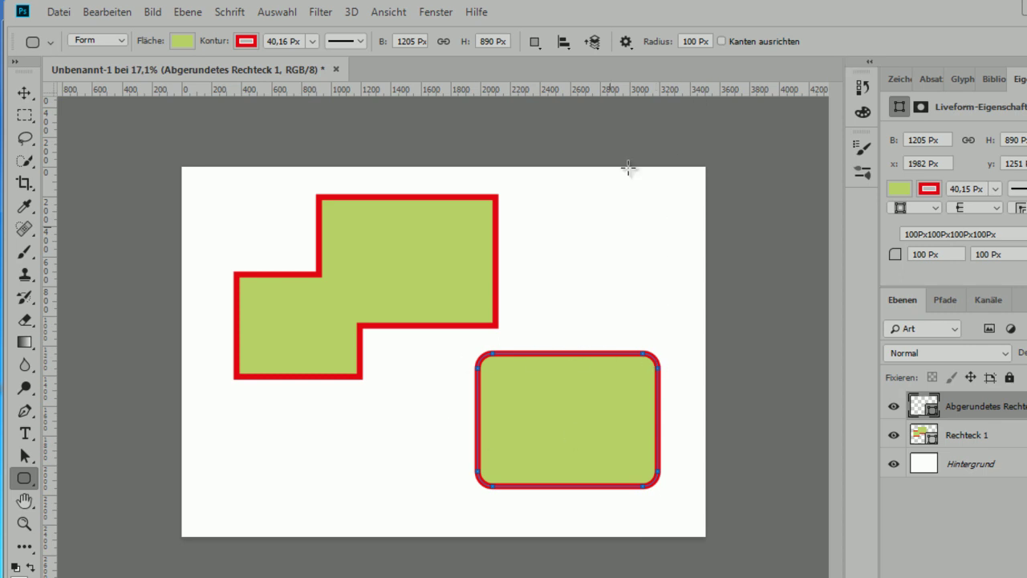
click(696, 41)
text(5)
key(Return)
drag(563, 195, 652, 275)
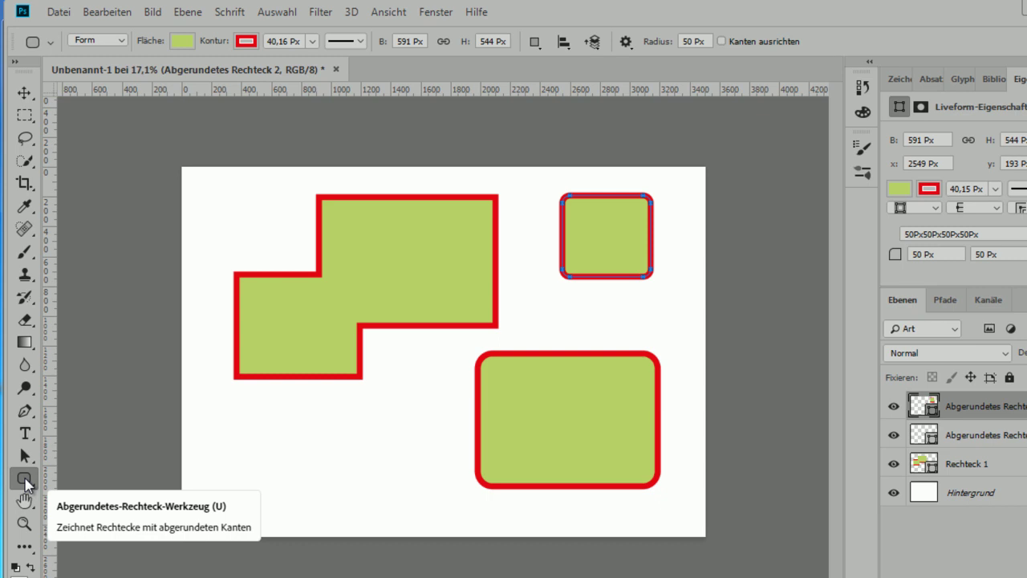
Draw a green circle below the stepped shape with the Ellipse tool.
right_click(22, 482)
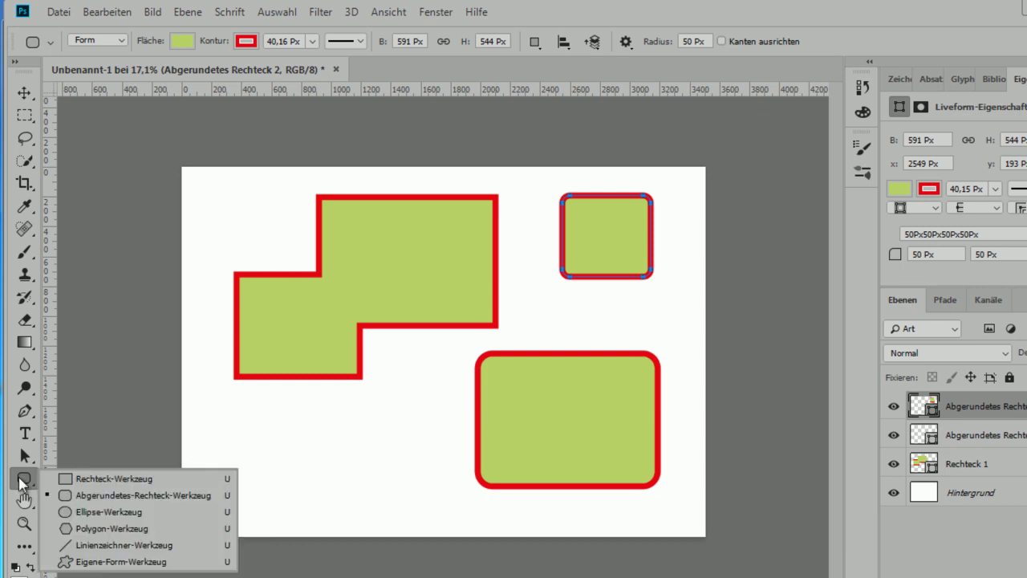
click(103, 512)
mouse_move(386, 382)
mouse_down()
mouse_move(427, 442)
mouse_move(453, 445)
mouse_up()
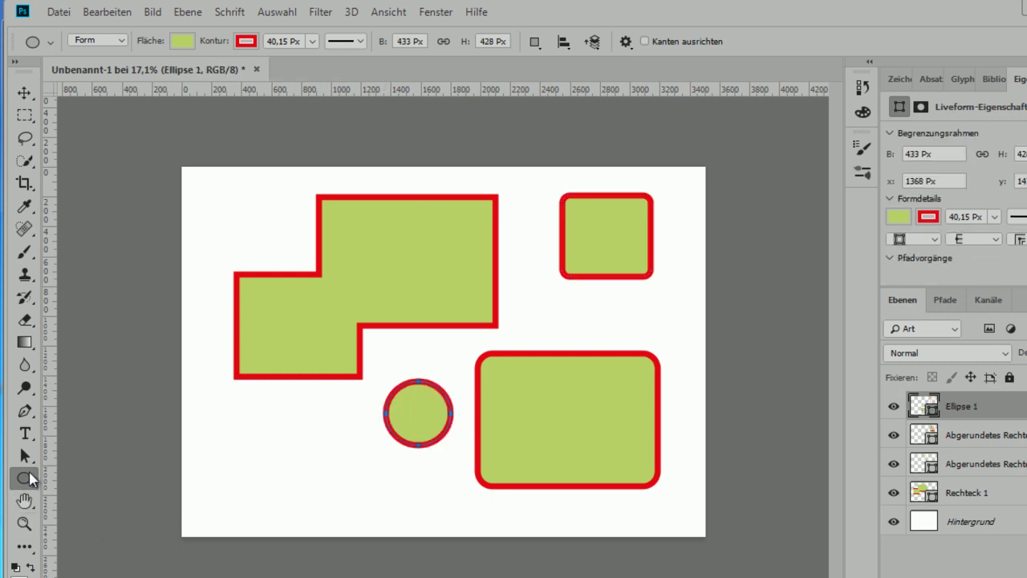
Select all the shape layers together and delete them.
right_click(24, 478)
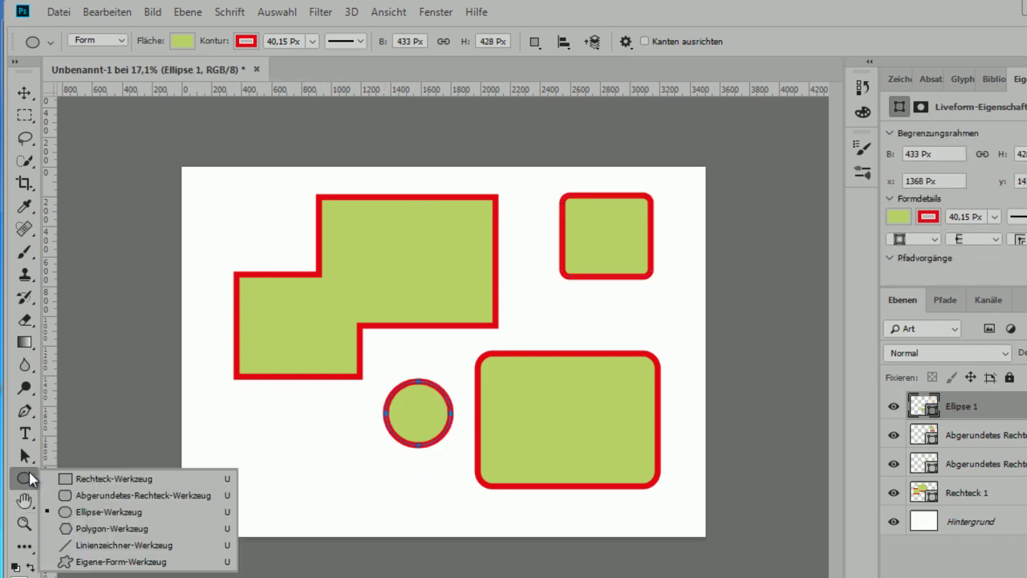
click(98, 529)
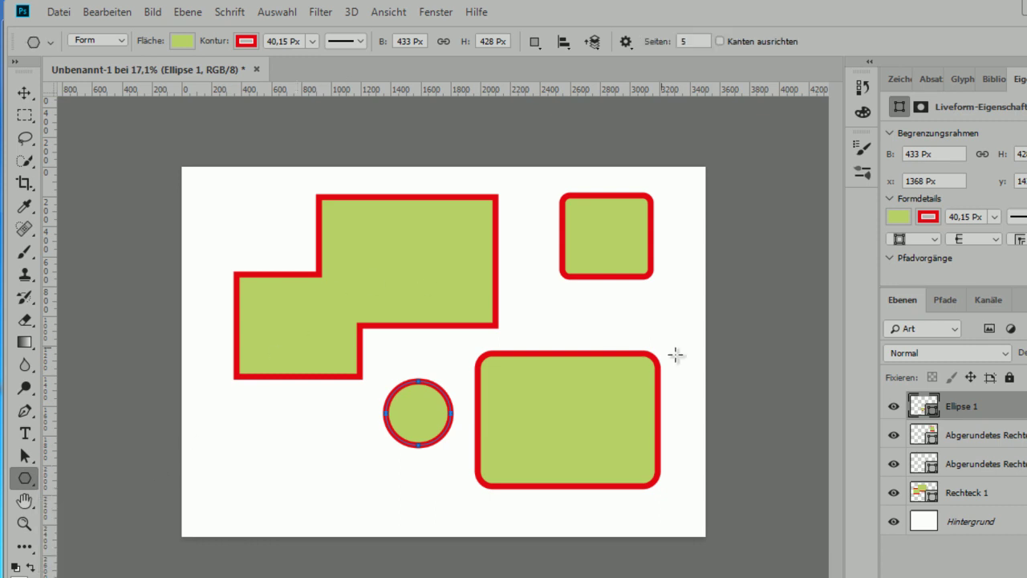
shift+click(968, 492)
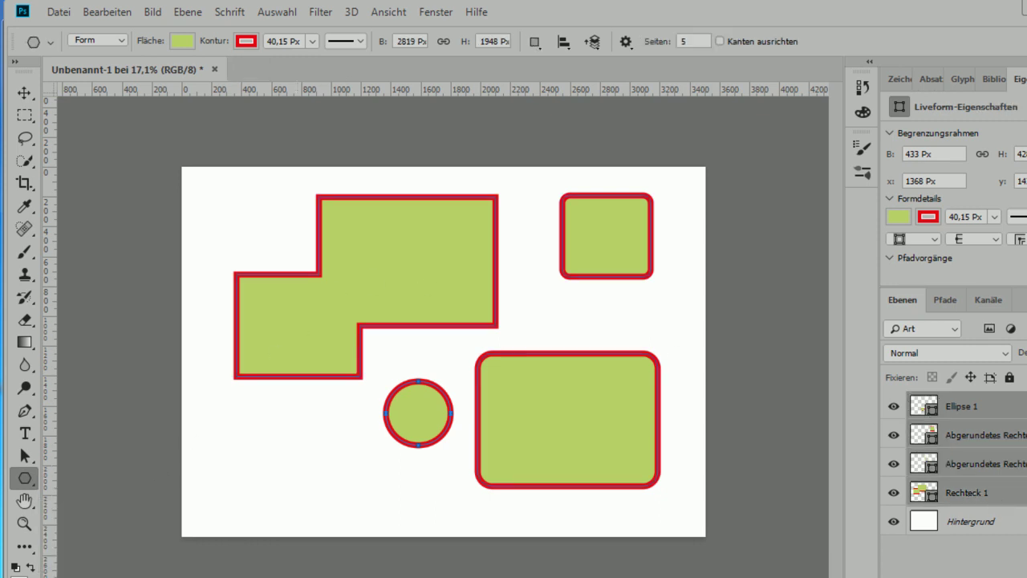
key(Delete)
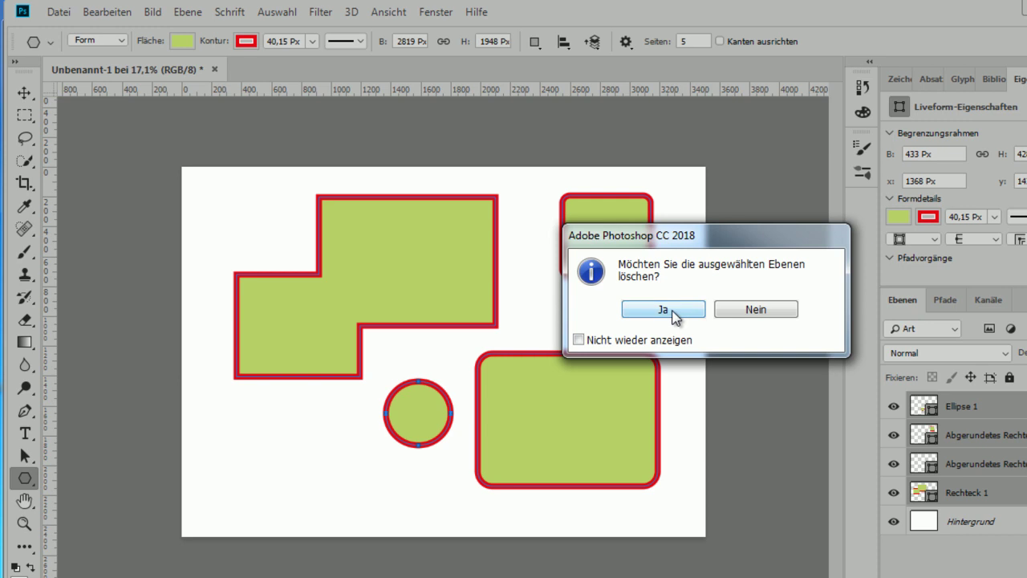
Confirm the layer deletion and draw an orange pentagon on the blank canvas.
click(663, 309)
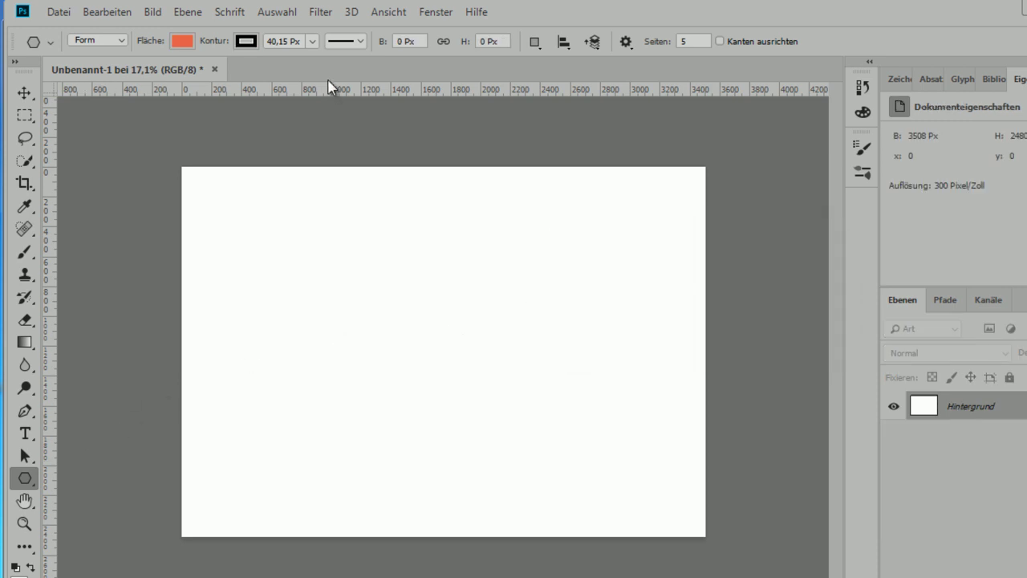
drag(311, 257, 329, 321)
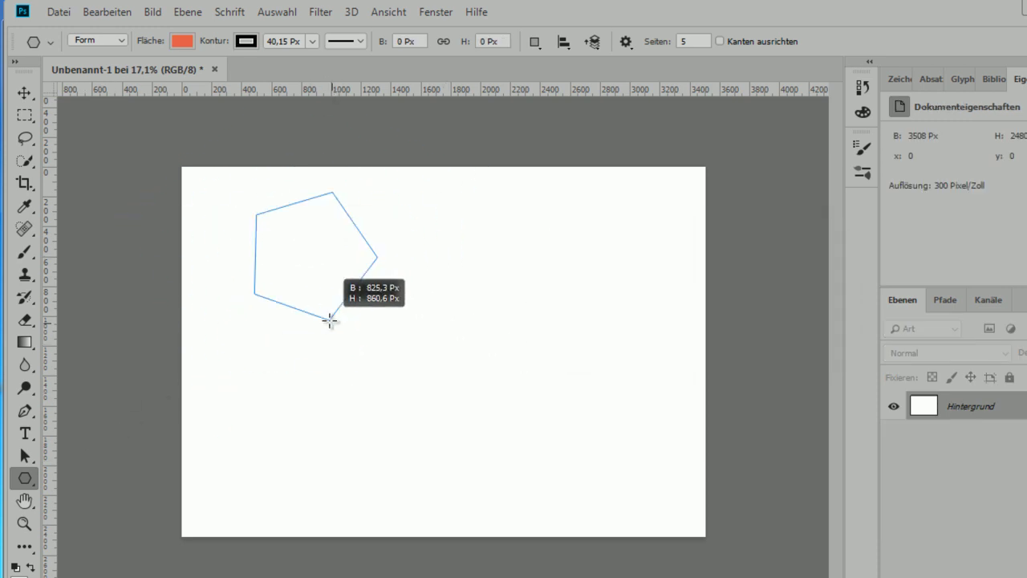
mouse_move(330, 320)
mouse_down()
mouse_move(315, 337)
mouse_move(329, 343)
mouse_up()
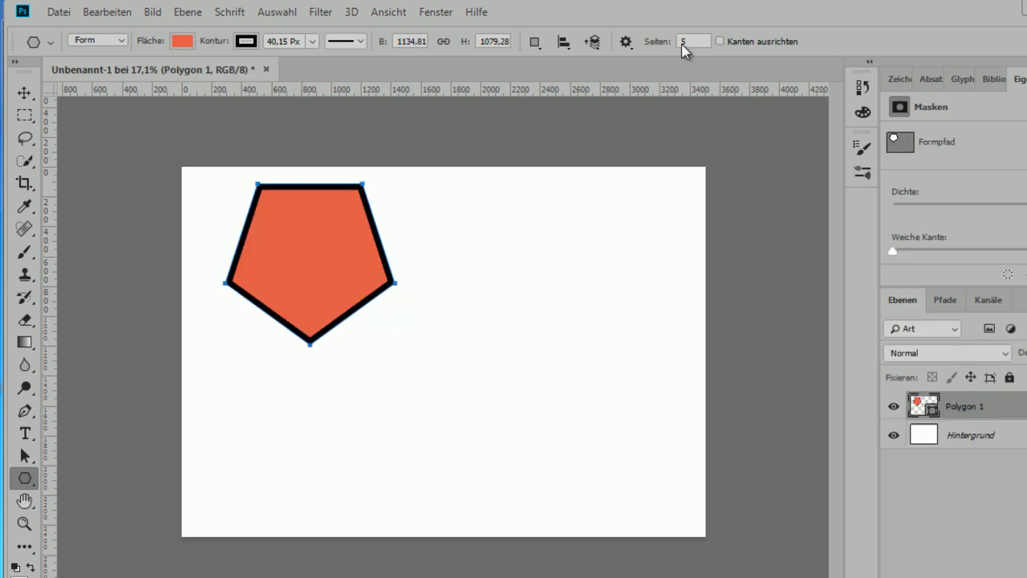
click(699, 41)
click(626, 43)
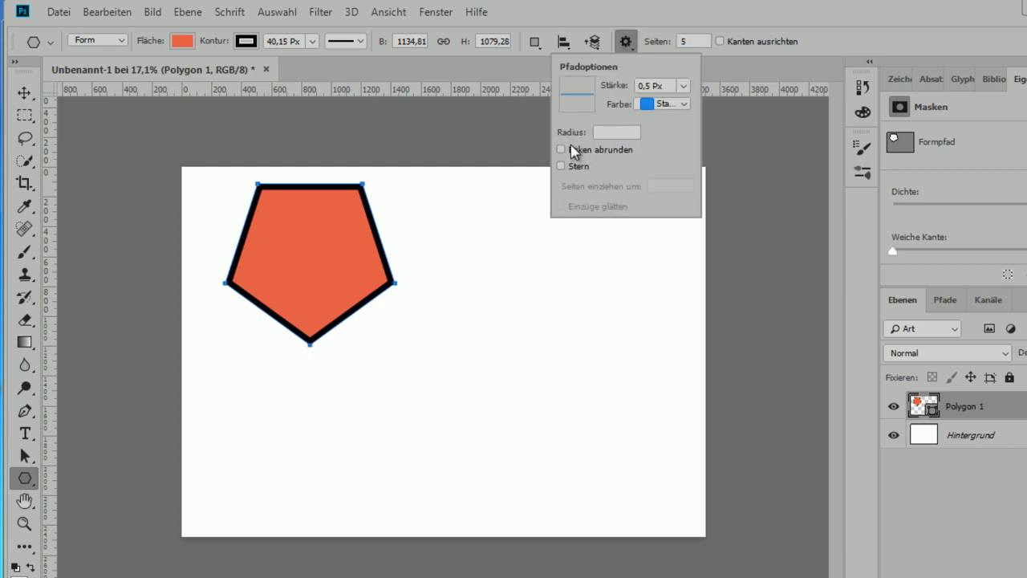
Draw two round-cornered polygons beside the pentagon, one from exact size settings.
drag(475, 258, 530, 321)
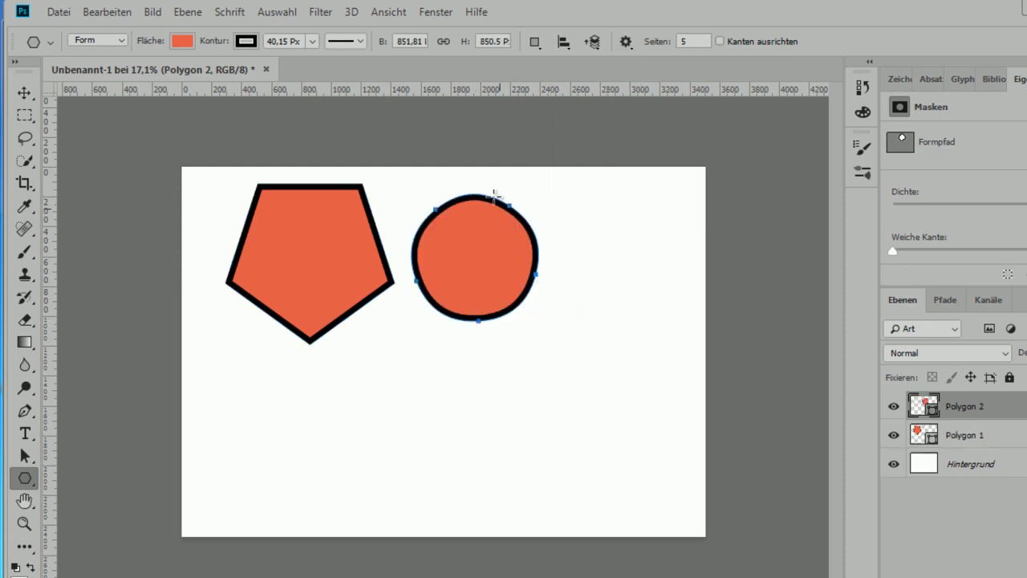
click(624, 50)
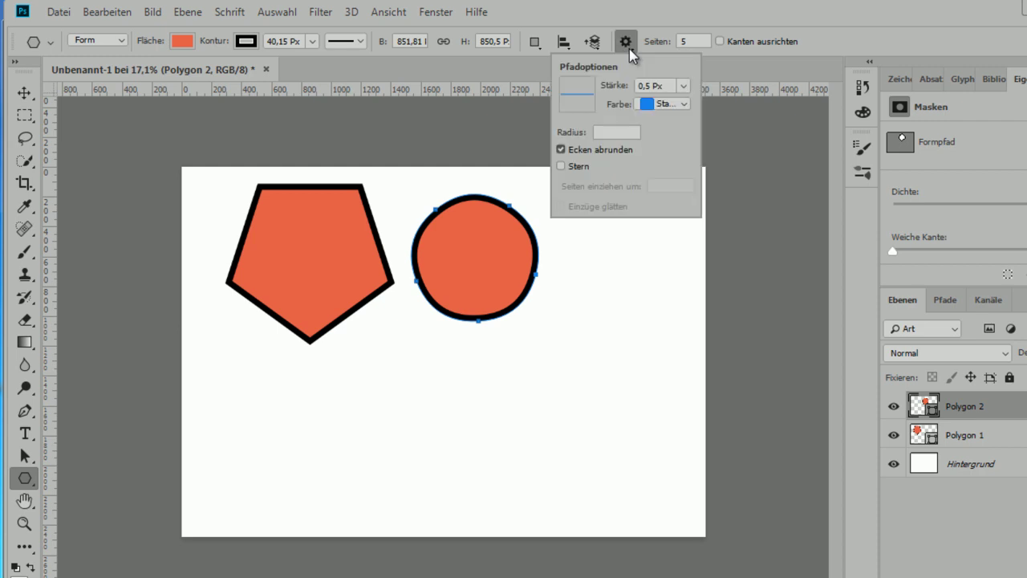
double_click(601, 132)
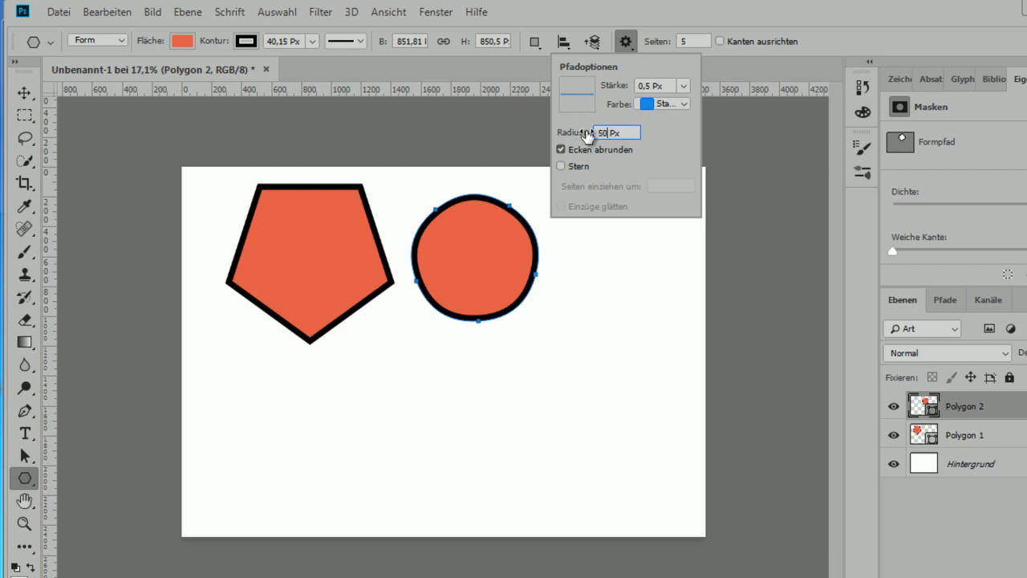
click(564, 344)
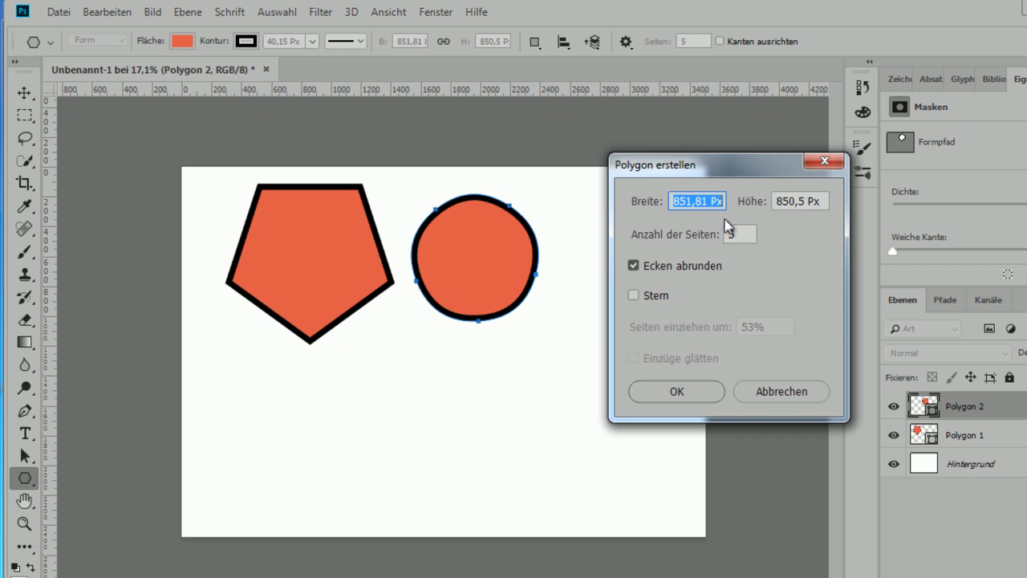
click(678, 394)
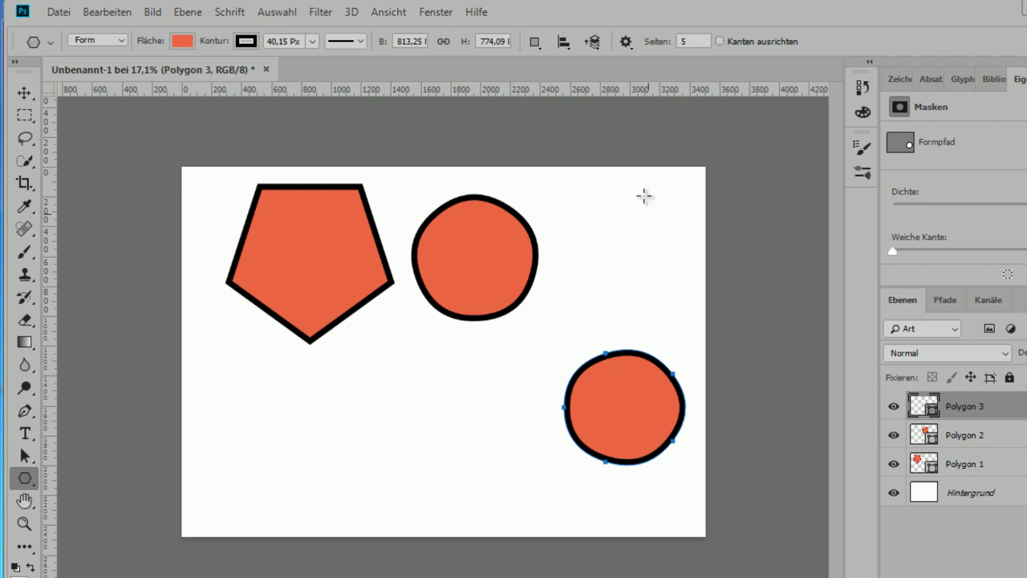
click(626, 42)
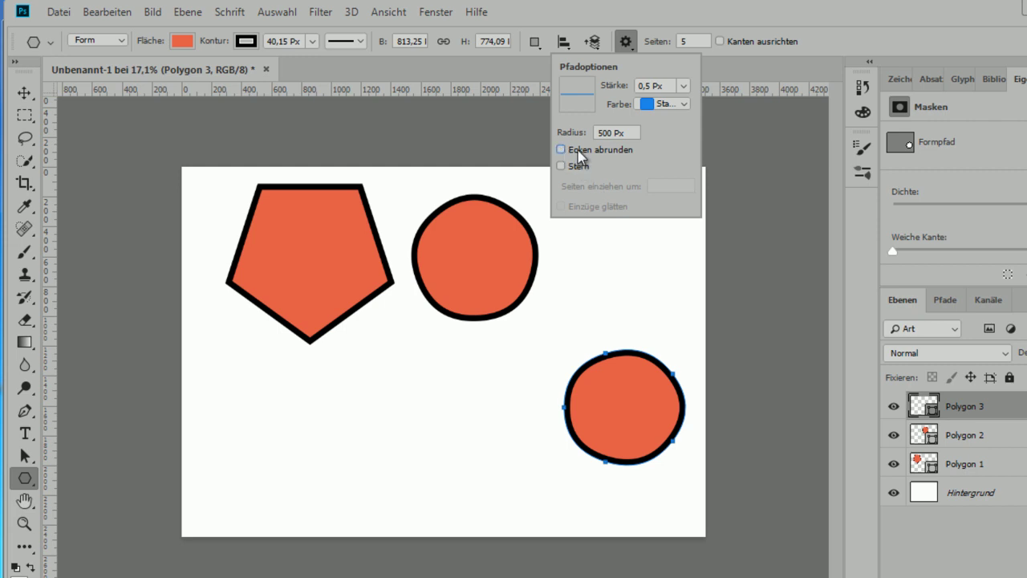
Draw a five-pointed star, then a thin-pointed star with 40% indent.
click(561, 166)
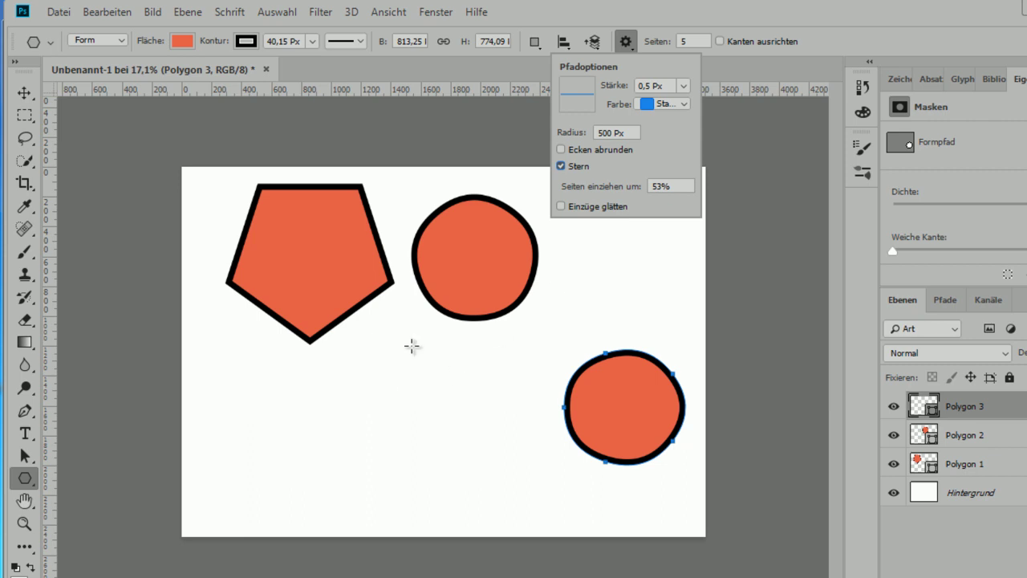
drag(399, 349, 427, 395)
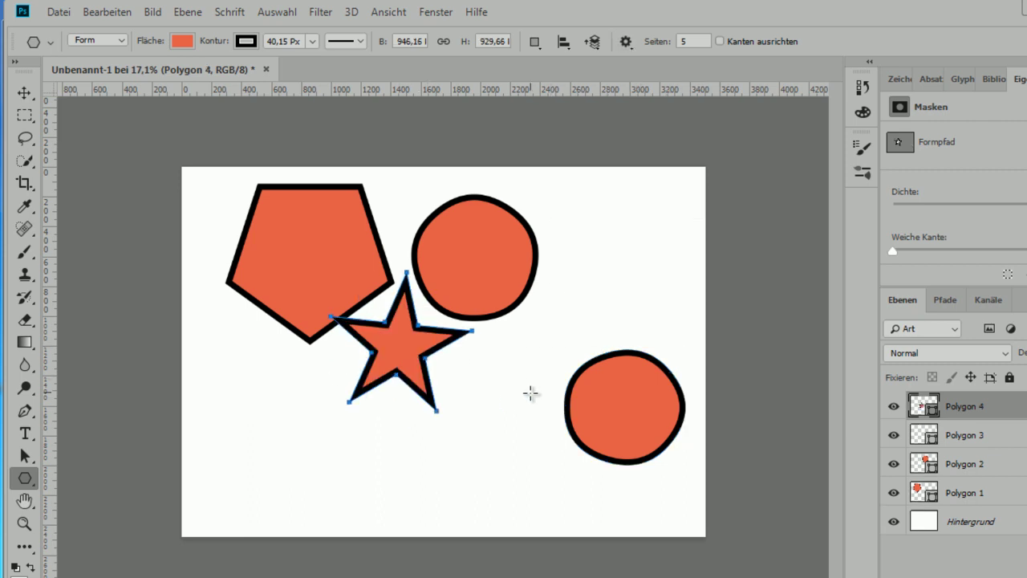
click(628, 42)
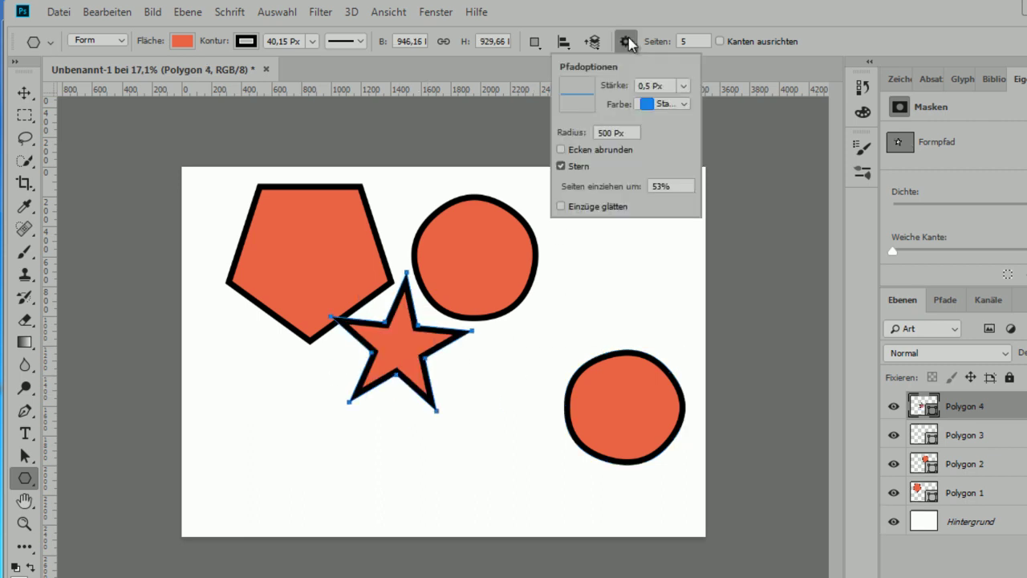
click(662, 186)
drag(662, 187, 607, 174)
text(40)
key(Return)
drag(586, 256, 616, 323)
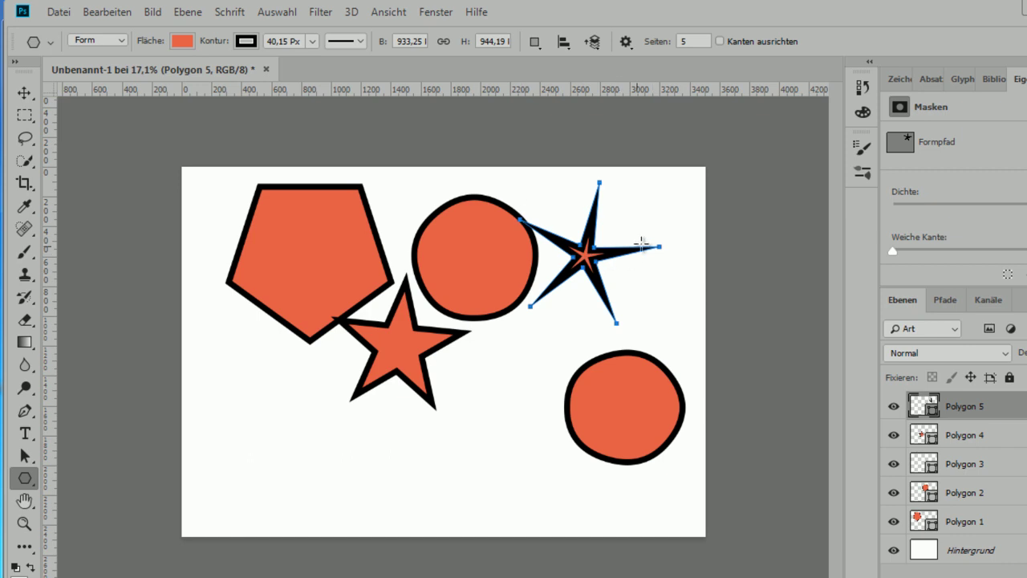
Set a 40% indent with rounded corners and draw a soft rounded star.
click(626, 42)
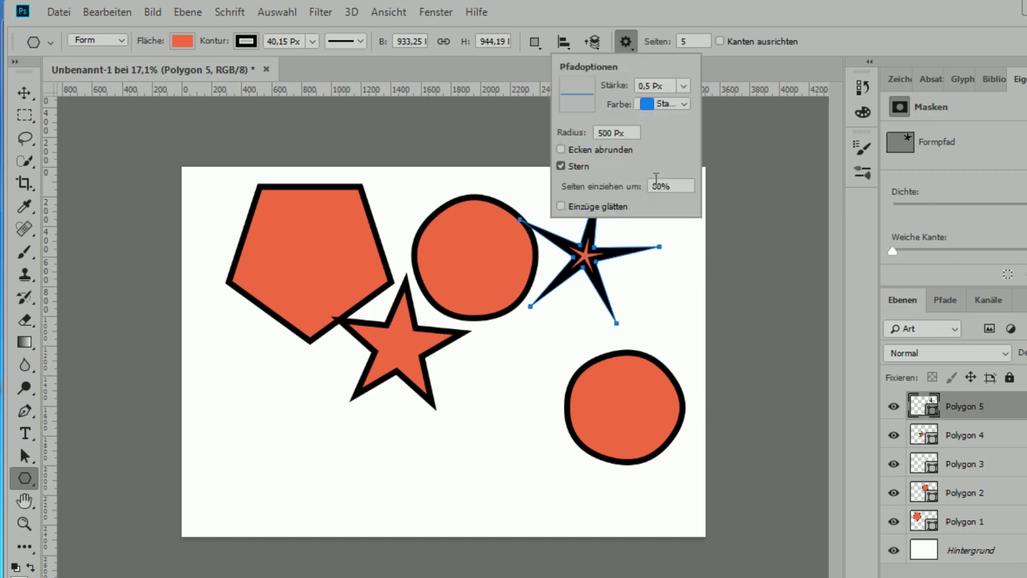
click(664, 183)
drag(661, 186, 629, 186)
text(40)
click(570, 151)
click(514, 363)
drag(514, 363, 529, 379)
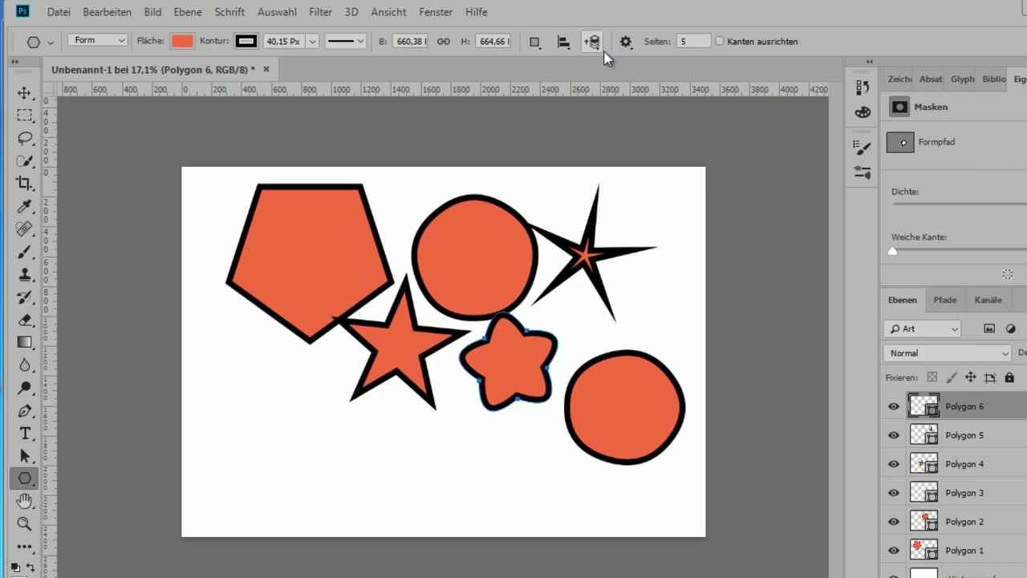
Enable Smooth Indents and draw a rounded star near the canvas's right edge.
click(627, 42)
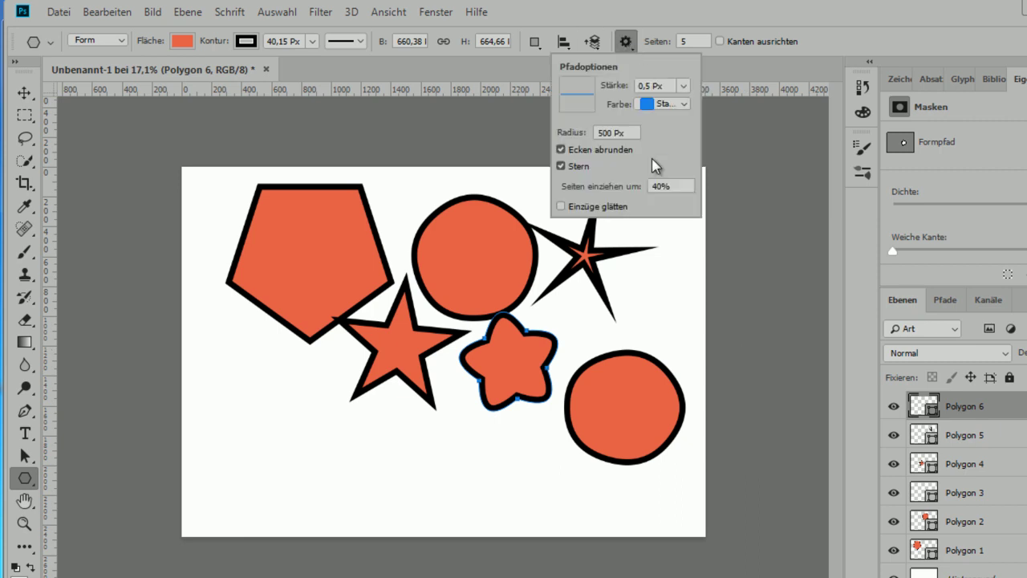
click(570, 164)
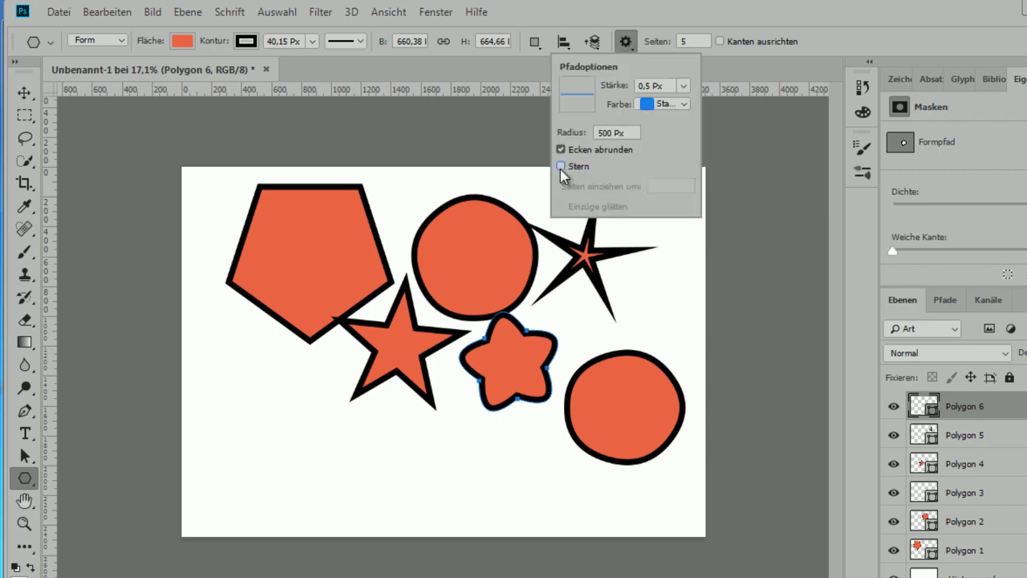
click(561, 167)
click(561, 206)
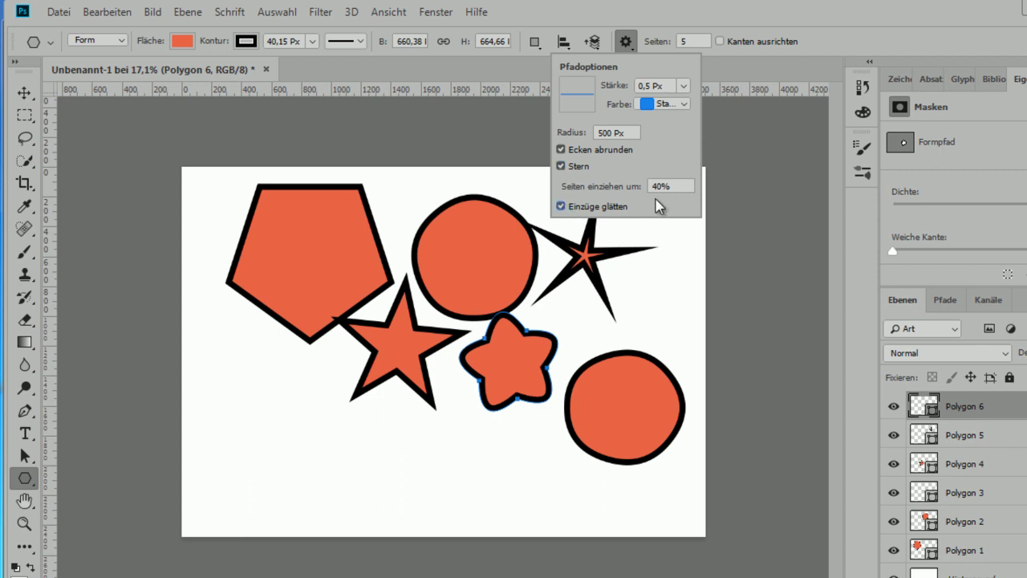
drag(649, 300, 674, 351)
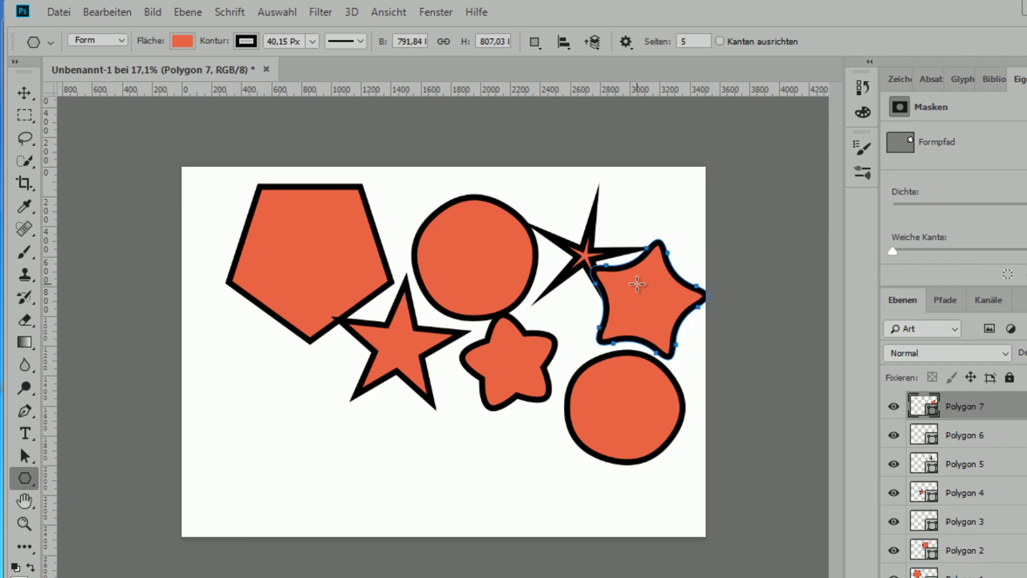
right_click(30, 483)
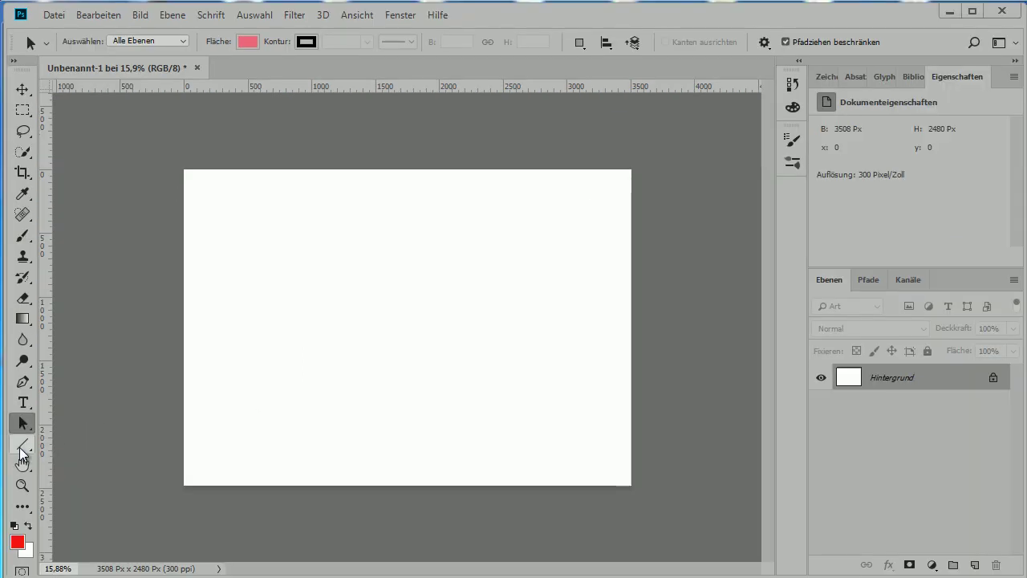
Draw a long horizontal 100 px line across the upper canvas with the Line tool.
click(20, 452)
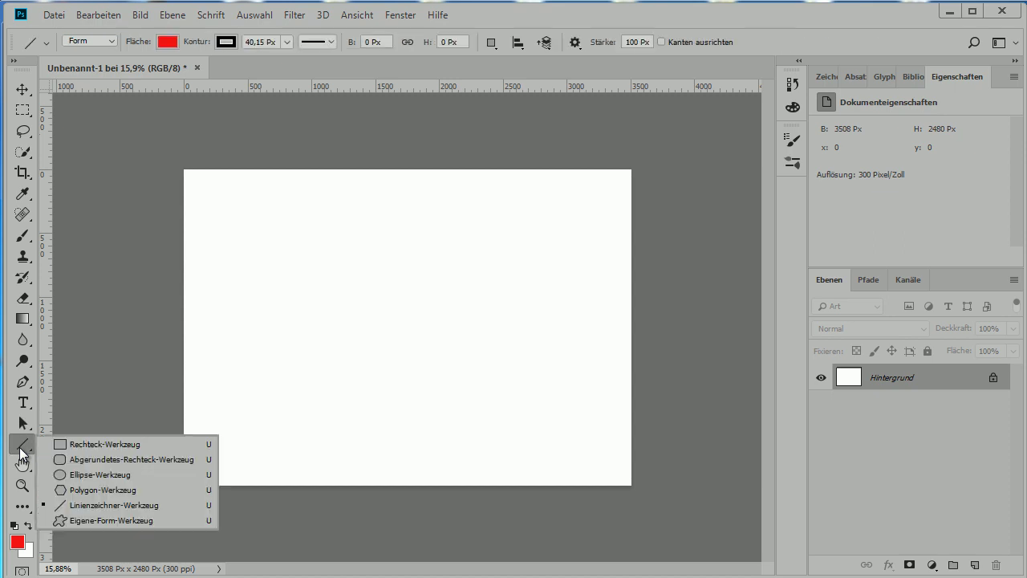
click(106, 502)
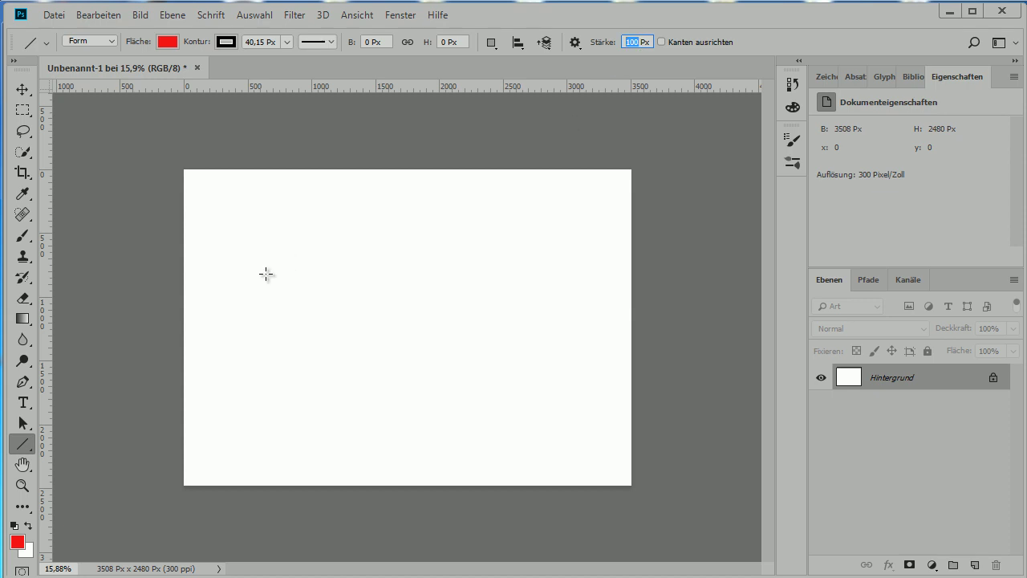
mouse_move(230, 272)
mouse_down()
mouse_move(422, 246)
mouse_move(556, 247)
mouse_up()
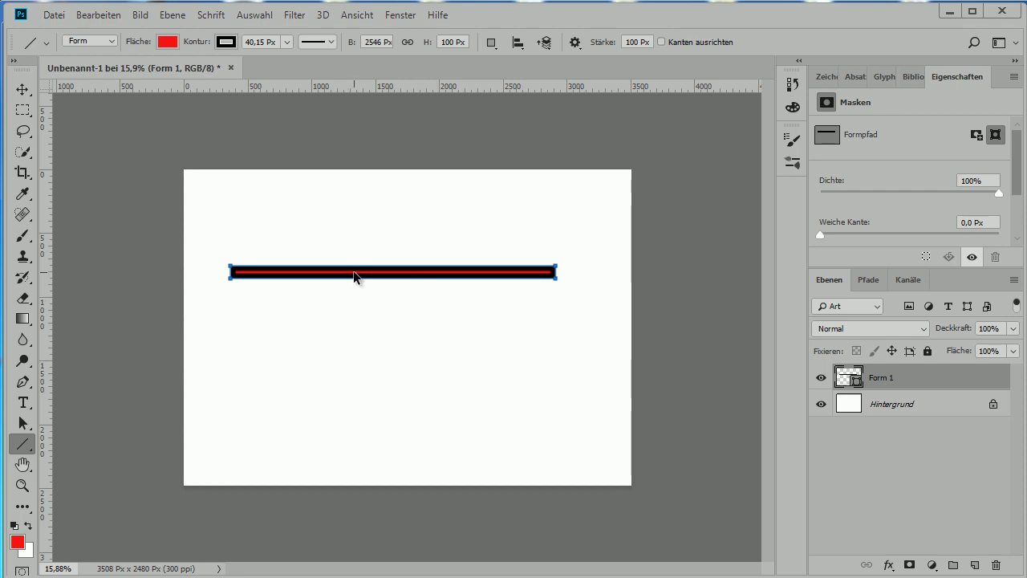
mouse_move(358, 259)
mouse_down()
mouse_move(447, 301)
mouse_move(436, 307)
mouse_up()
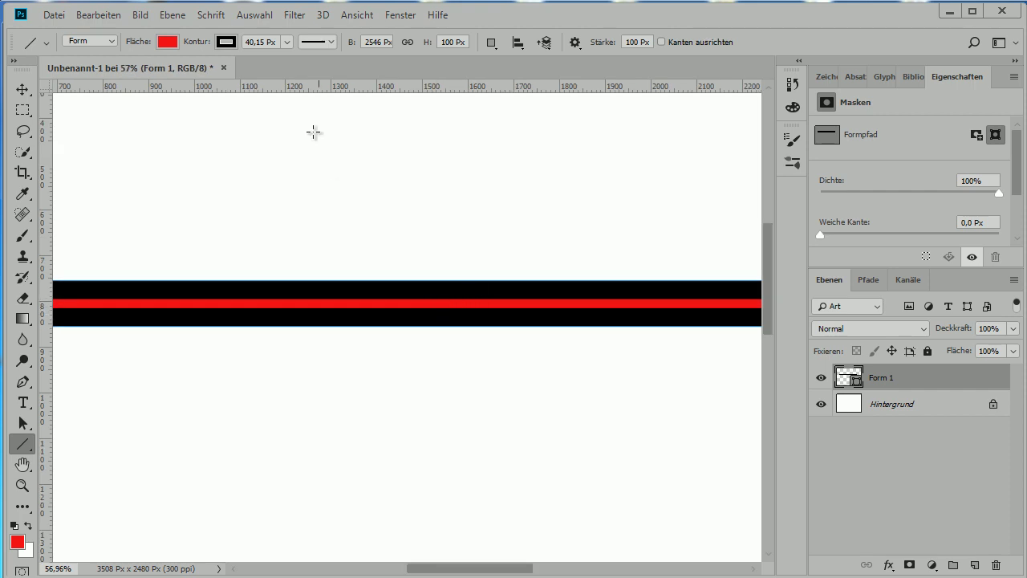
Give the bar a solid black inside-aligned outline and set line weight to 1 px.
click(226, 42)
click(147, 73)
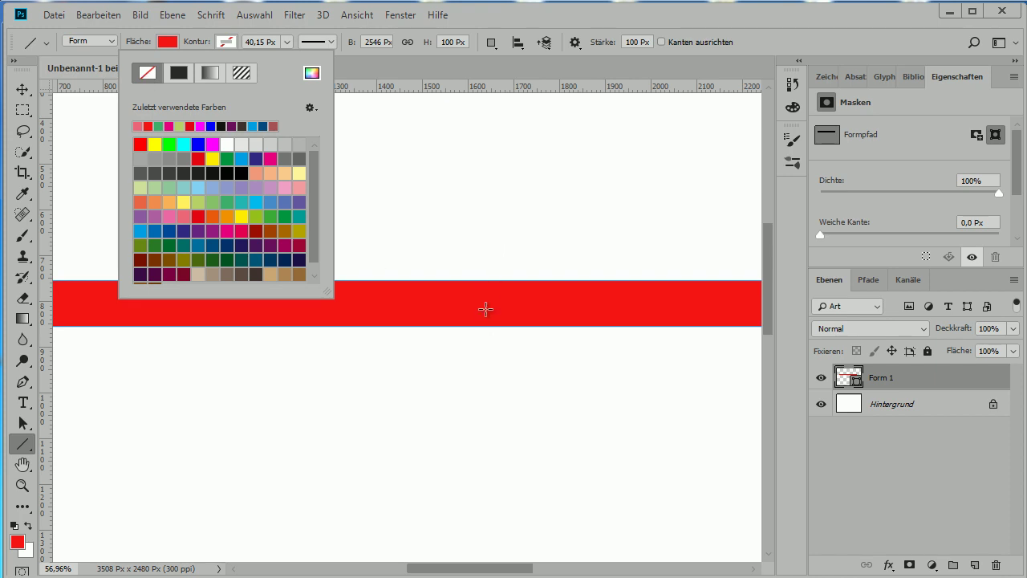
key(alt)
click(223, 41)
click(175, 74)
click(331, 43)
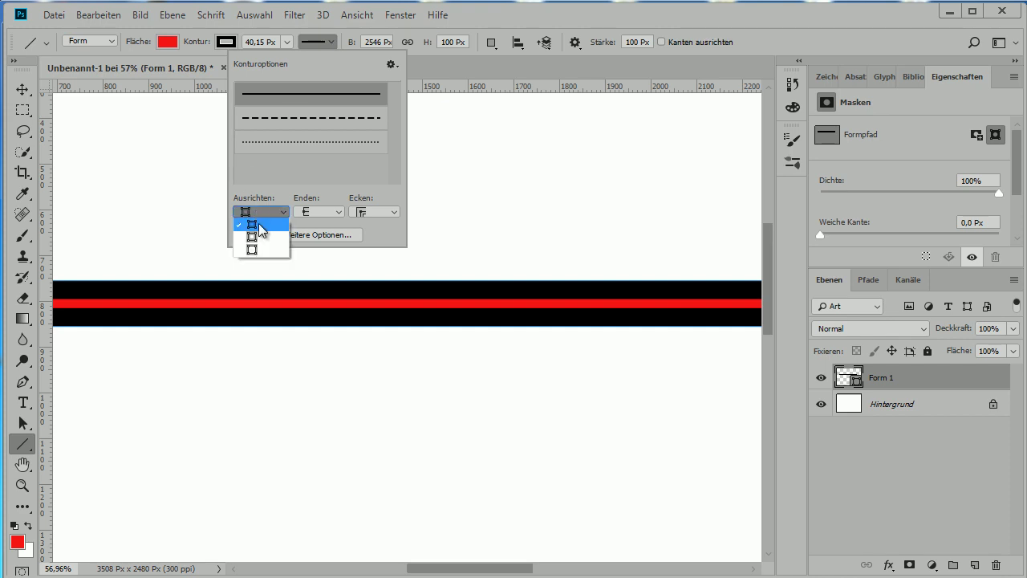
click(265, 224)
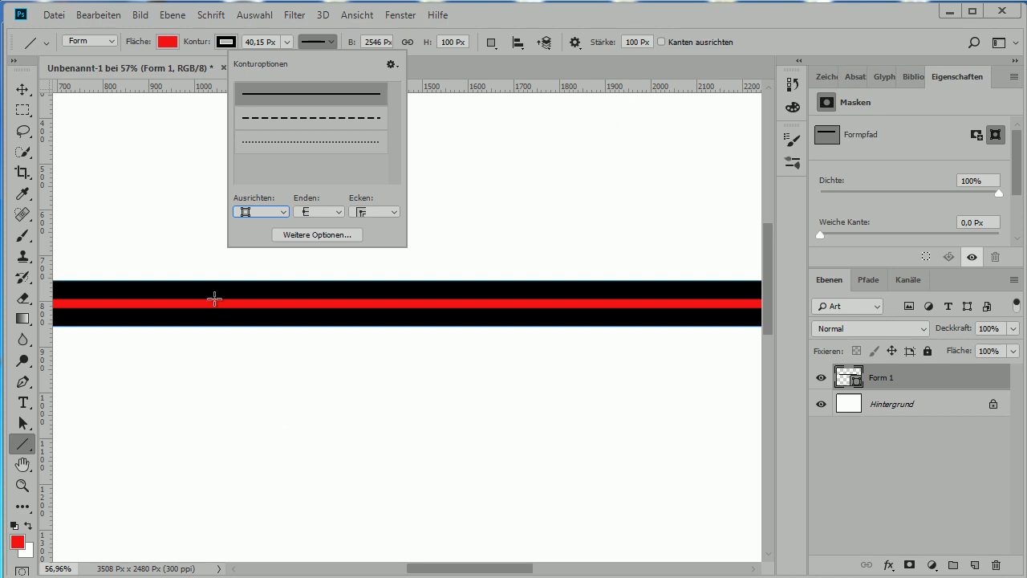
double_click(639, 42)
Draw a 1 px horizontal line across the lower canvas and adjust its outline width.
text(1)
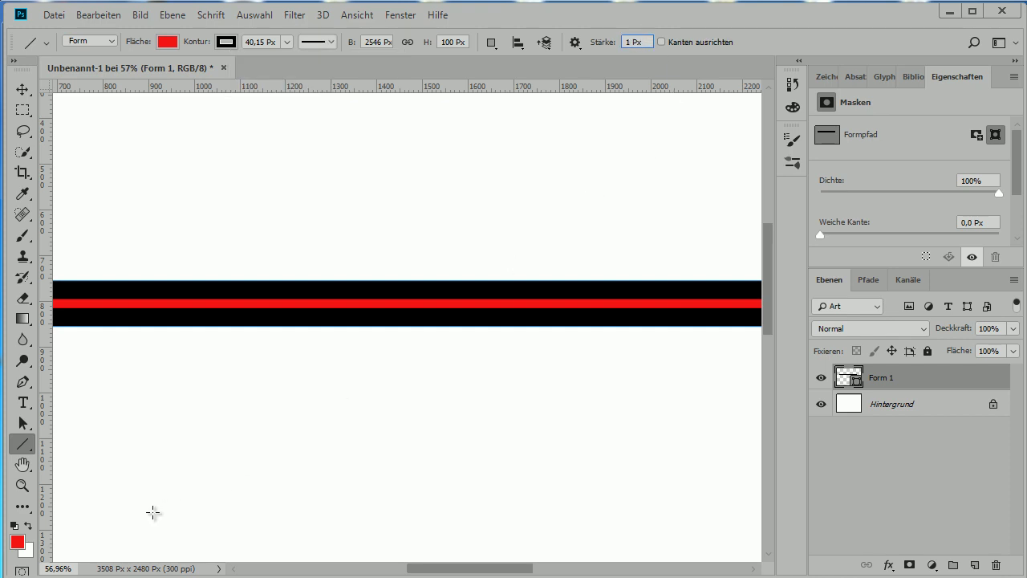
drag(132, 415, 661, 414)
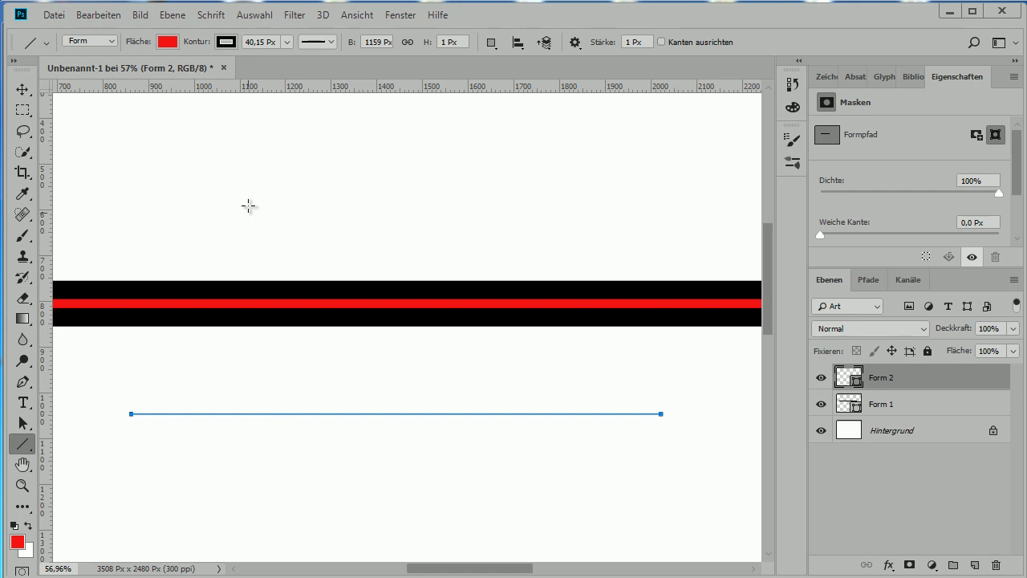
click(286, 42)
mouse_move(285, 57)
mouse_down()
mouse_move(348, 61)
mouse_move(280, 61)
mouse_up()
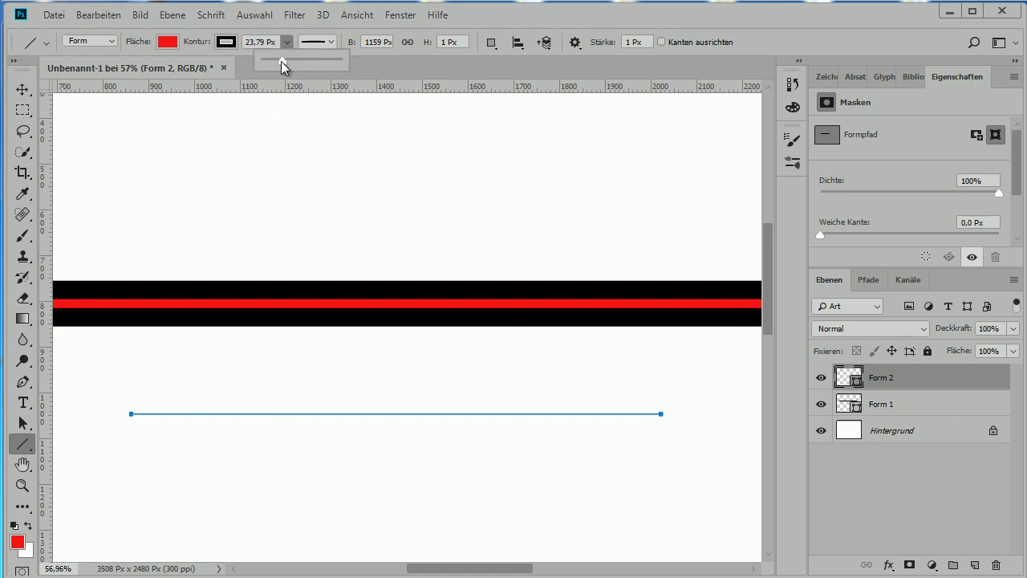
Align the black outline to Outside and thicken it around the thin line.
click(329, 45)
click(282, 213)
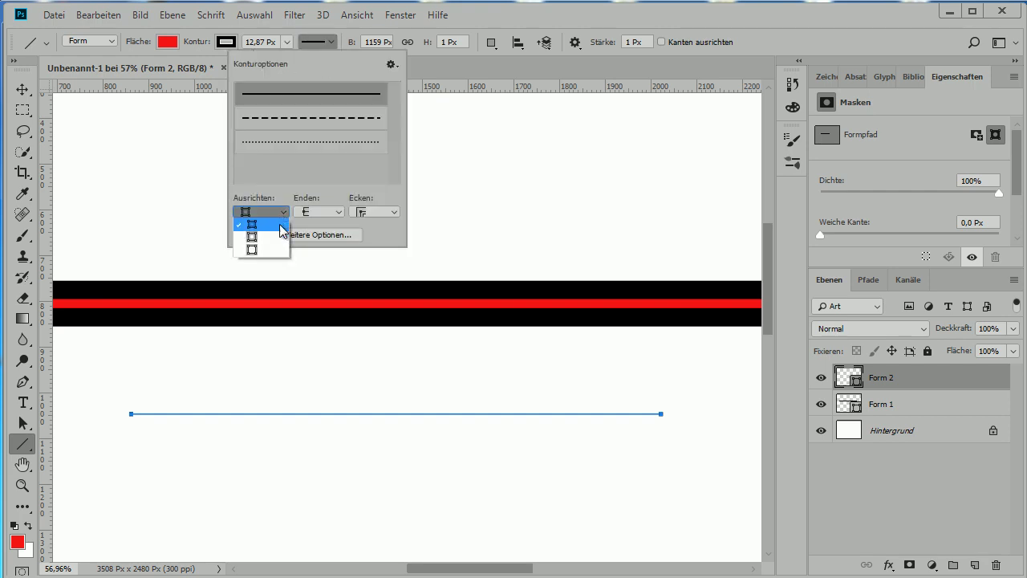
click(274, 248)
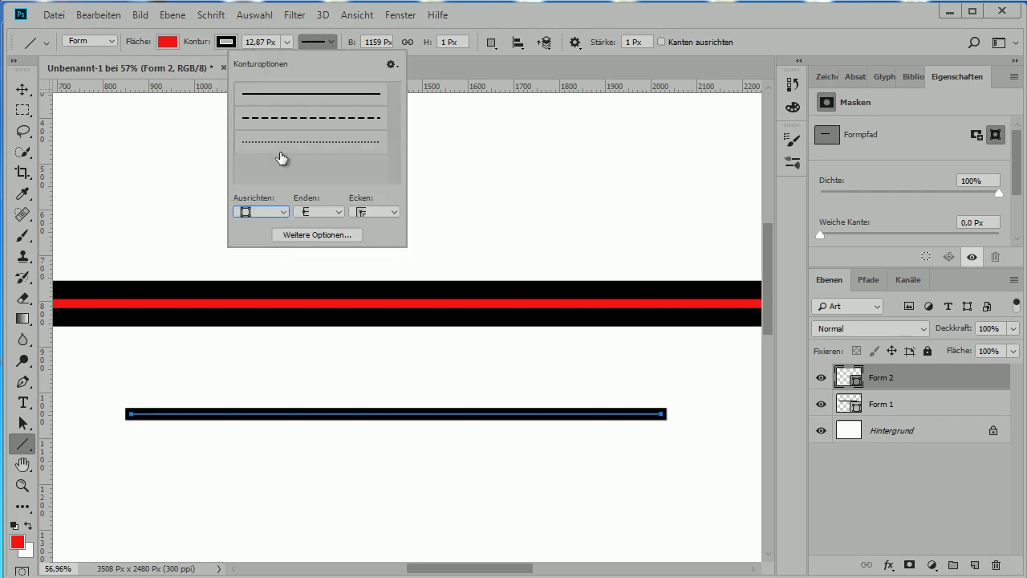
click(392, 41)
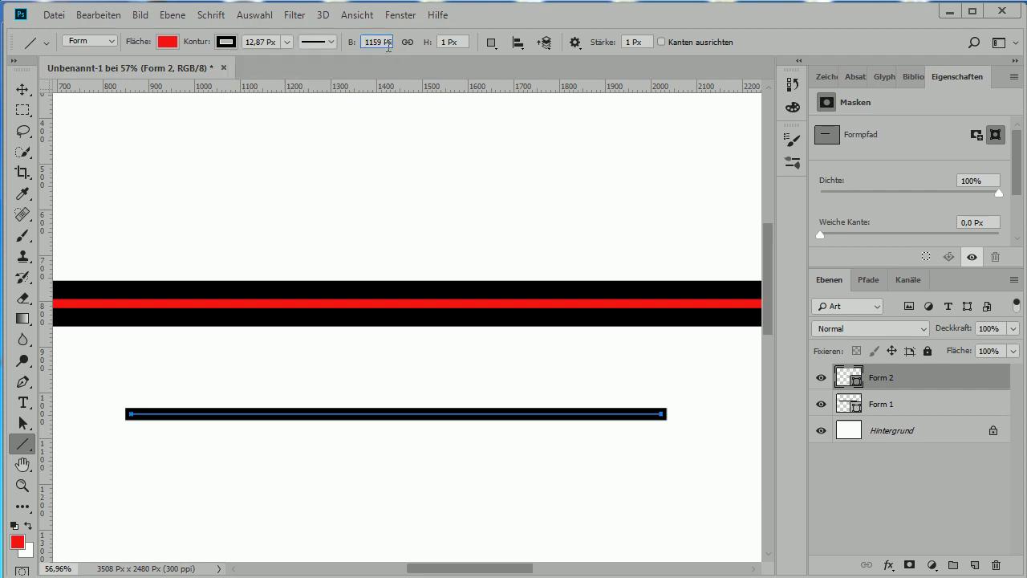
click(282, 42)
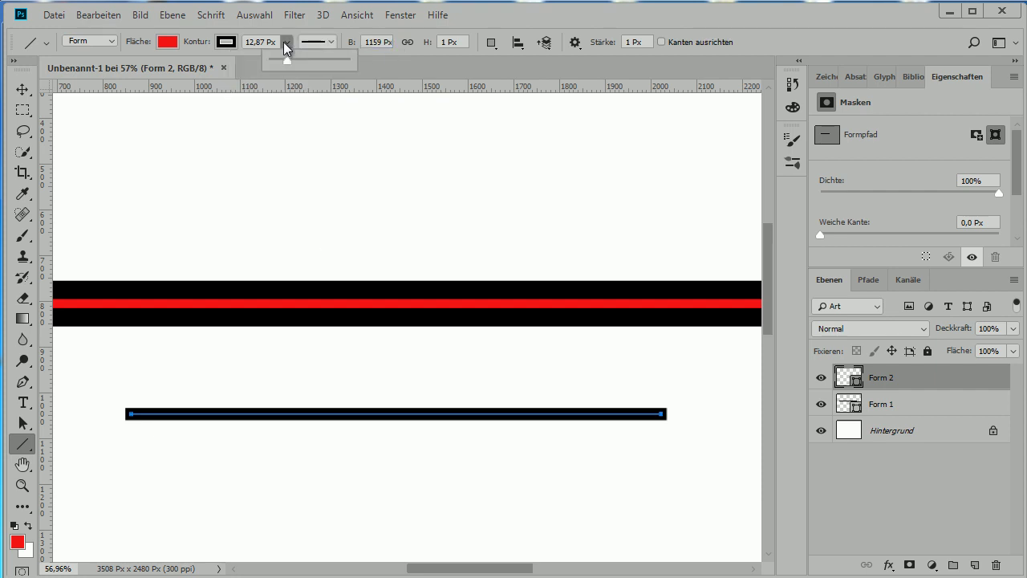
mouse_move(286, 60)
mouse_down()
mouse_move(343, 59)
mouse_move(262, 61)
mouse_move(292, 64)
mouse_up()
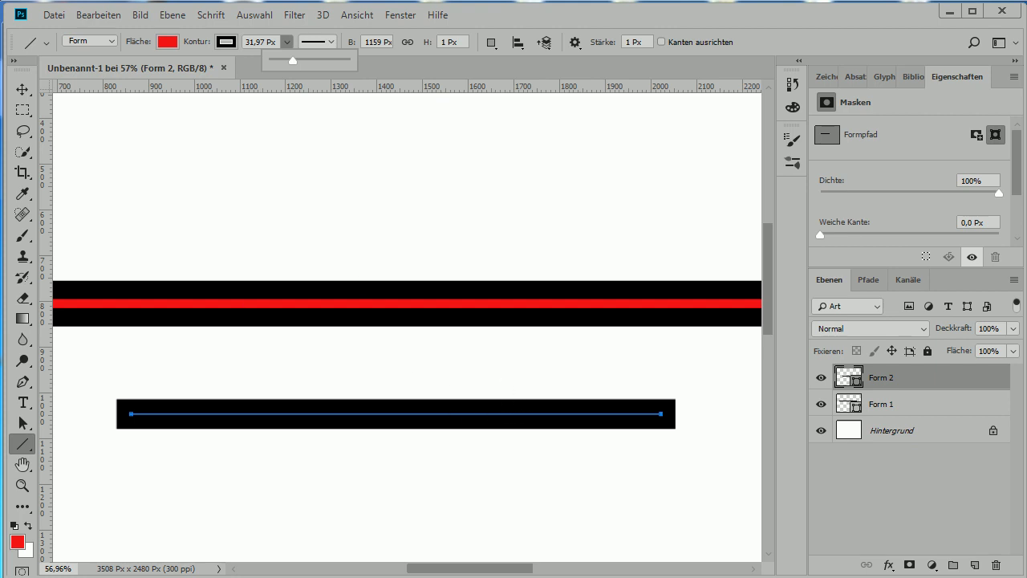
Zoom in to inspect the thin red core inside the thick black outline.
click(23, 89)
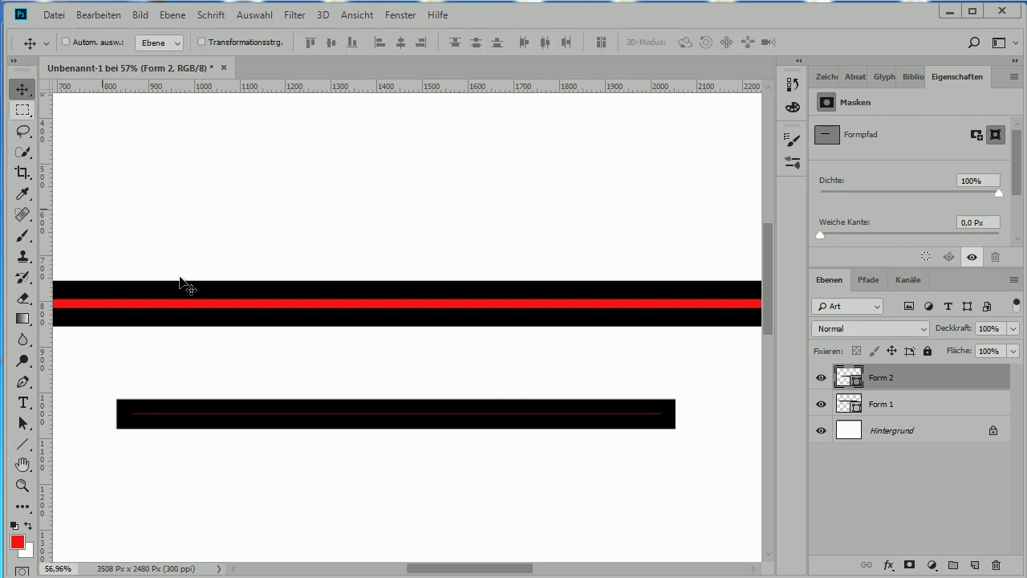
click(428, 418)
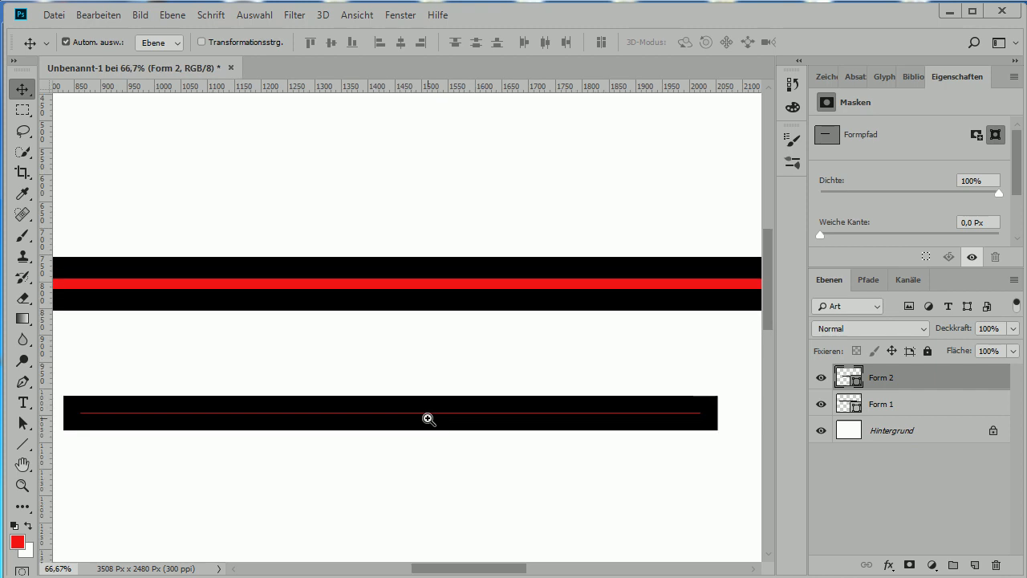
click(451, 416)
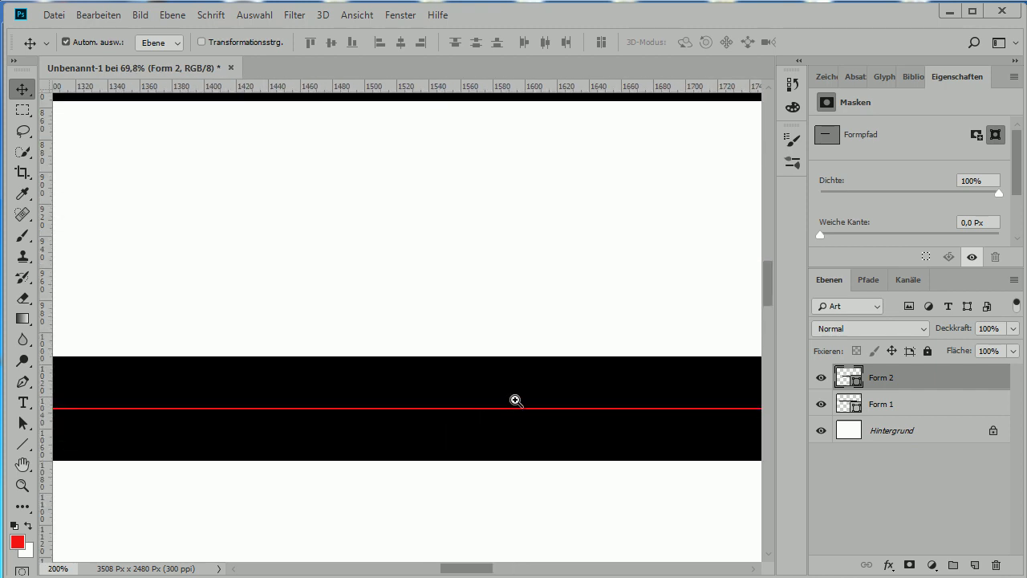
scroll(481, 405, down, 3)
scroll(466, 389, down, 3)
scroll(459, 385, down, 1)
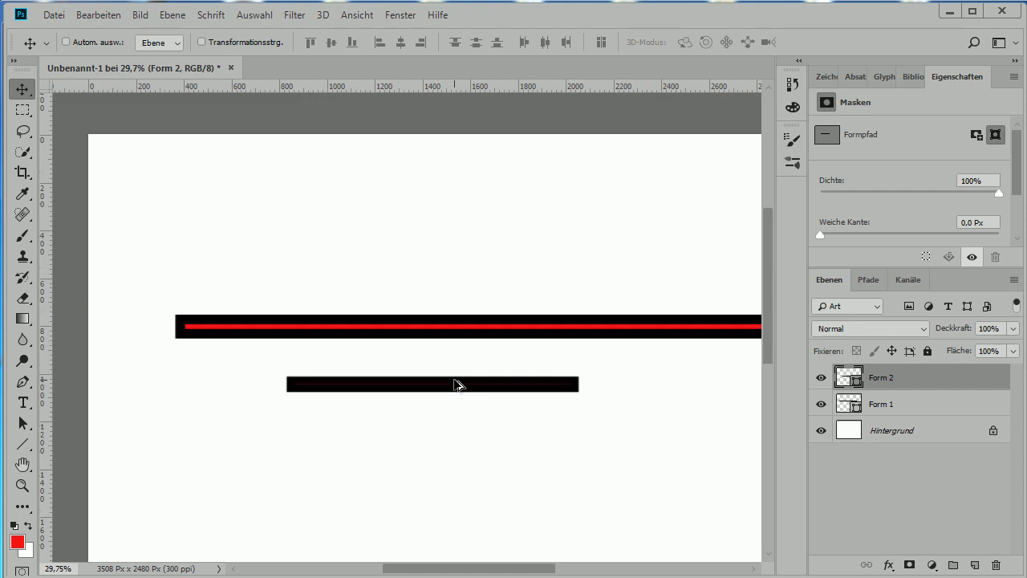
click(22, 443)
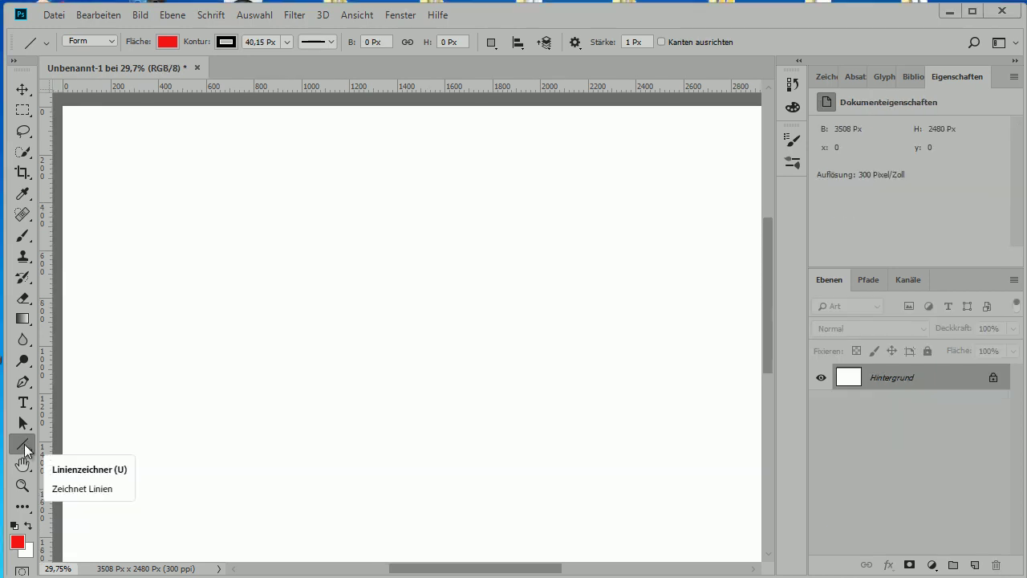
Switch to the Custom Shape tool and pick the flower shape.
right_click(25, 446)
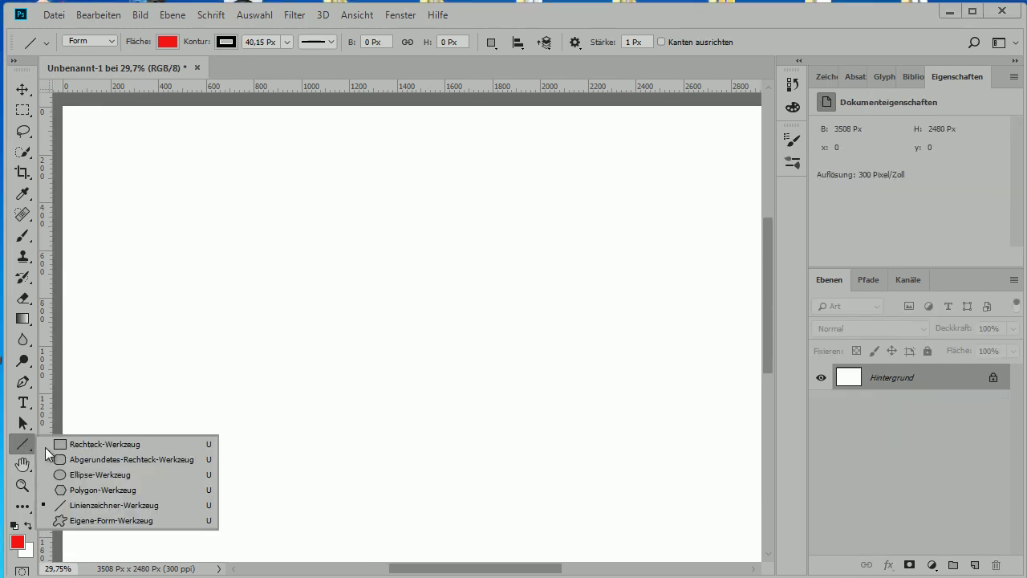
click(139, 521)
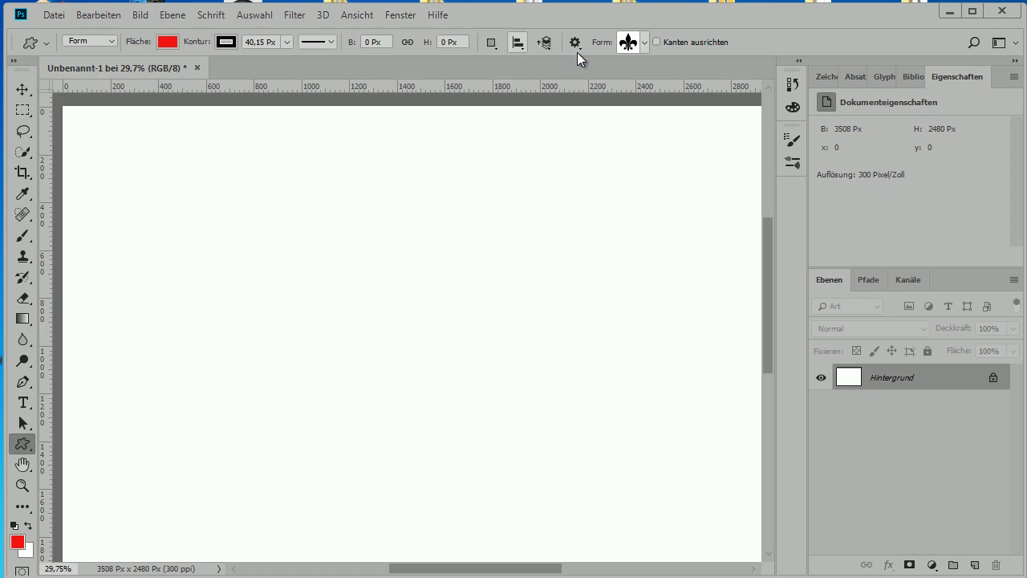
click(646, 43)
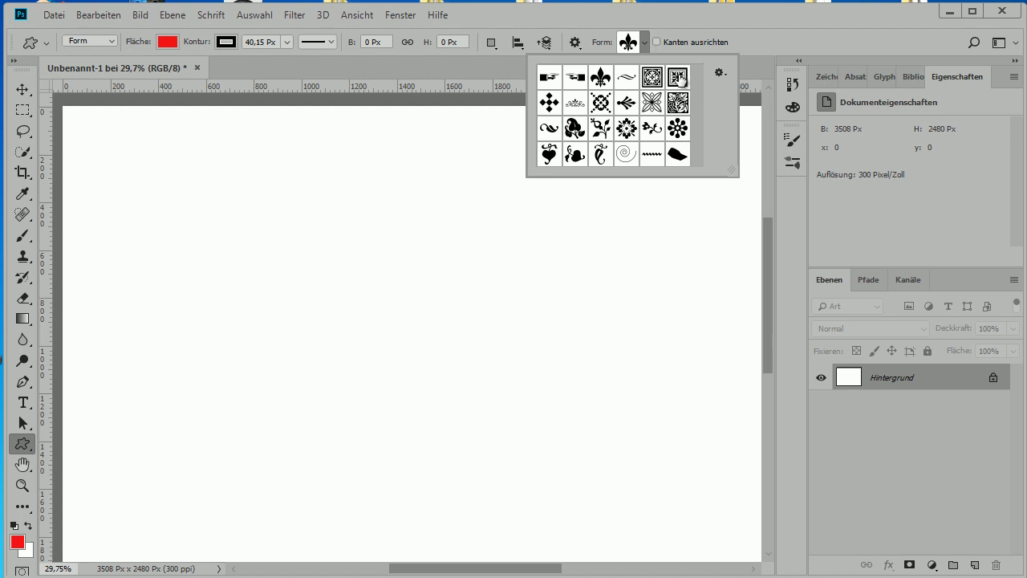
click(626, 129)
Load the Tiere animal set, replacing the current shapes without saving them.
click(720, 73)
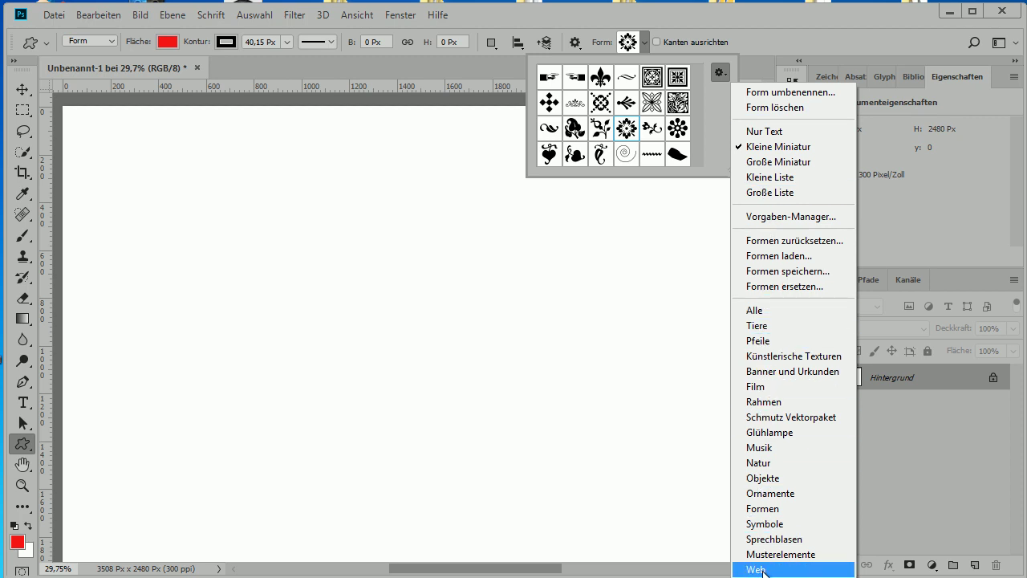
click(770, 325)
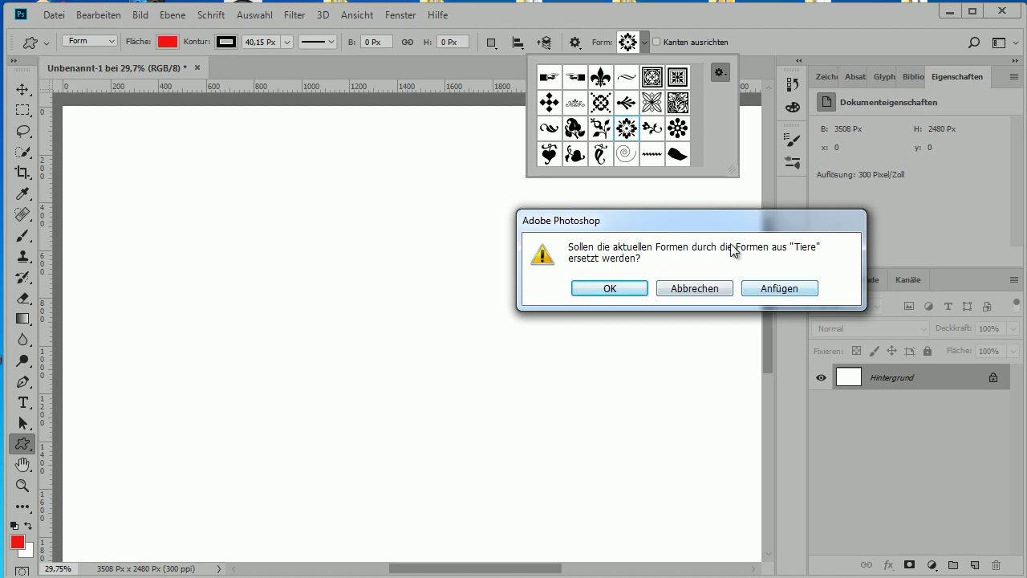
click(614, 293)
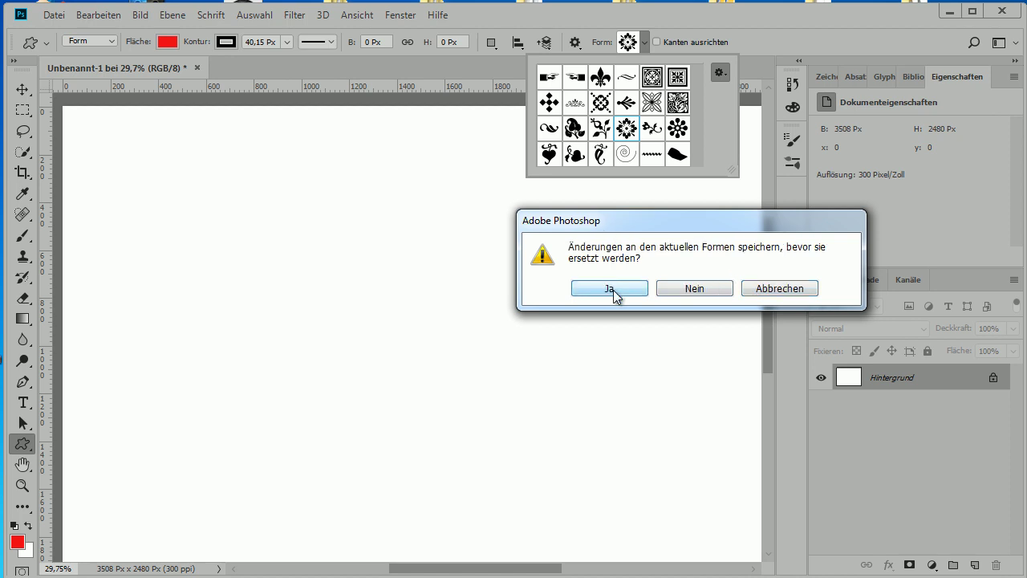
click(698, 289)
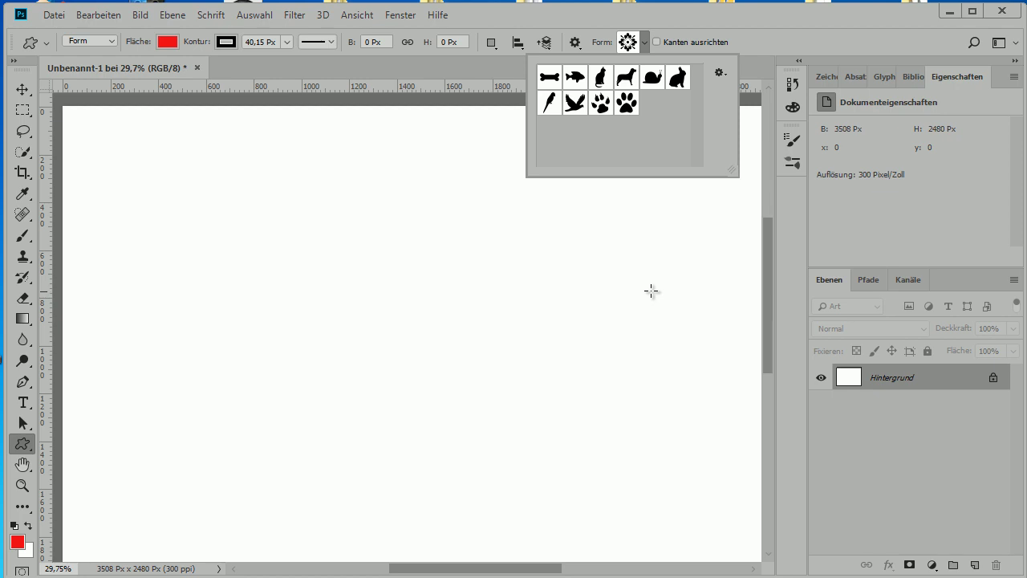
Choose the fish shape and drag out a red, black-outlined fish on the canvas.
click(577, 79)
click(233, 220)
mouse_move(233, 220)
mouse_down()
mouse_move(426, 386)
mouse_move(463, 386)
mouse_up()
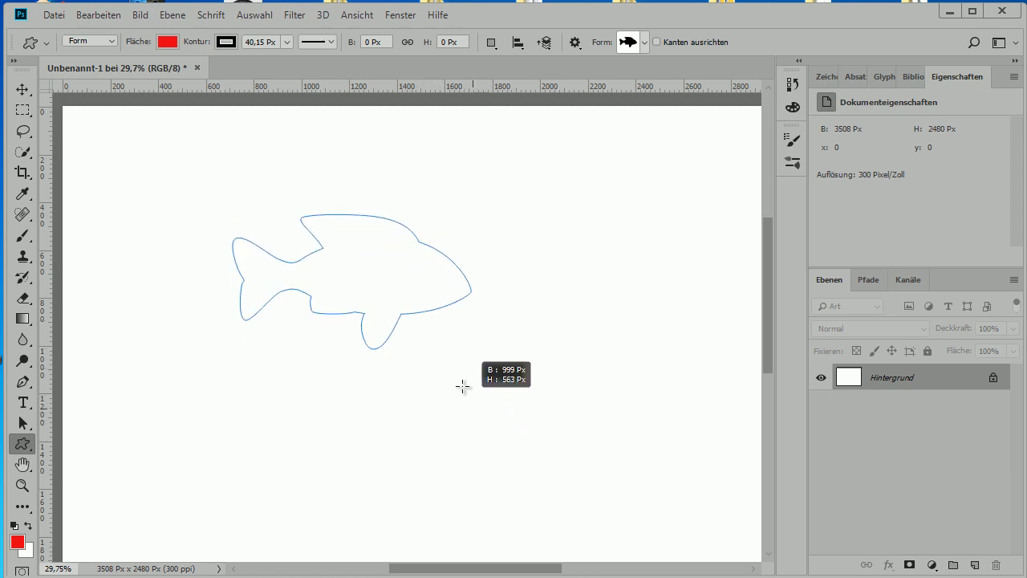
mouse_move(463, 386)
mouse_down()
mouse_move(441, 334)
mouse_move(480, 372)
mouse_up()
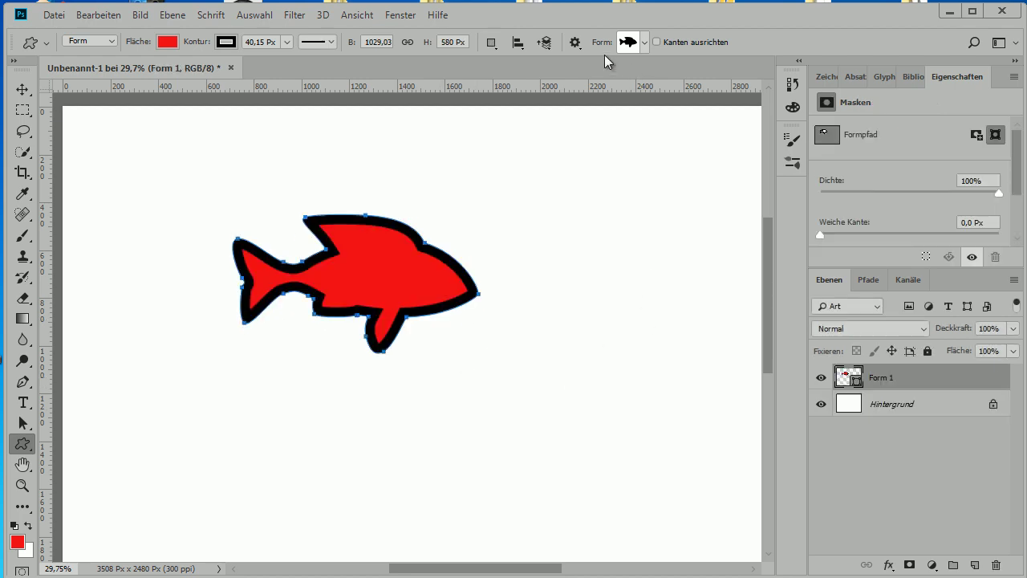
Inspect the path options and the shape collection's options menu without changing anything.
click(574, 44)
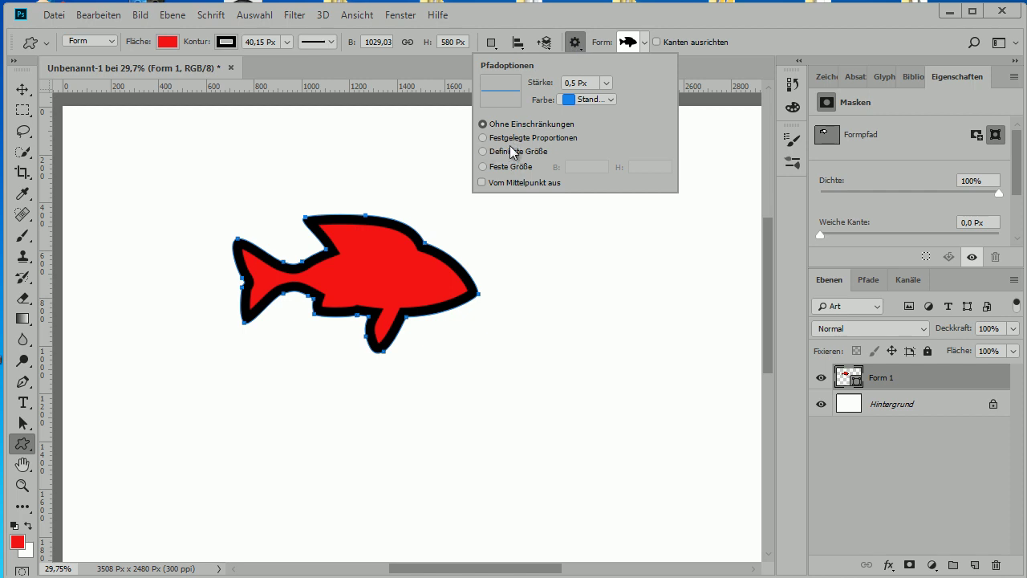
click(285, 67)
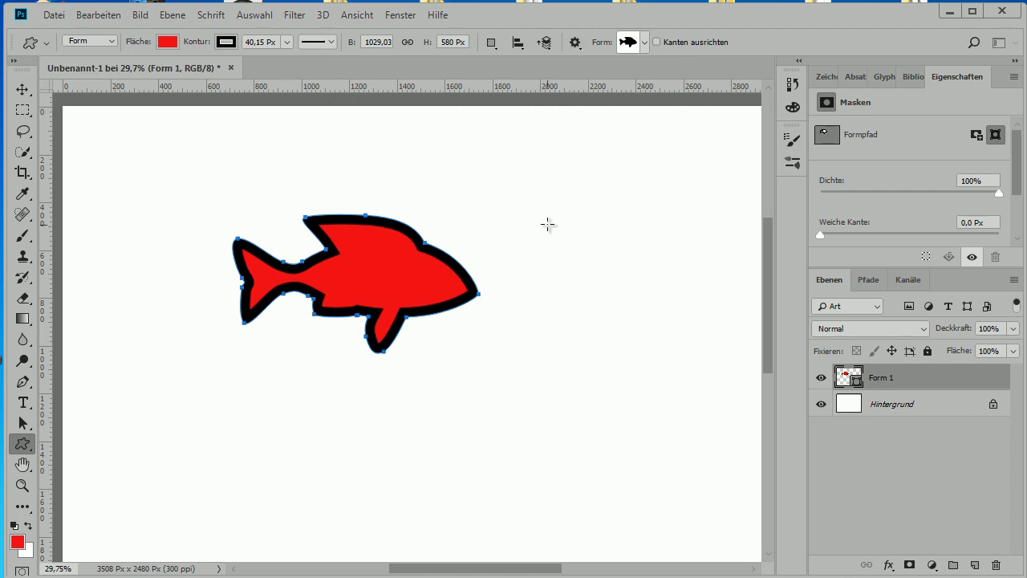
click(645, 42)
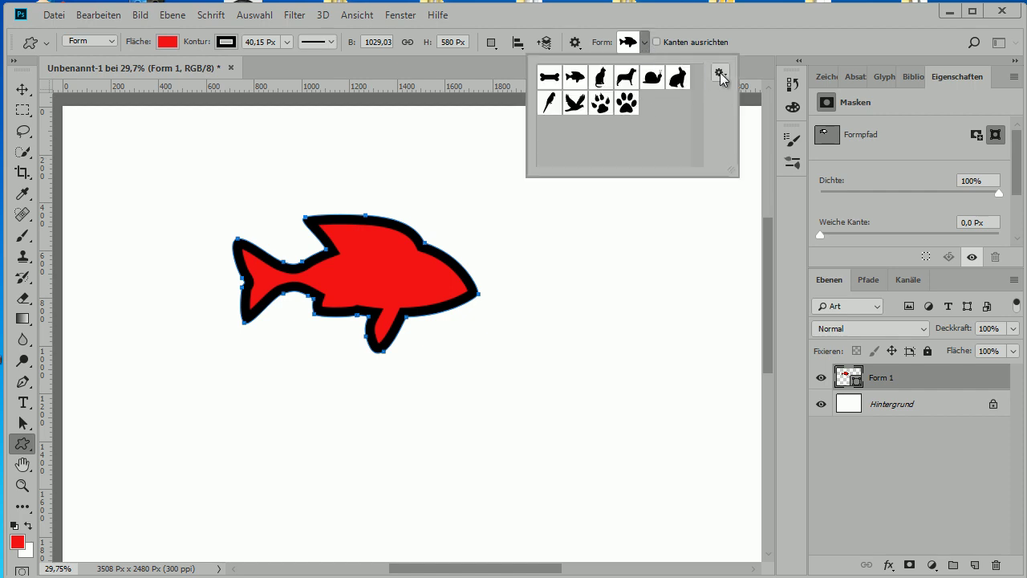
click(721, 72)
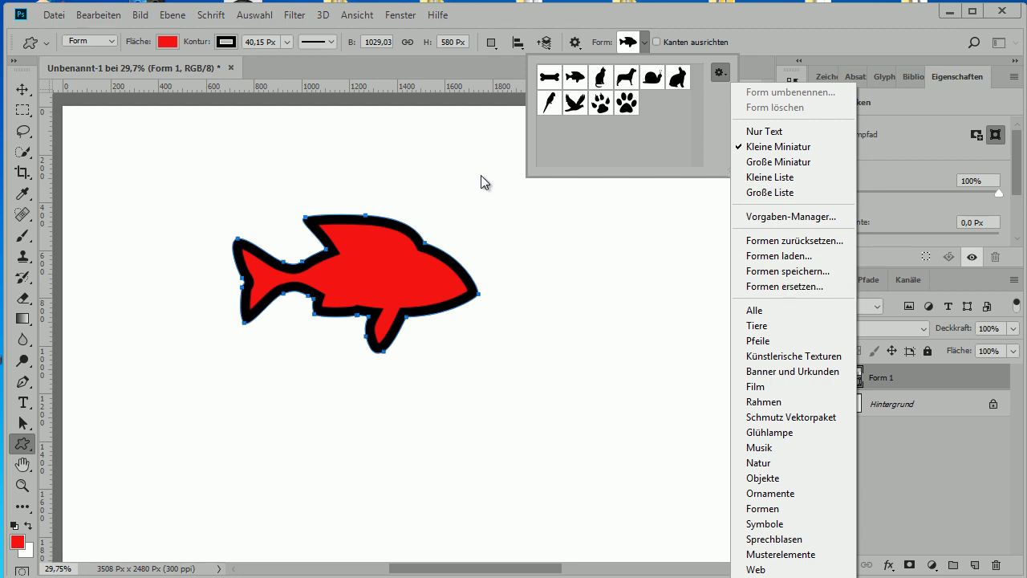
click(406, 70)
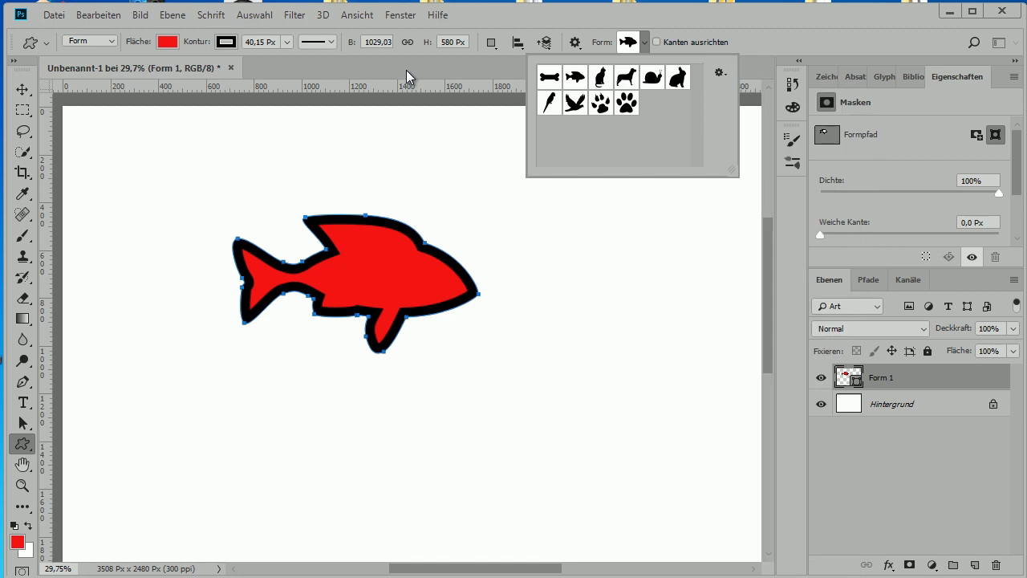
Close the shape picker, browse Bearbeiten, and drag the fish's Form 1 layer to the trash.
click(351, 62)
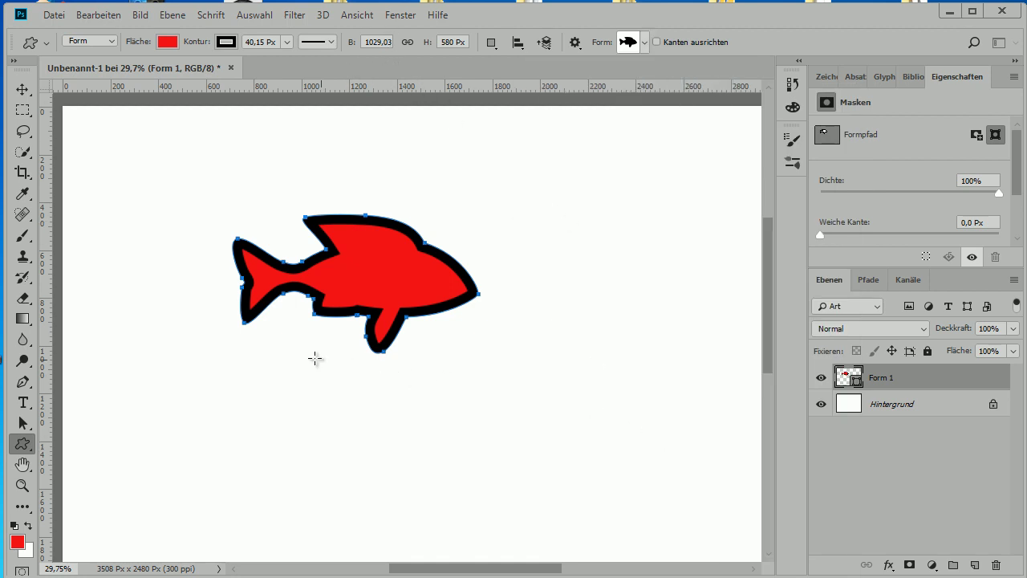
click(99, 15)
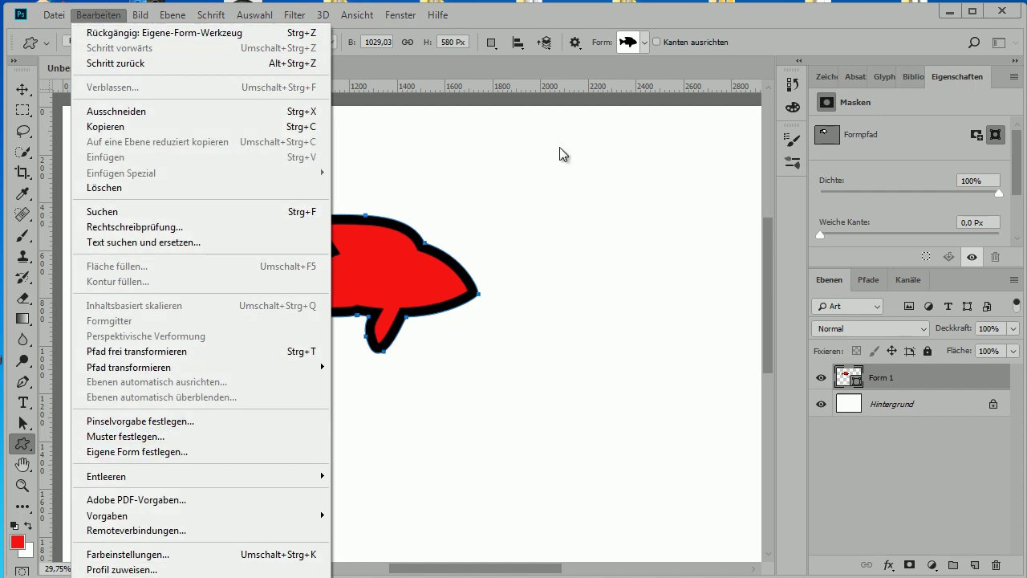
click(496, 62)
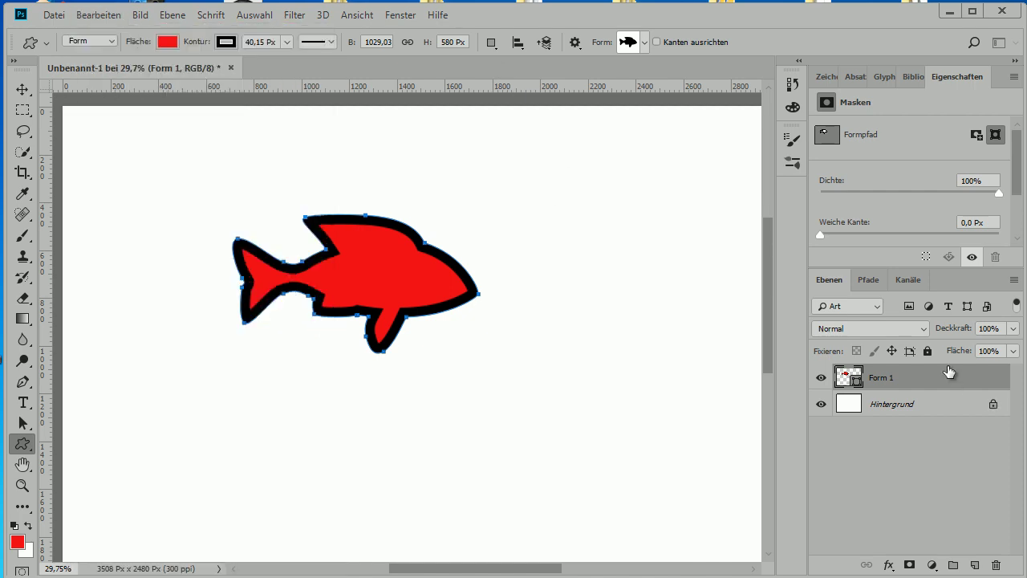
drag(949, 372, 996, 566)
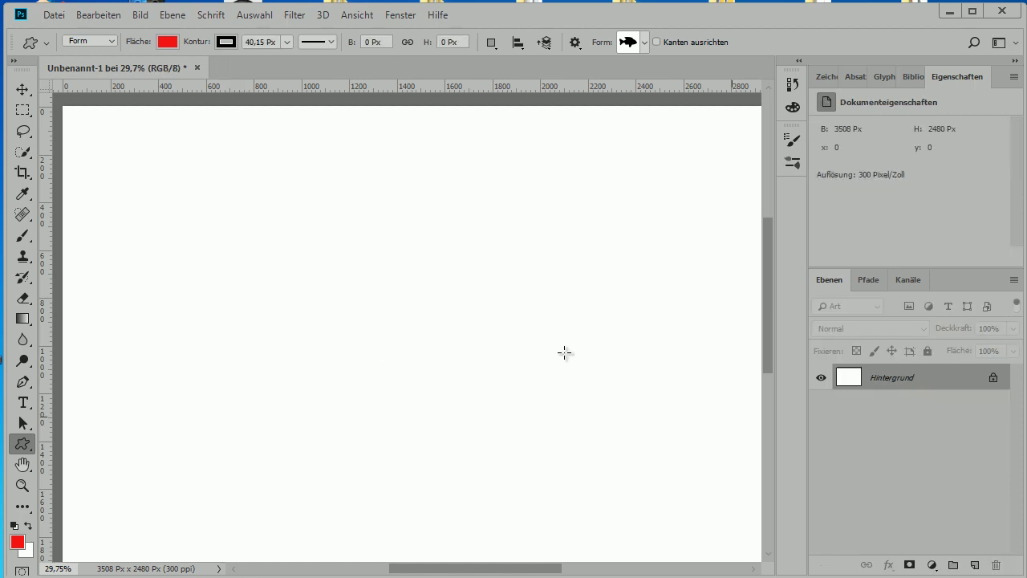
With the pen tool, place ten corners and close an angular red, black-outlined figure.
click(22, 384)
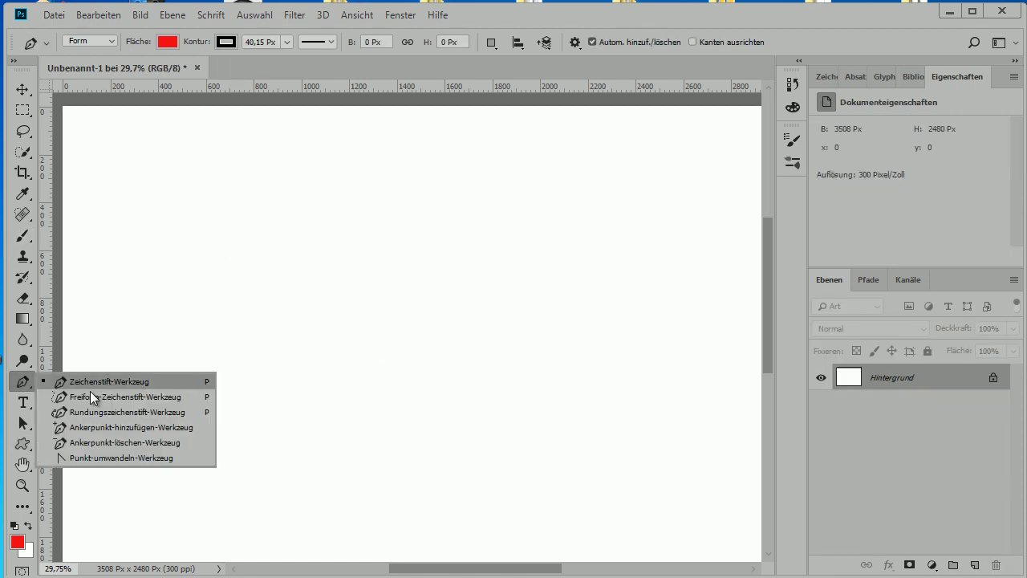
click(265, 369)
click(258, 256)
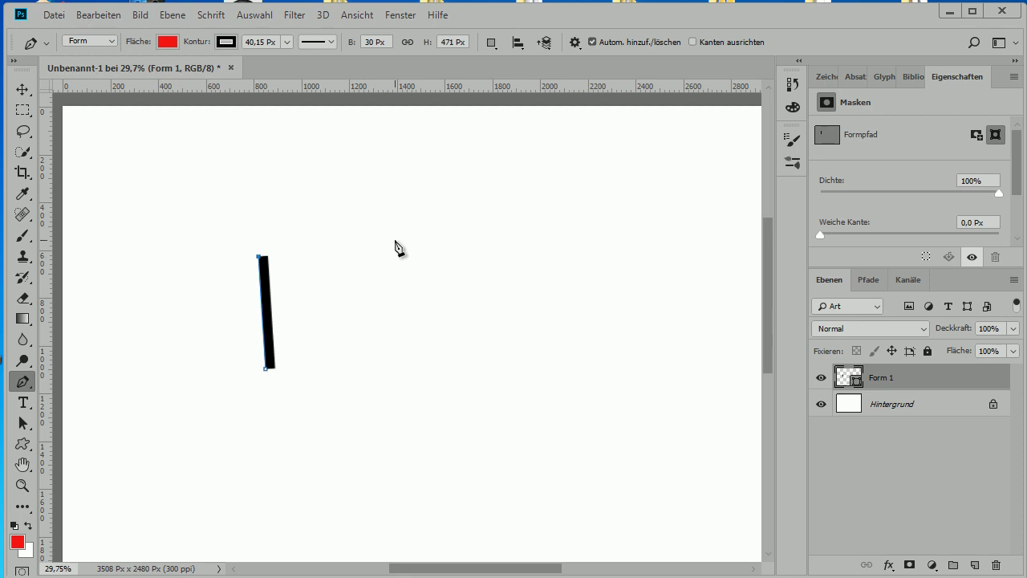
click(438, 245)
click(498, 319)
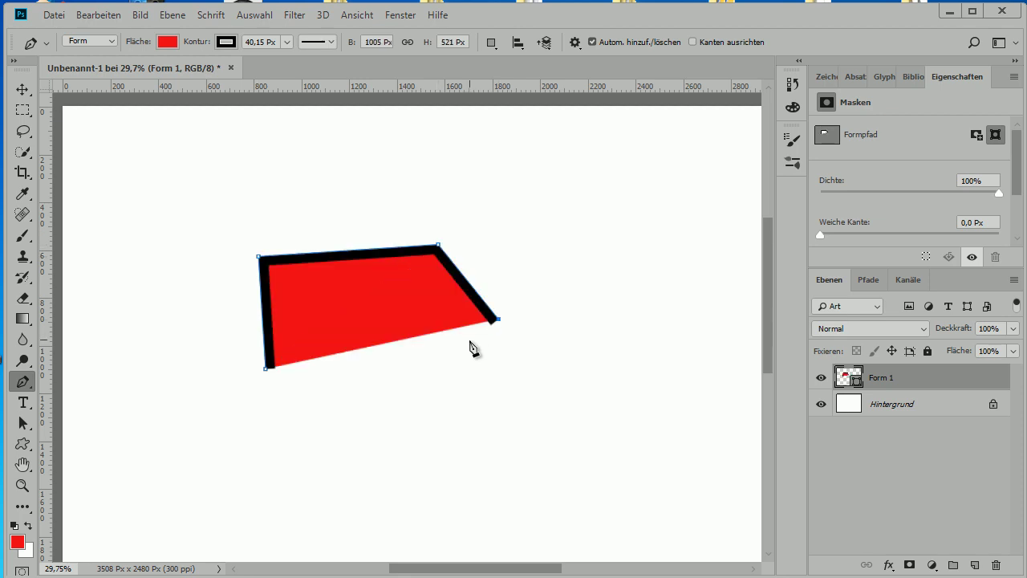
click(469, 340)
click(419, 276)
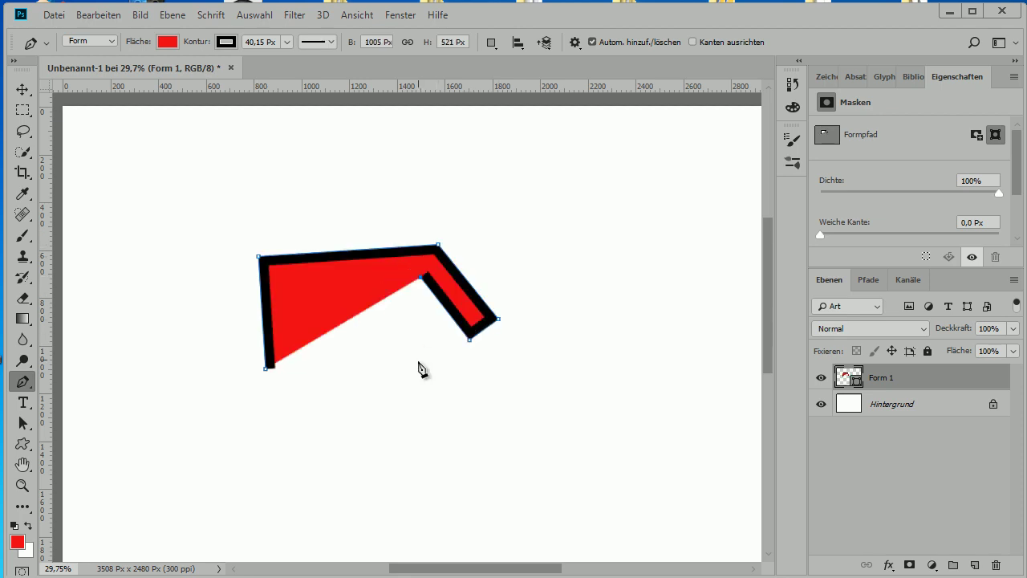
click(419, 417)
click(394, 289)
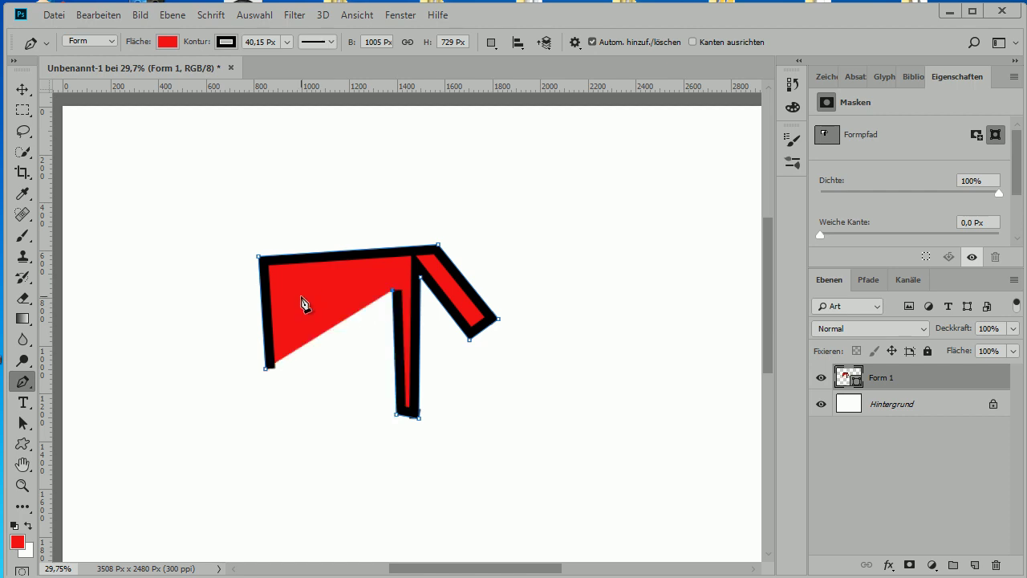
click(301, 295)
click(271, 373)
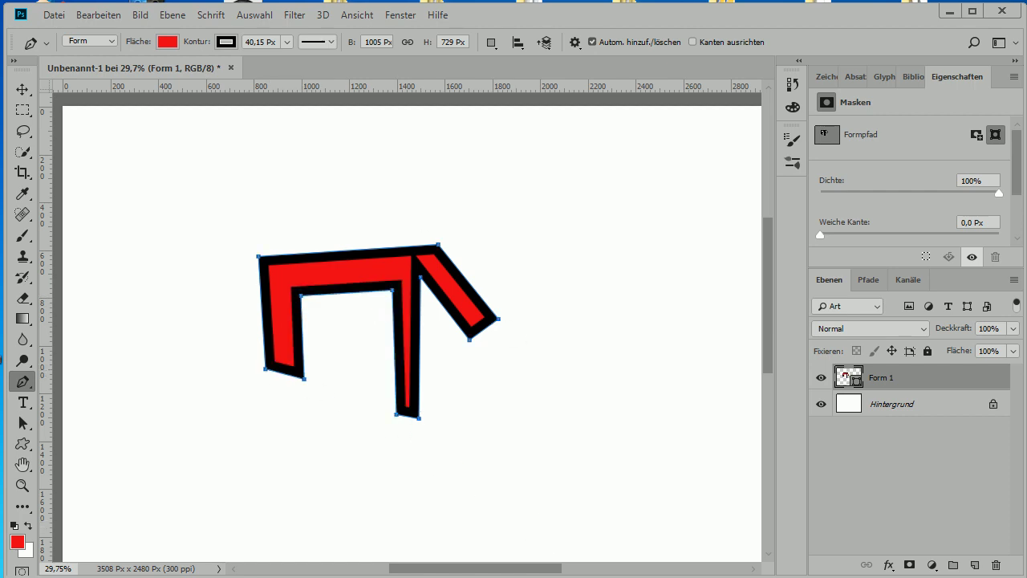
click(96, 16)
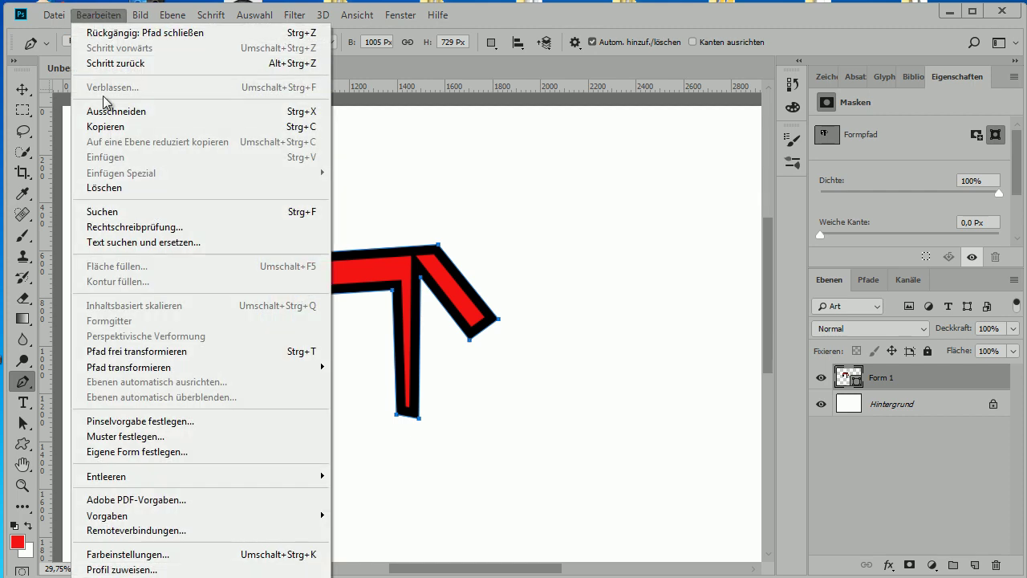
Define the angular figure as a custom shape named 'pferd'.
click(153, 452)
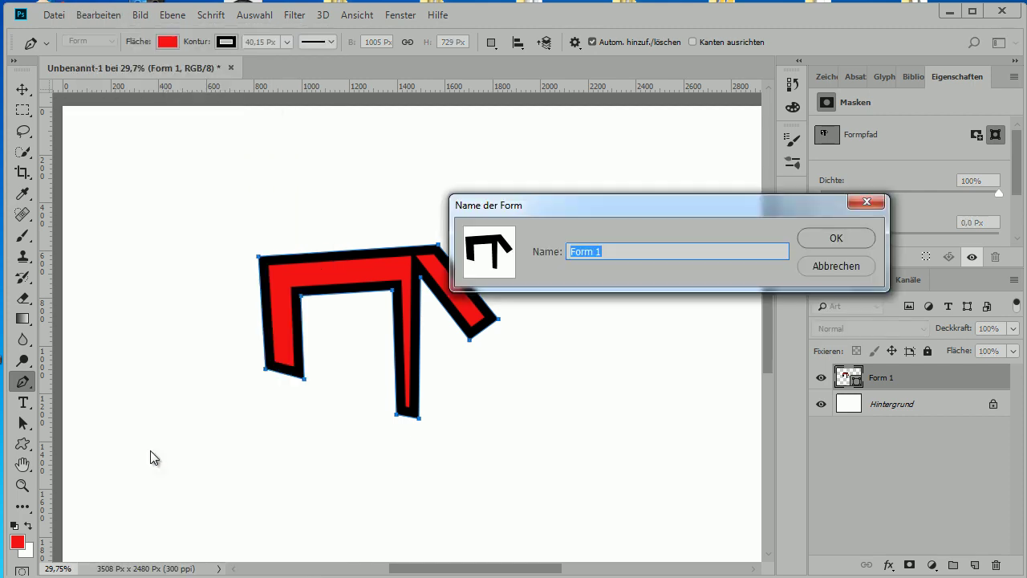
text(p)
key(Return)
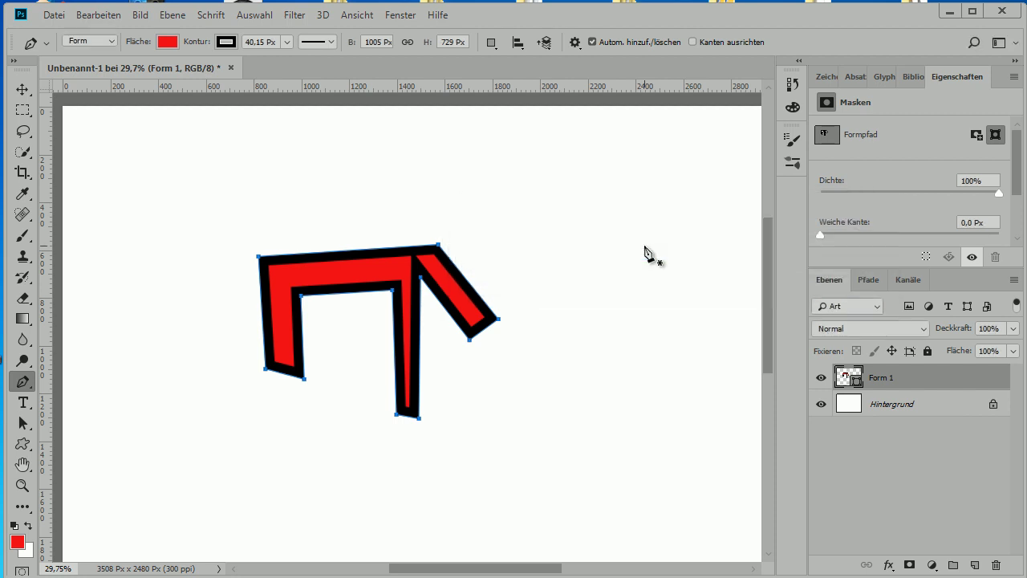
Draw a second, smaller pferd shape to the right with the Custom Shape tool.
right_click(31, 448)
click(80, 523)
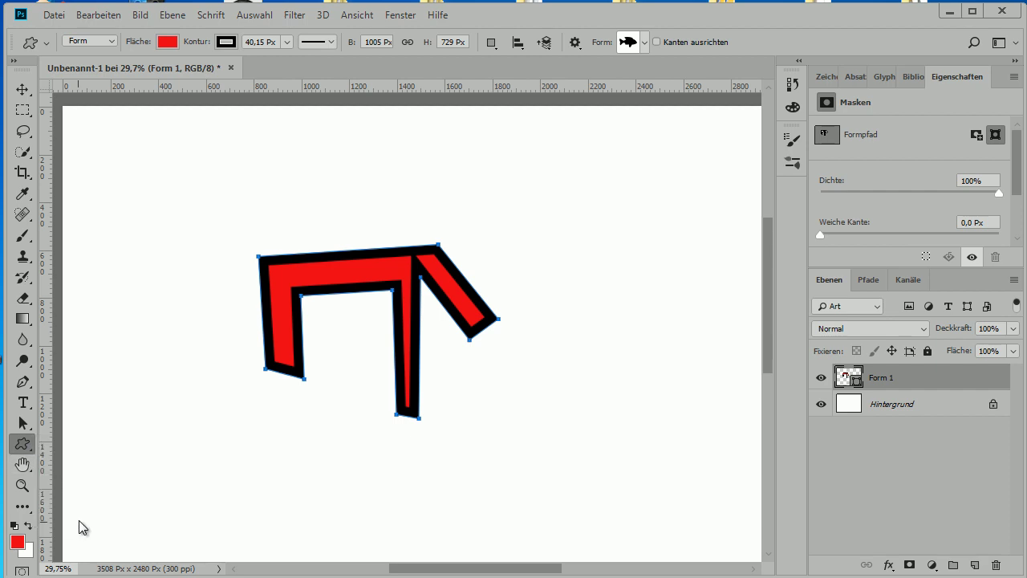
click(645, 41)
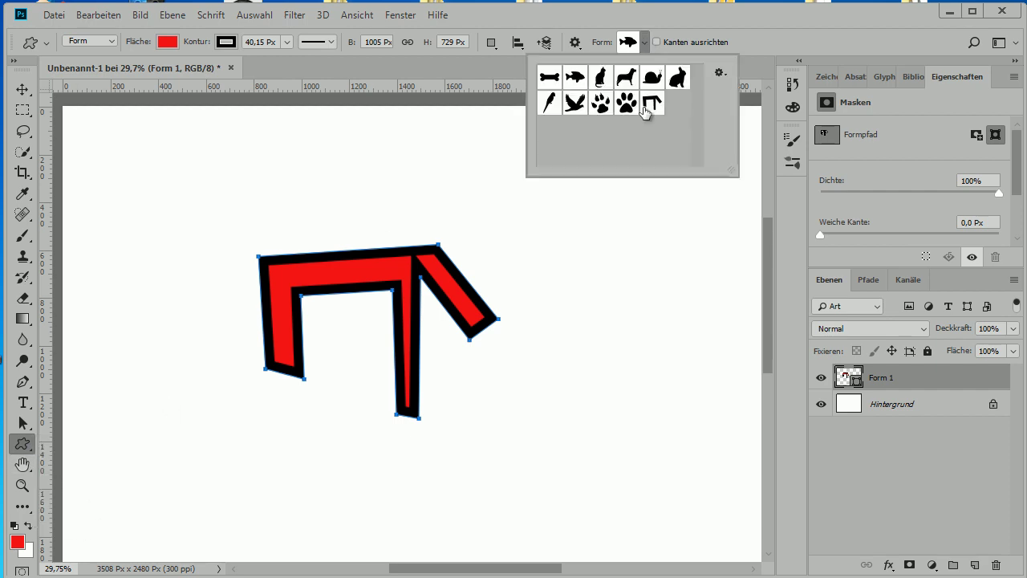
click(654, 102)
drag(512, 208, 671, 351)
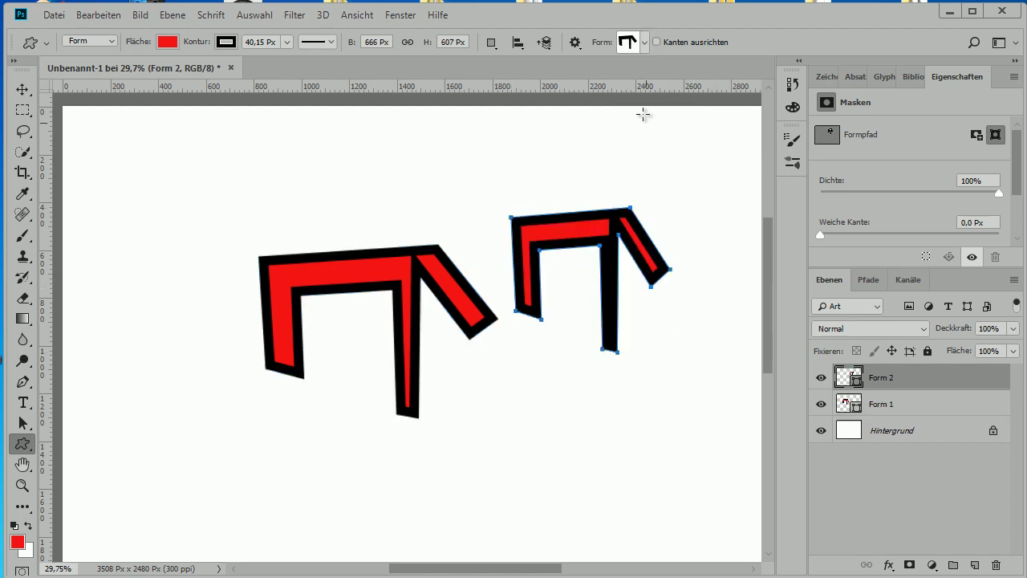
click(647, 45)
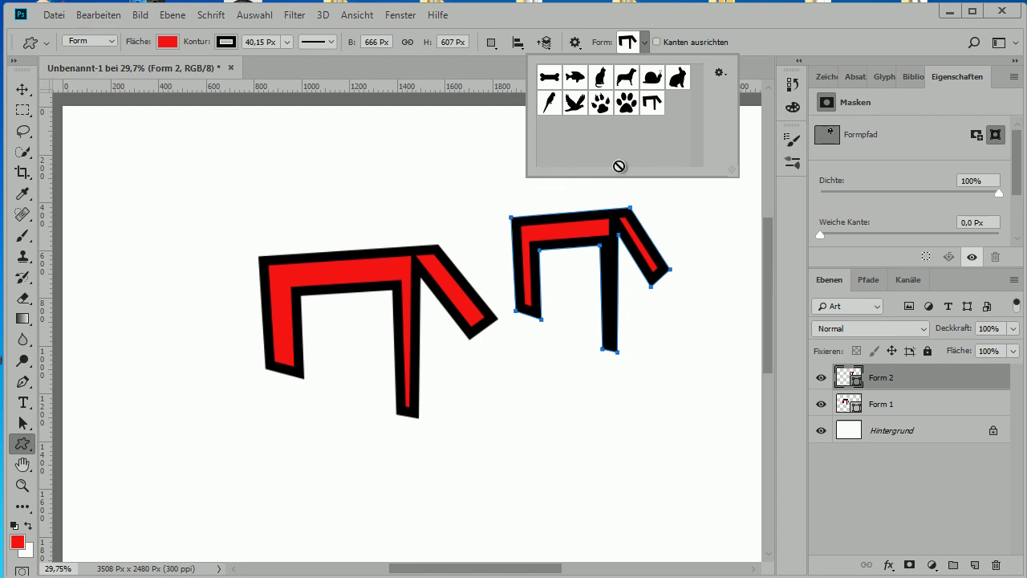
click(343, 76)
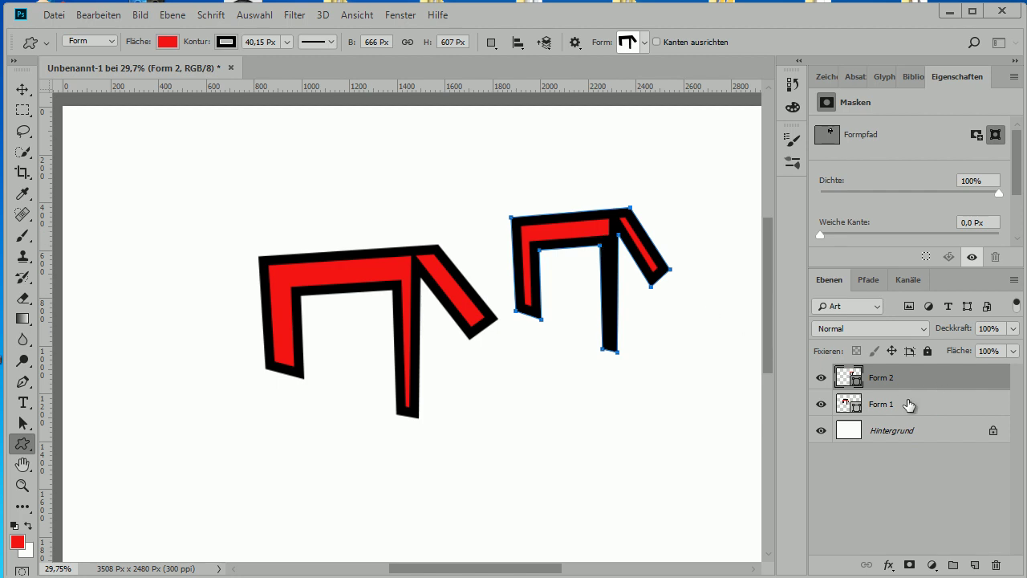
click(909, 404)
Select Form 1 and Form 2 and delete both layers, confirming with Ja.
shift+click(913, 383)
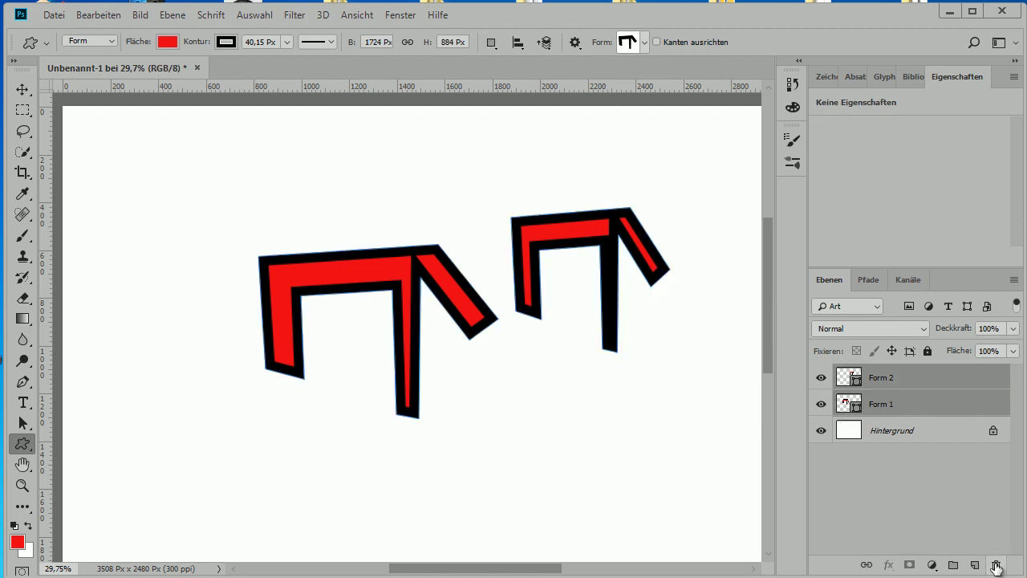
click(996, 567)
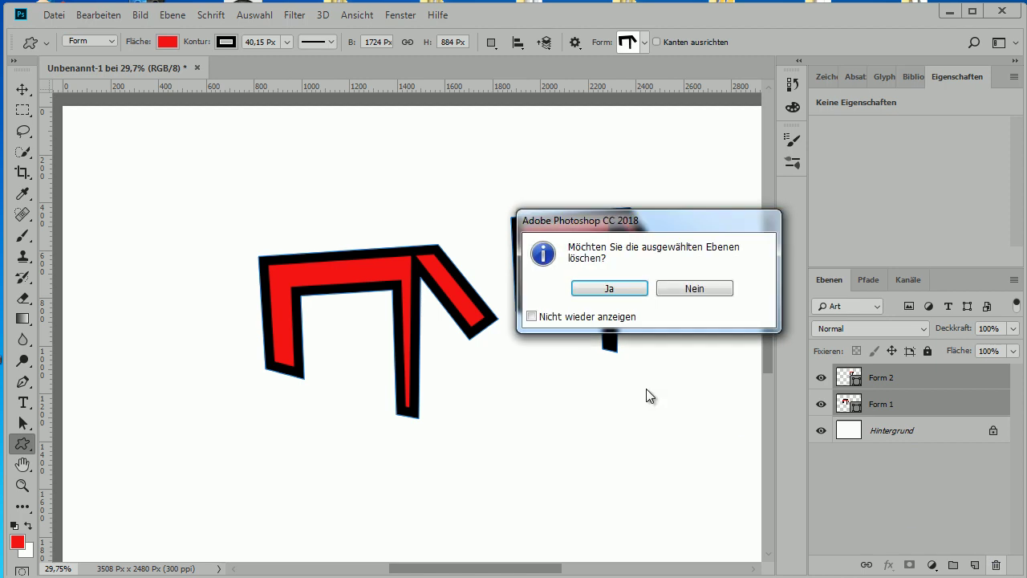
click(610, 288)
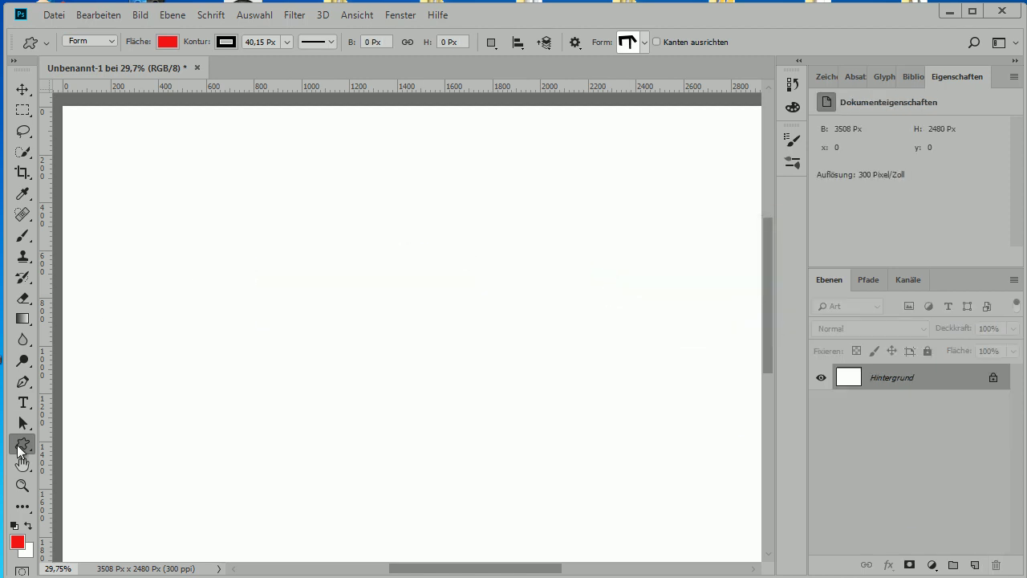
click(113, 36)
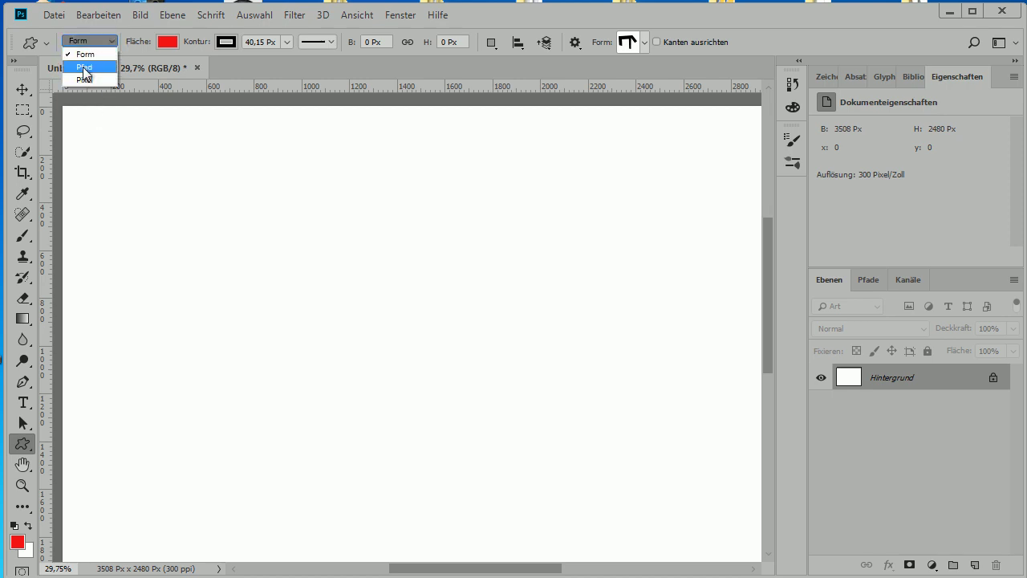
Set the Custom Shape tool to Pfad mode and drag out the sitting cat path.
click(84, 68)
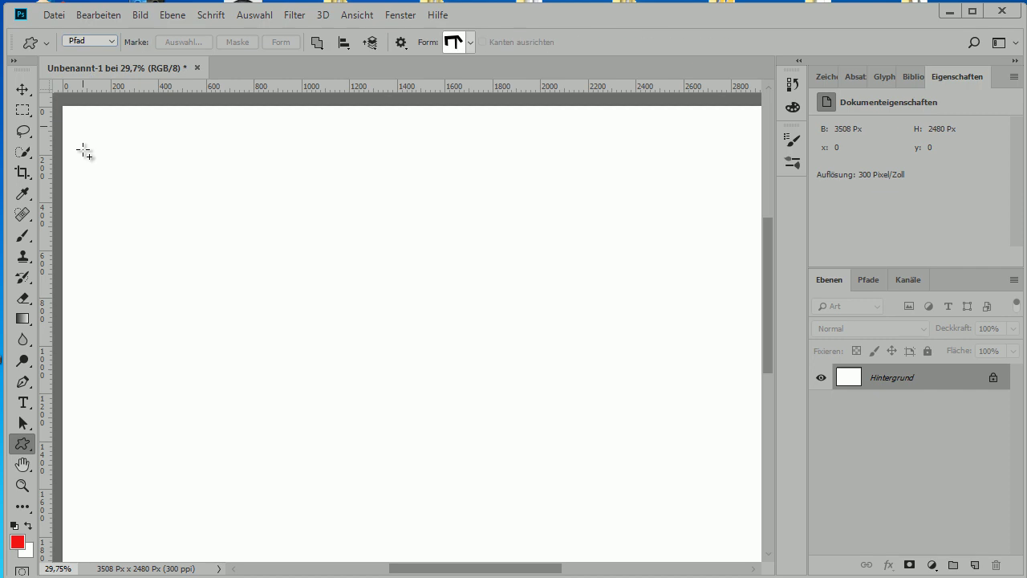
click(470, 42)
click(427, 78)
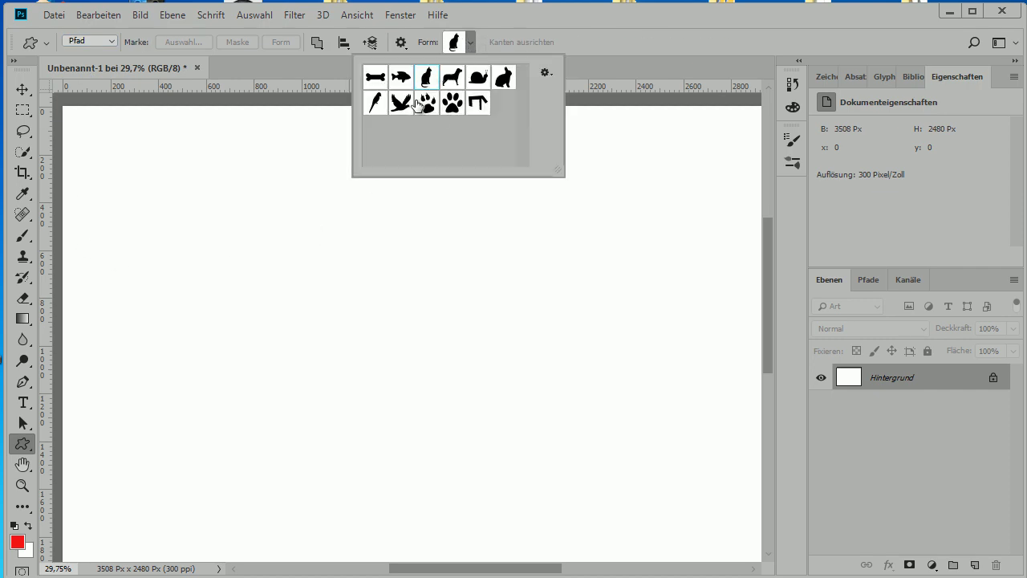
drag(239, 178, 431, 463)
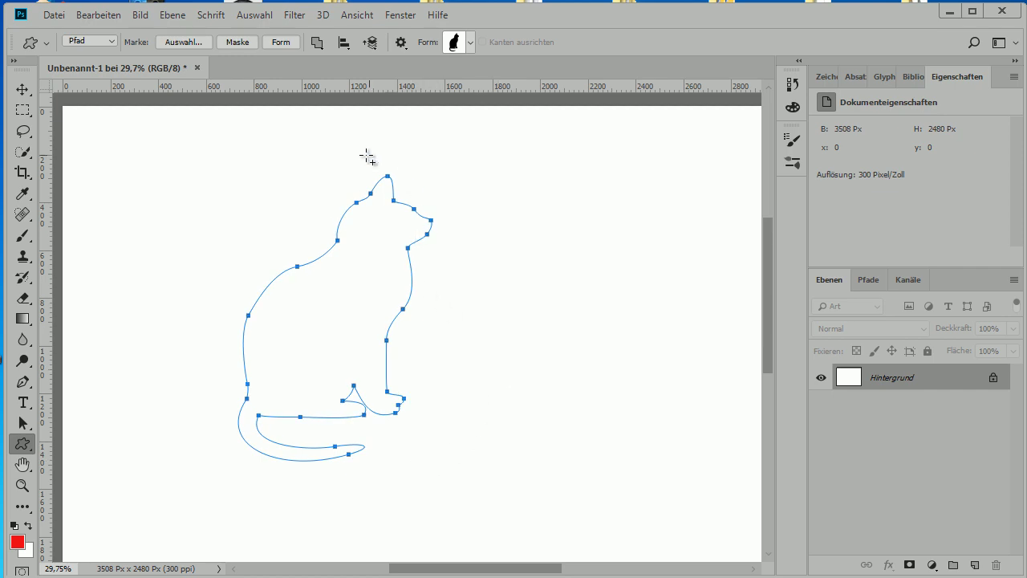
Save the work path as Pfad 2 in the Pfade panel.
click(870, 279)
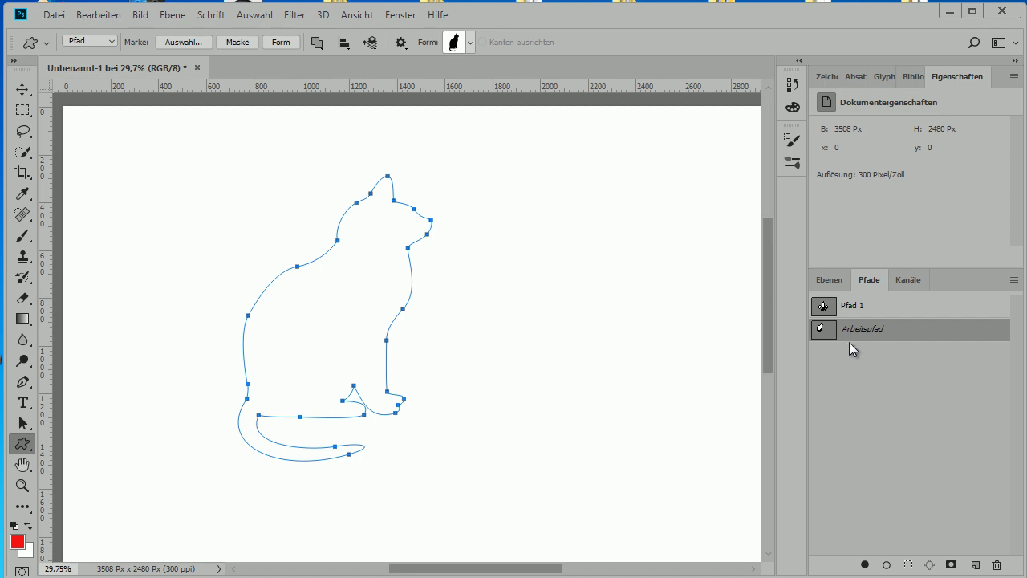
double_click(860, 333)
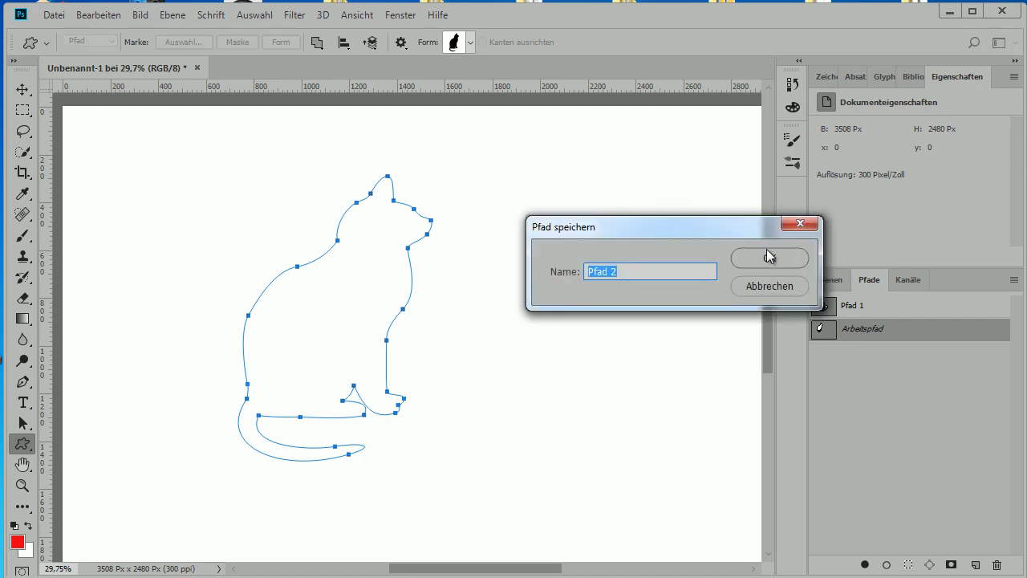
click(769, 260)
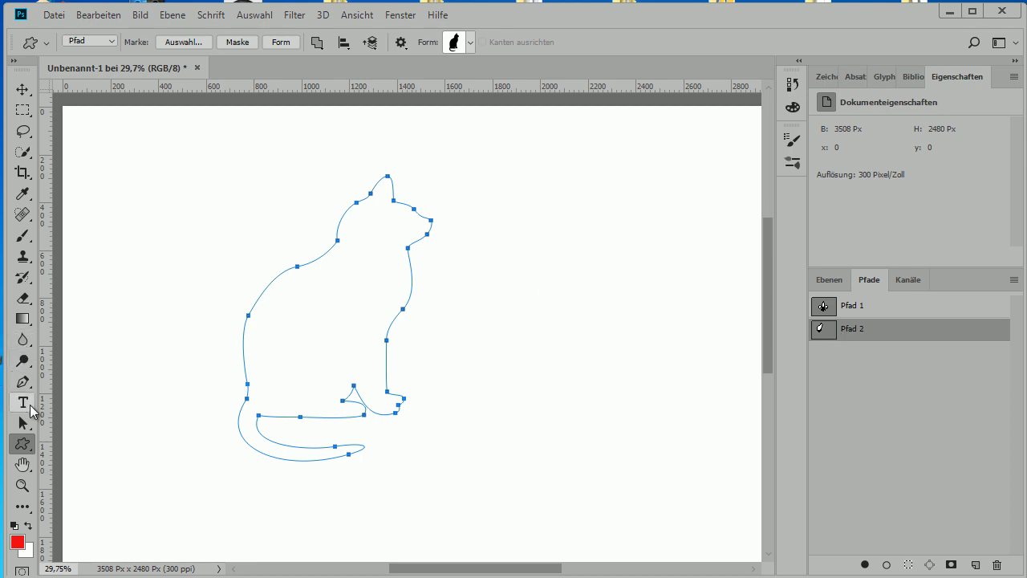
Nudge the cat's chest anchor point slightly with the Direct Selection tool.
click(24, 383)
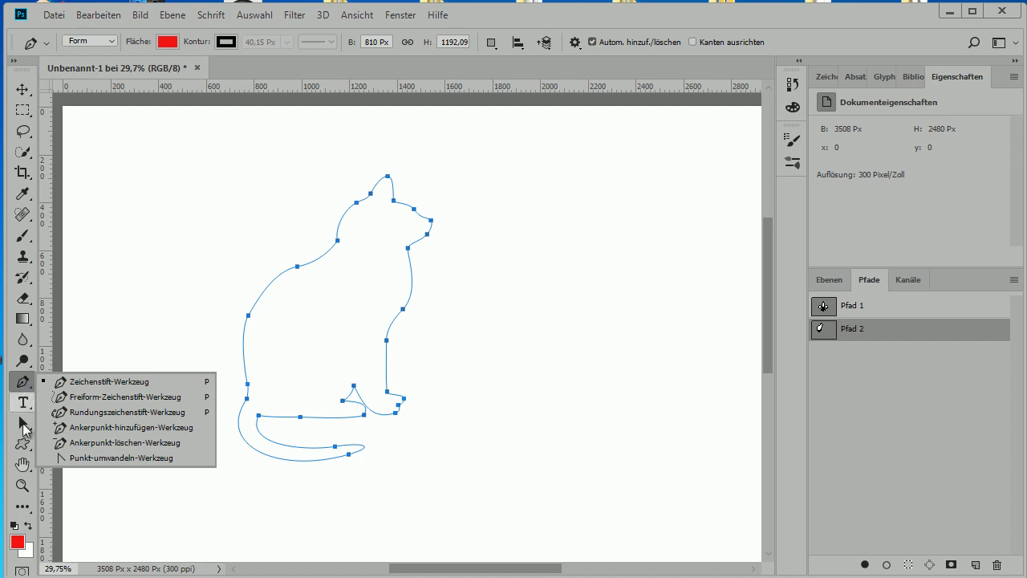
drag(23, 423, 61, 438)
click(60, 434)
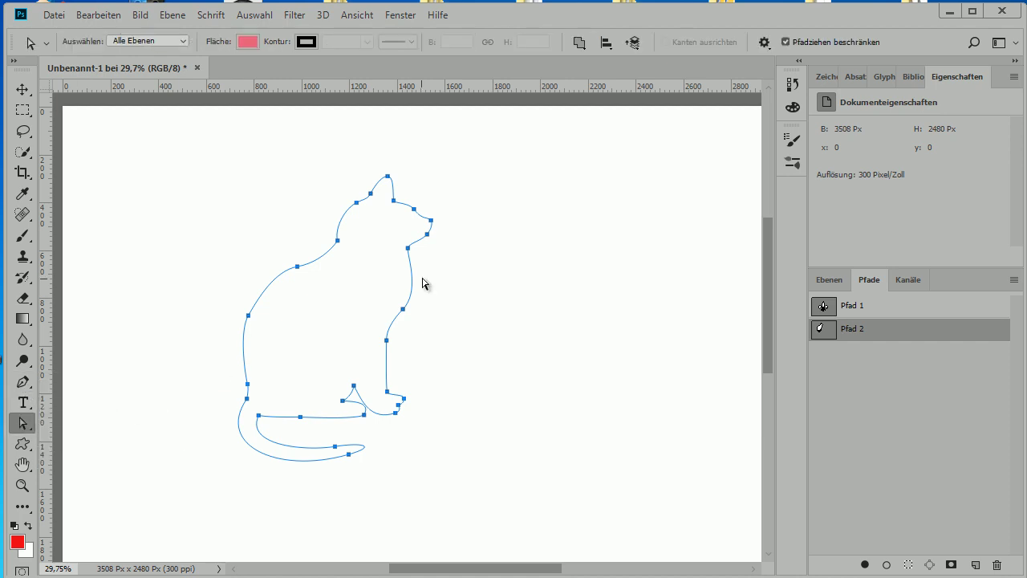
click(408, 251)
mouse_move(403, 310)
mouse_down()
mouse_move(436, 311)
mouse_move(399, 300)
mouse_up()
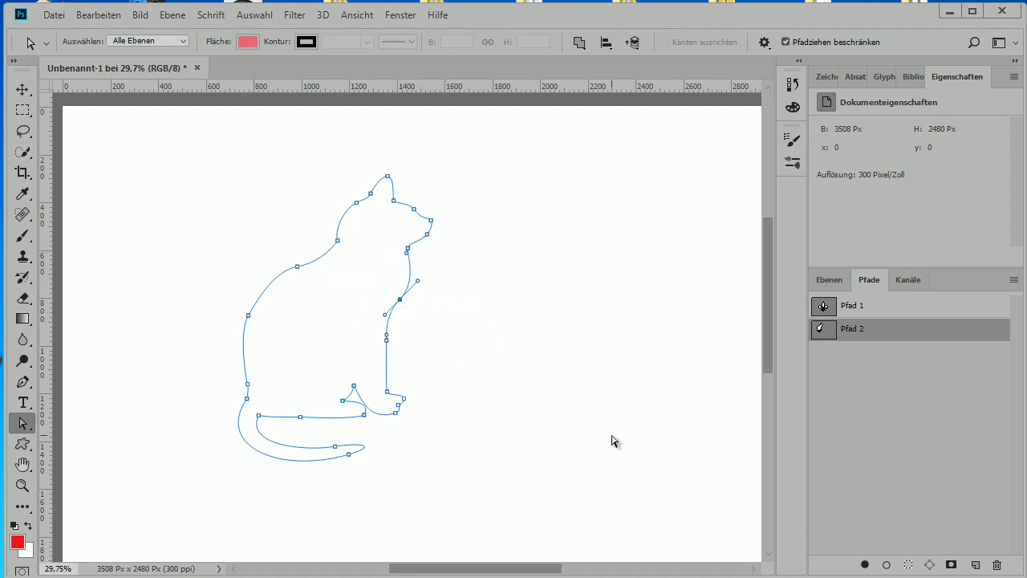
click(830, 280)
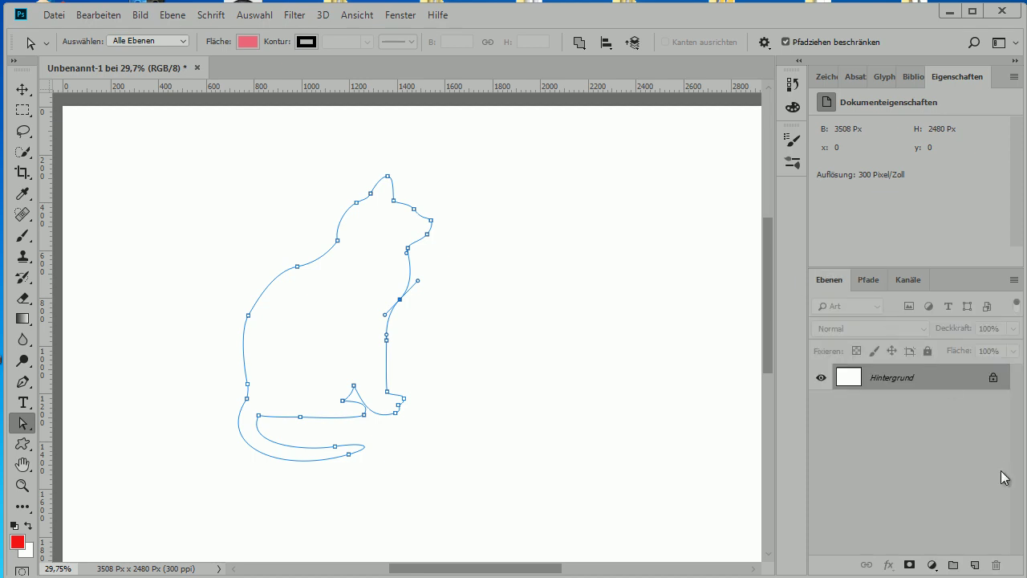
Deselect Pfad 2 in the Pfade panel to hide the cat path.
click(868, 275)
click(878, 371)
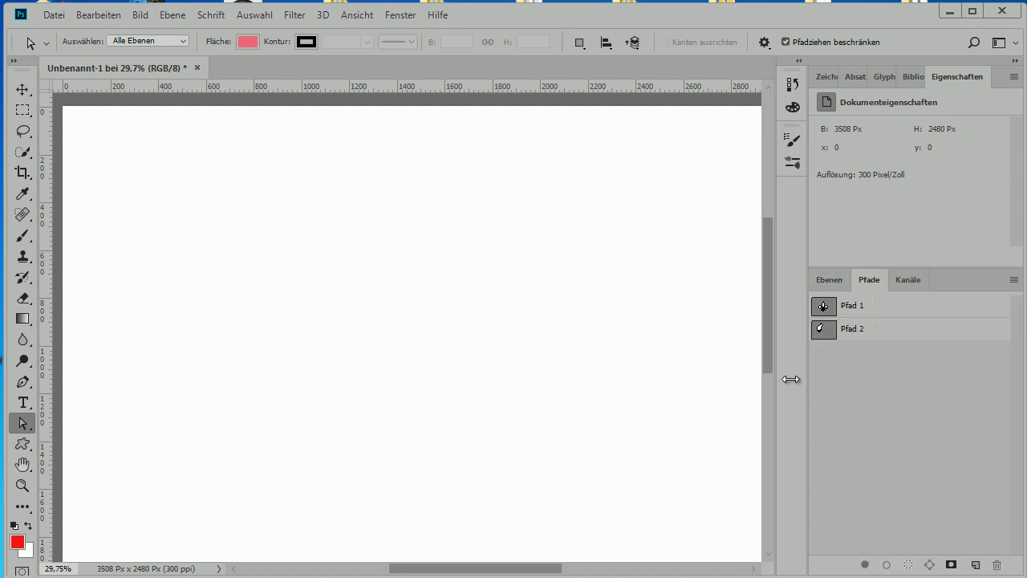
click(812, 275)
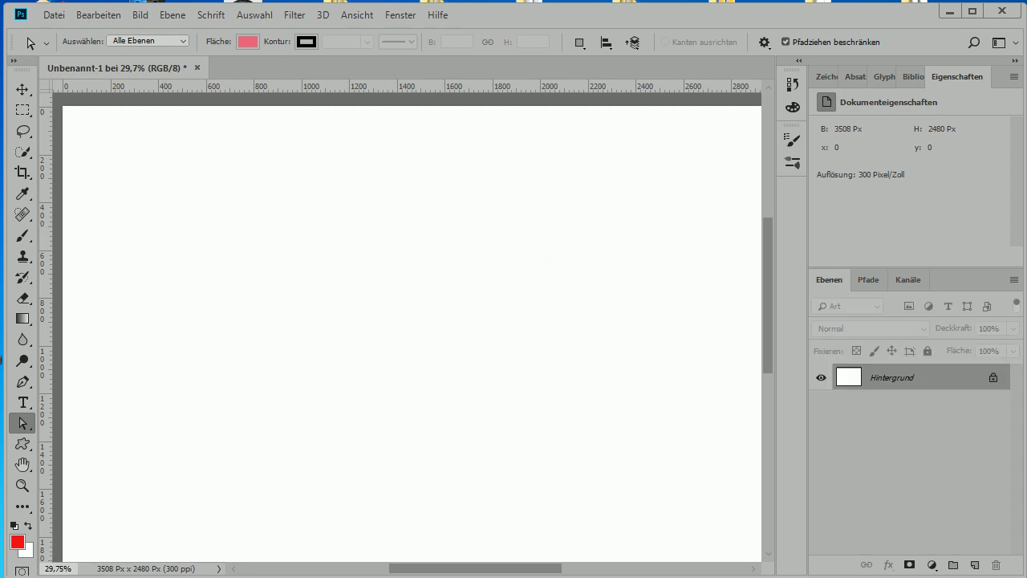
Set the Custom Shape tool's drawing mode to Pixel.
click(22, 447)
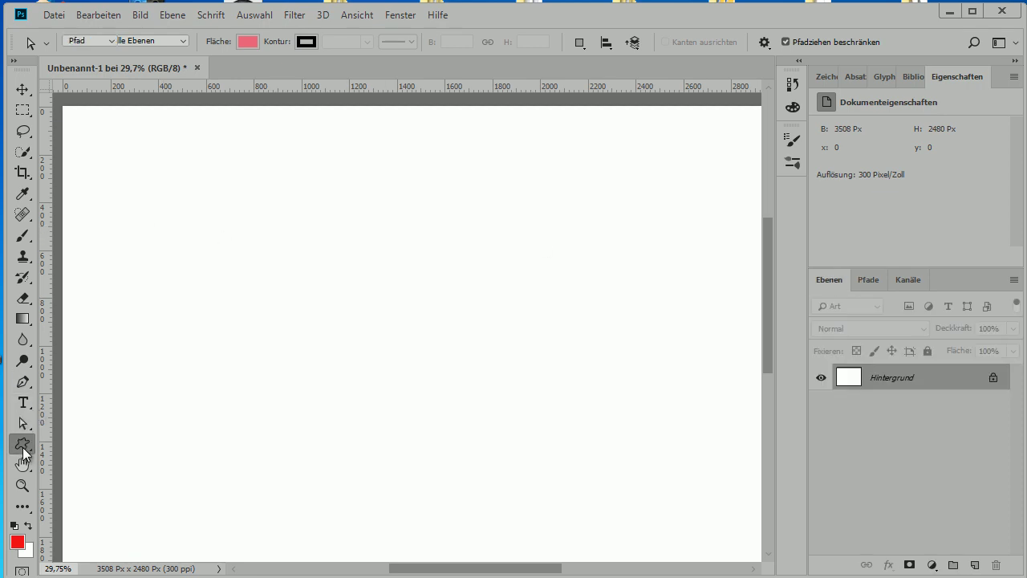
click(109, 44)
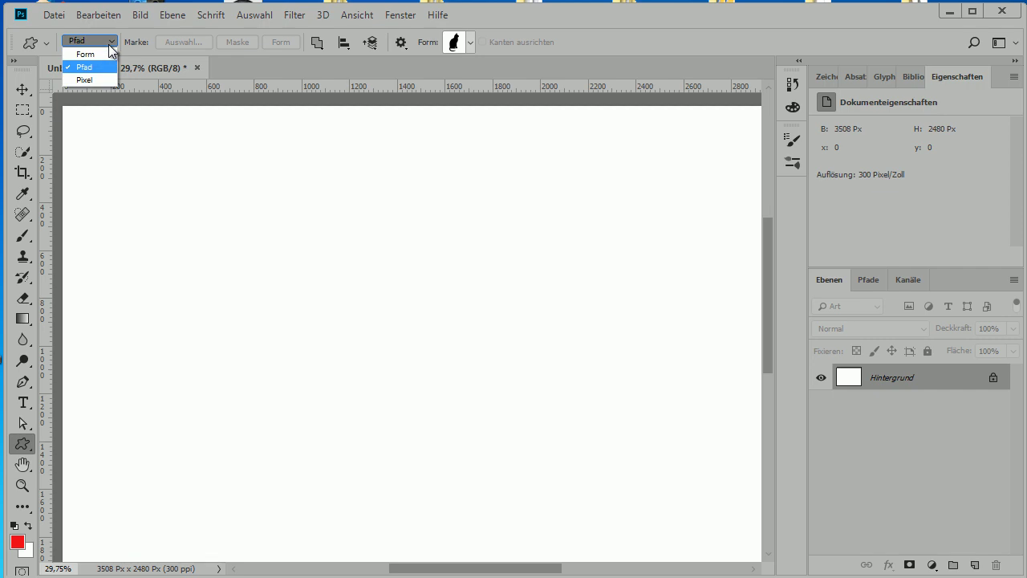
click(76, 82)
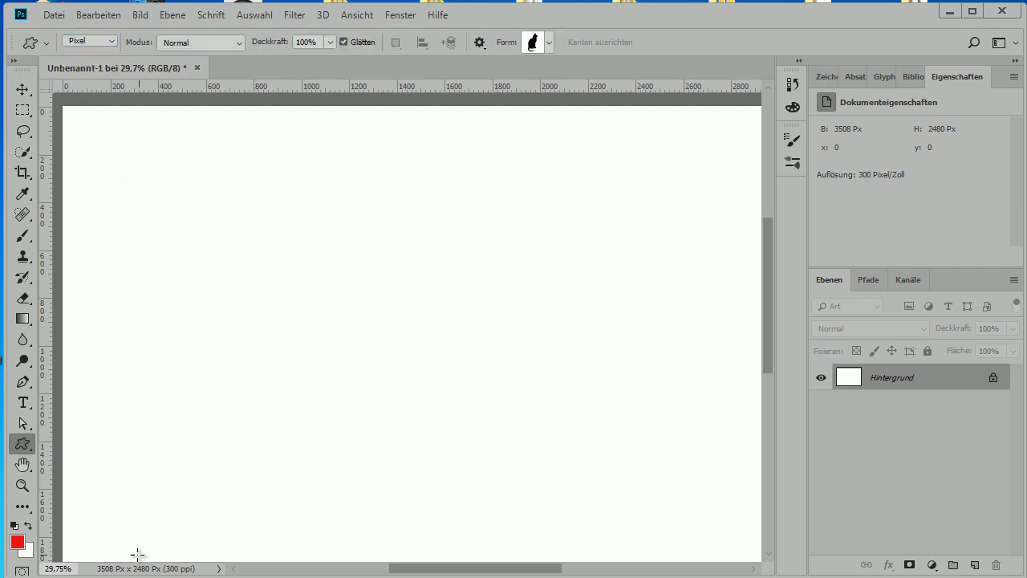
click(17, 541)
Set the foreground colour to c47474 and drag the cat shape onto the canvas centre.
click(481, 220)
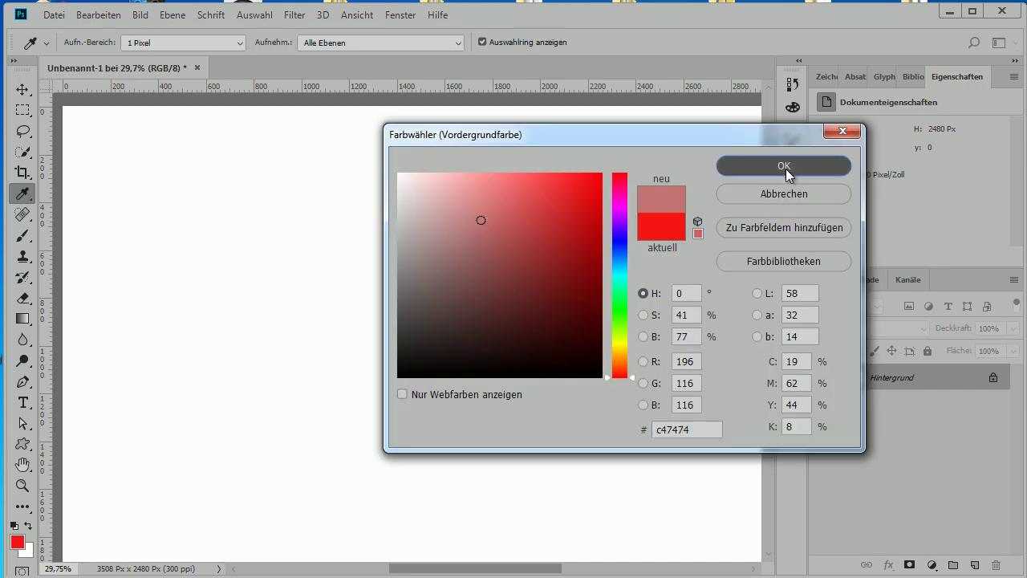
click(785, 166)
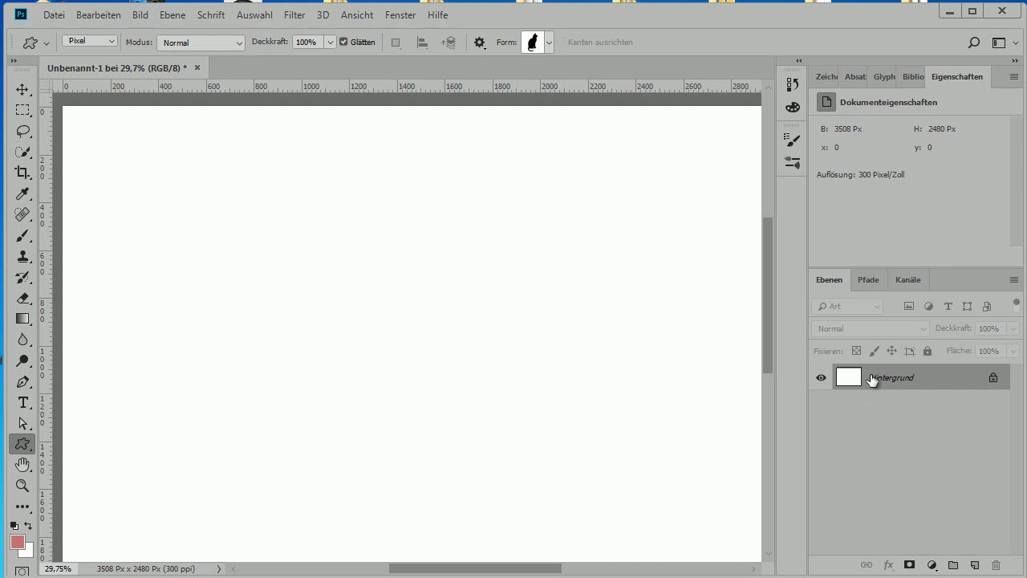
drag(333, 203, 514, 462)
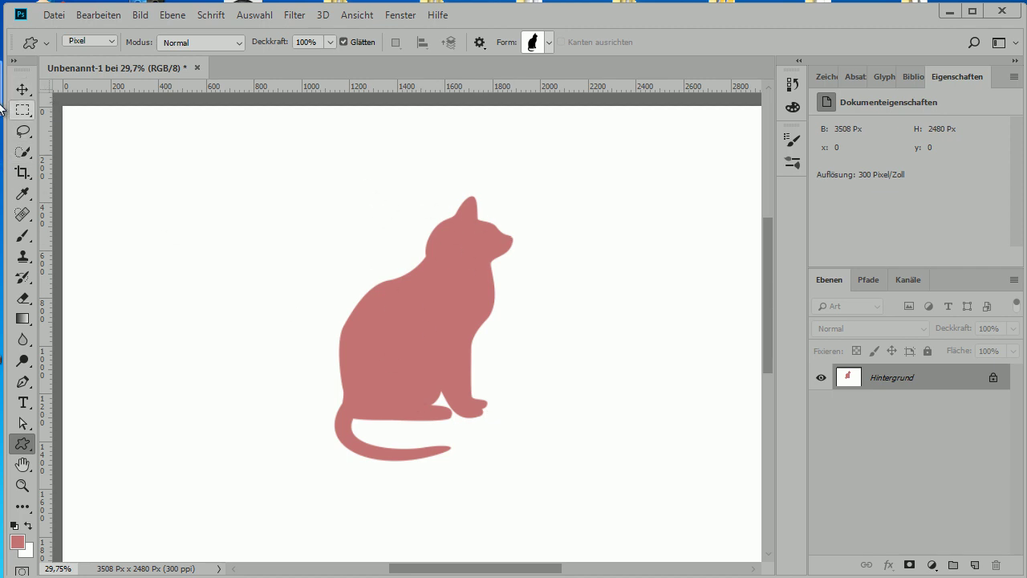
mouse_move(415, 260)
mouse_down()
mouse_move(721, 468)
mouse_move(542, 258)
mouse_up()
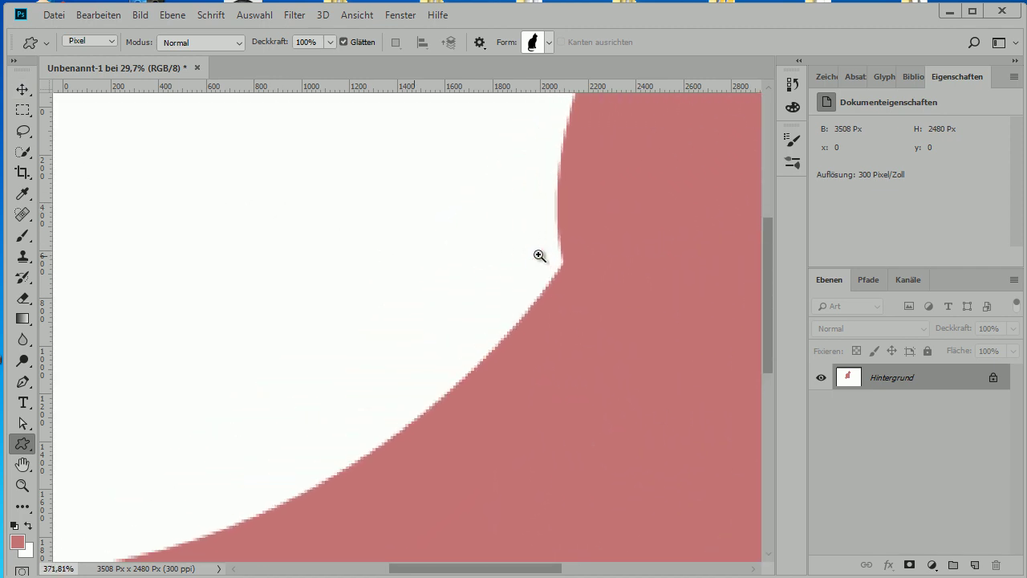
scroll(515, 356, down, 3)
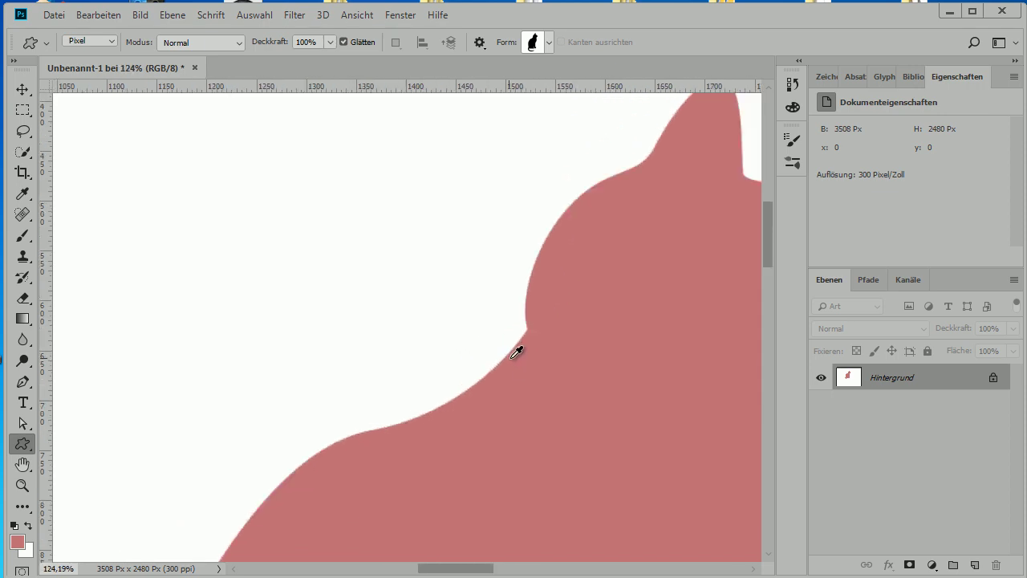
scroll(515, 356, down, 3)
scroll(516, 358, down, 2)
scroll(518, 361, down, 2)
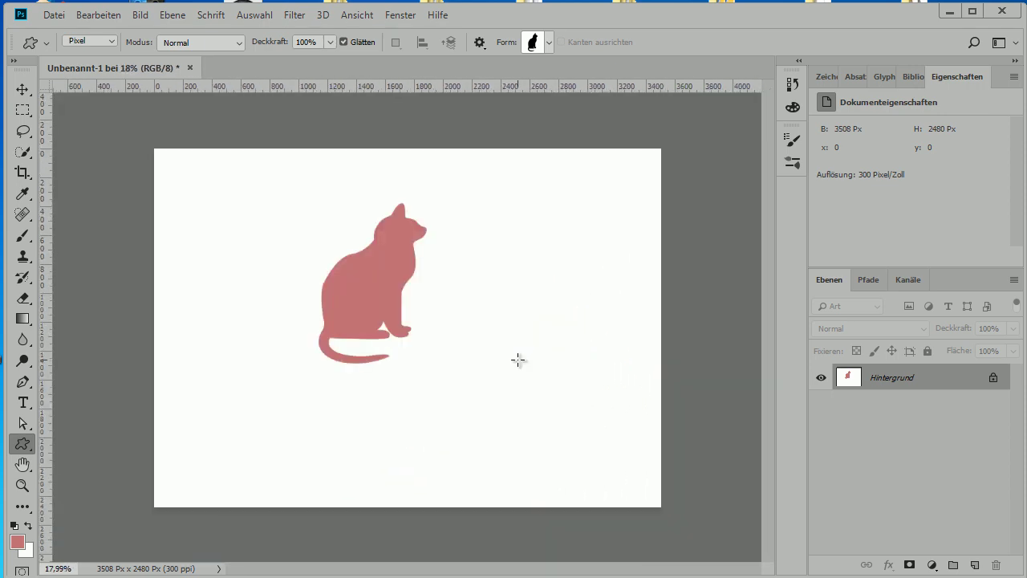